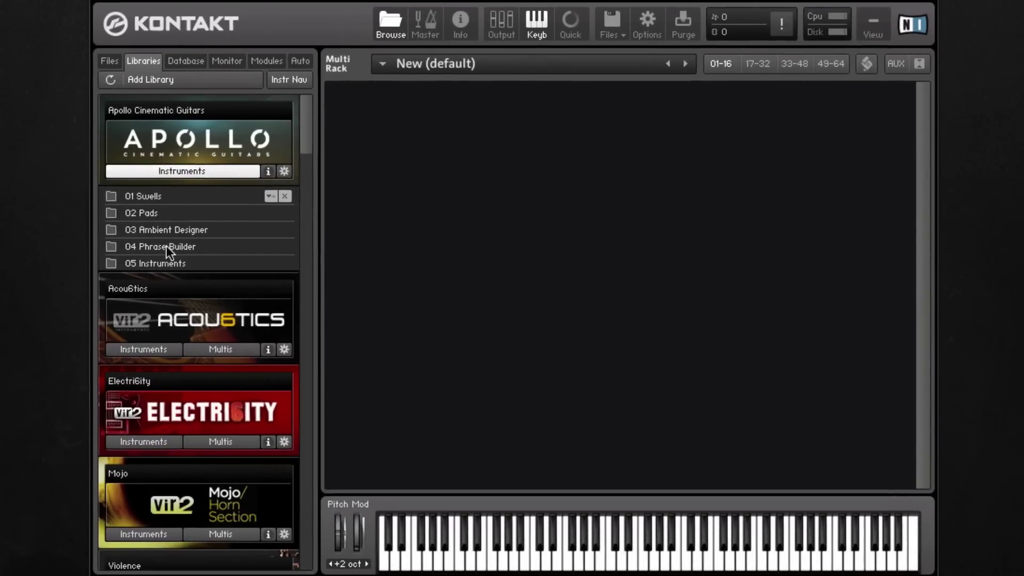
Step: Load the Acoustic King instrument from Apollo's 01 Swells > 01 Chords and Notes > 01 Basic folder into the rack
click(163, 196)
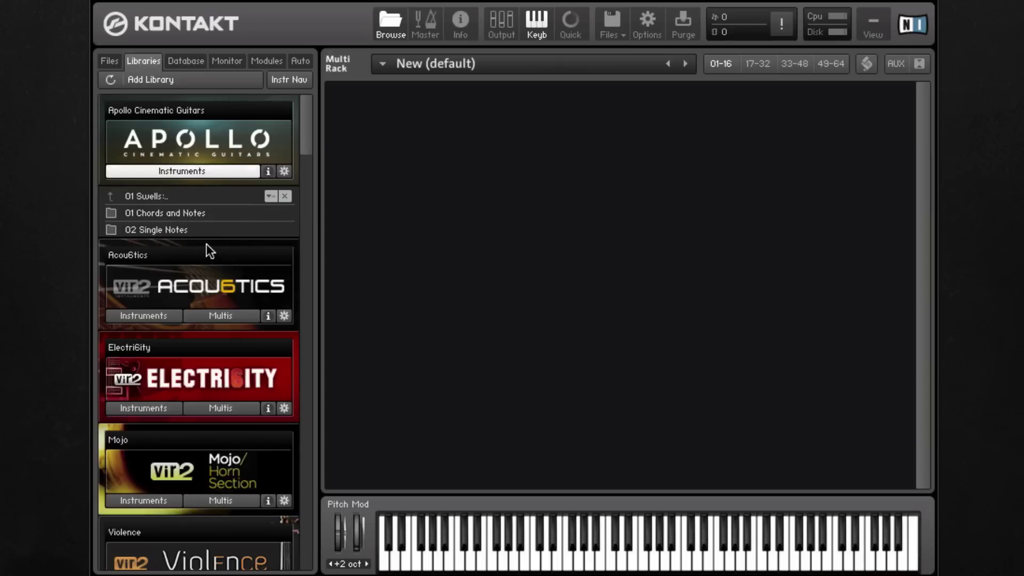
click(198, 213)
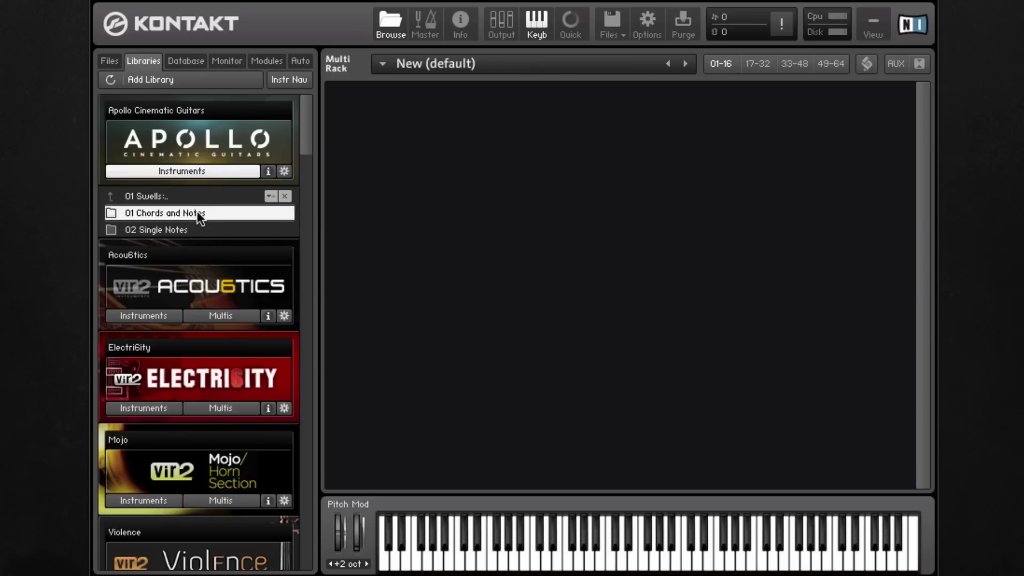
click(174, 244)
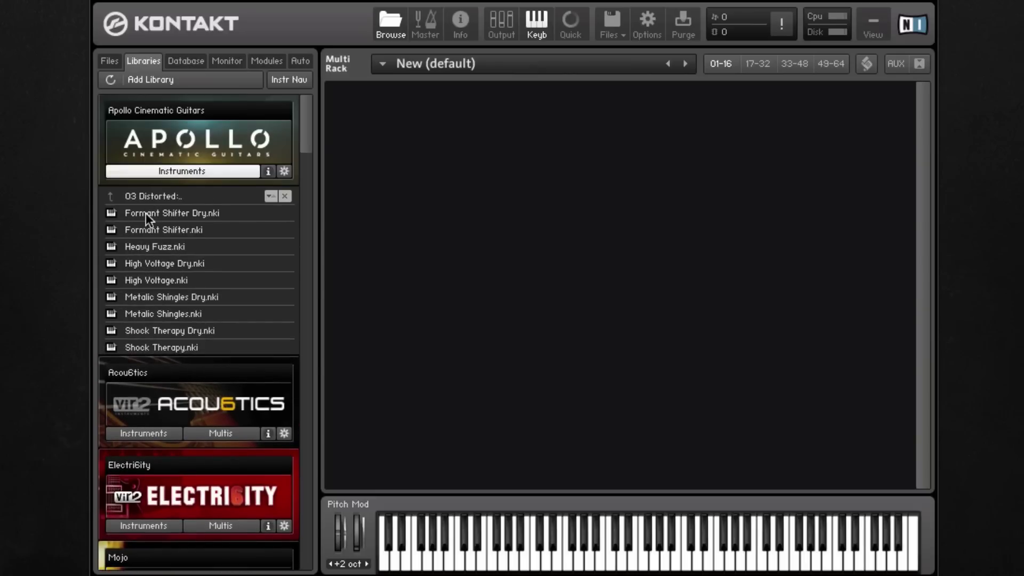
click(110, 197)
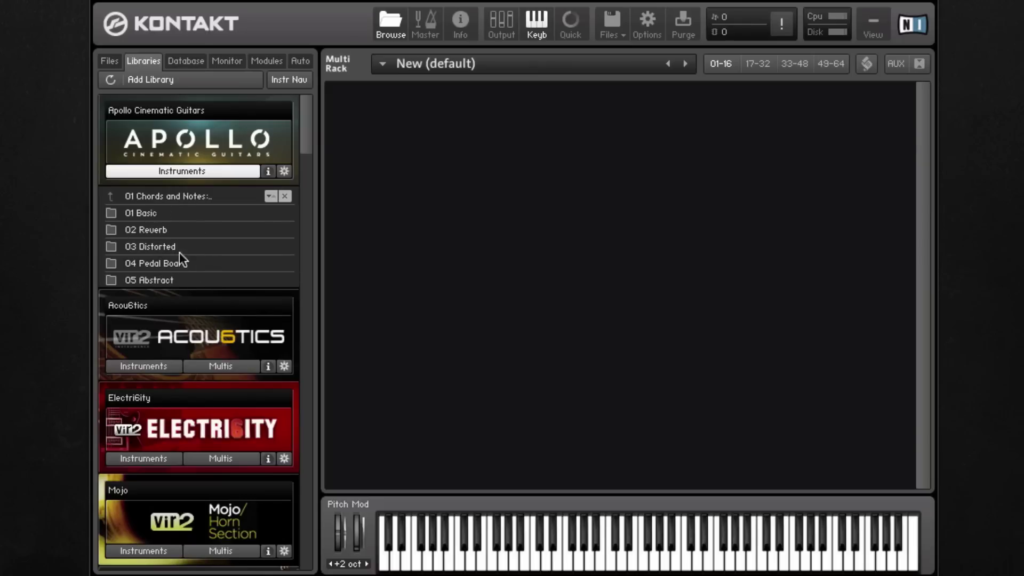
double_click(151, 216)
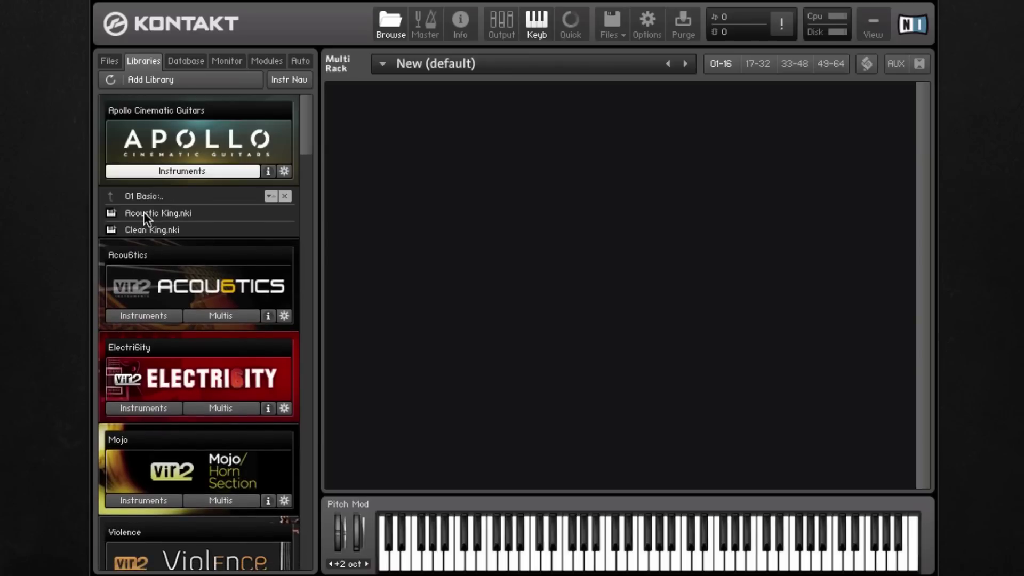
drag(143, 213, 378, 213)
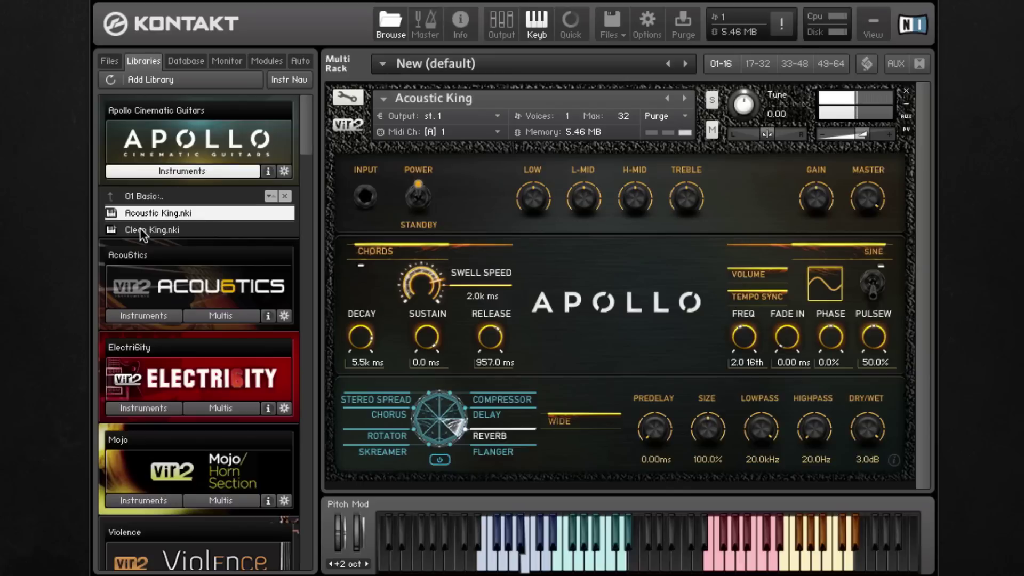
Step: Look through the presets in the 02 Reverb and 03 Distorted folders under Chords and Notes
click(109, 196)
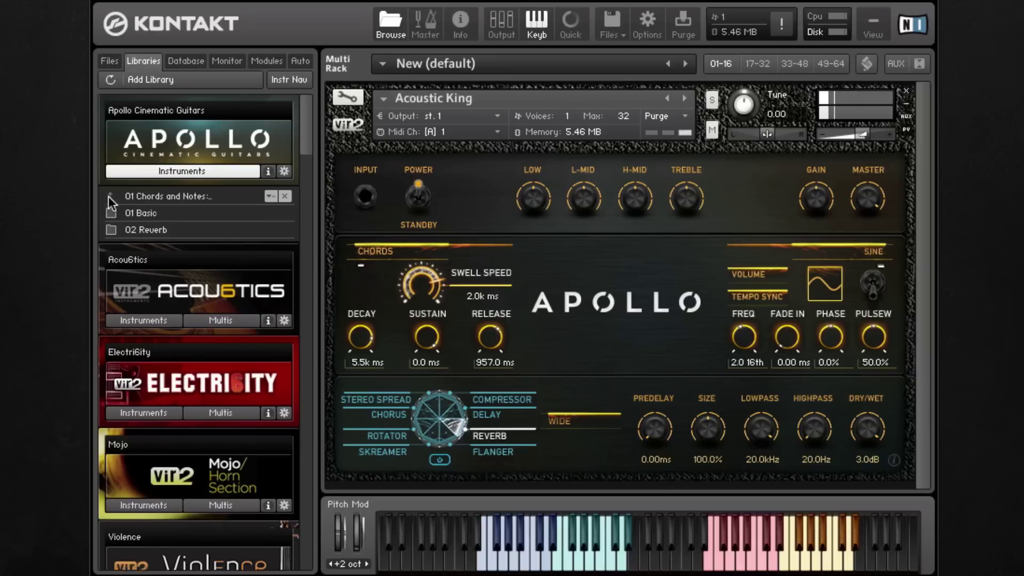
double_click(148, 226)
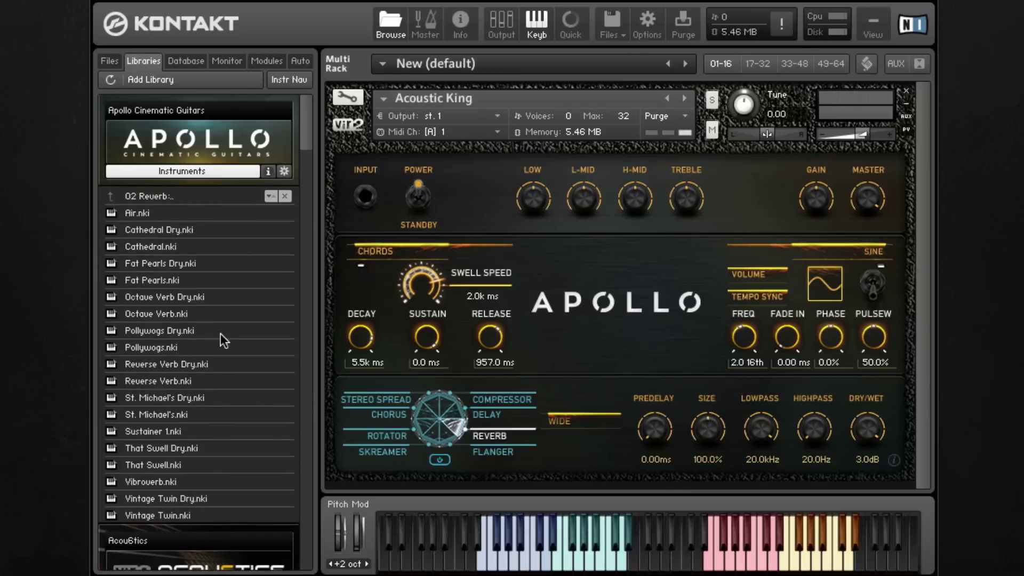
click(110, 197)
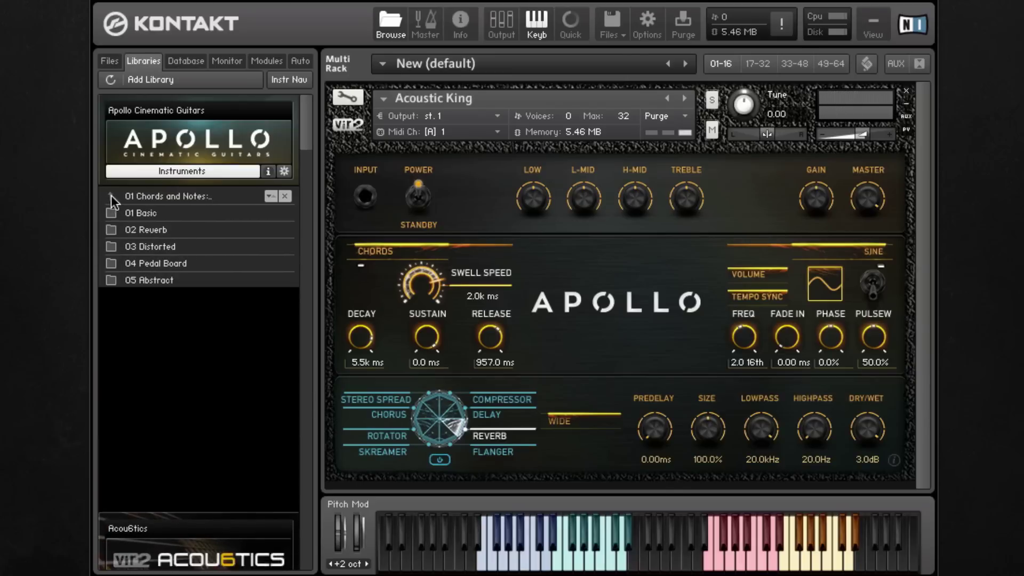
double_click(155, 247)
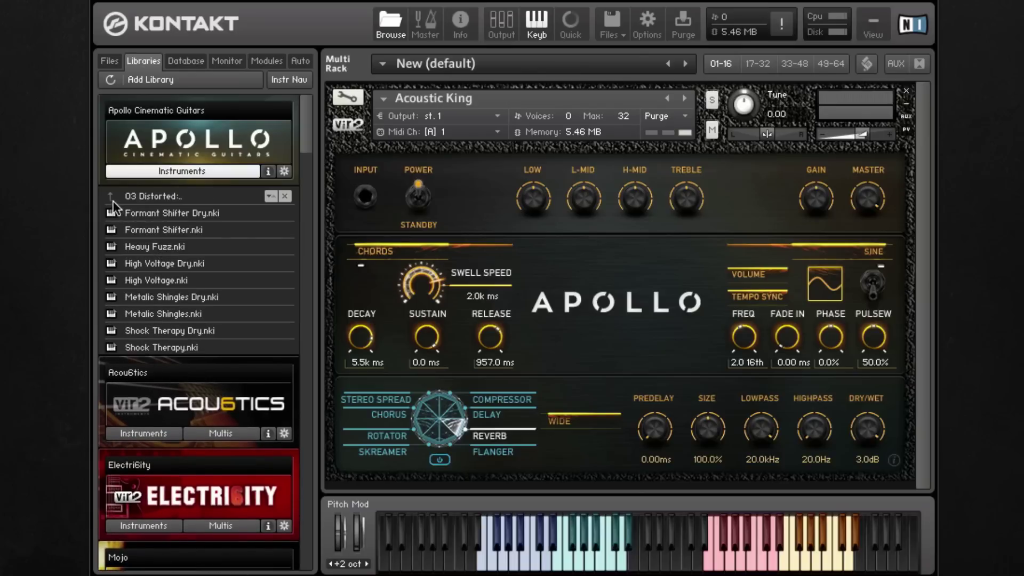
click(108, 195)
Step: Replace the loaded instrument with Cujo from the 04 Pedal Board folder
click(166, 267)
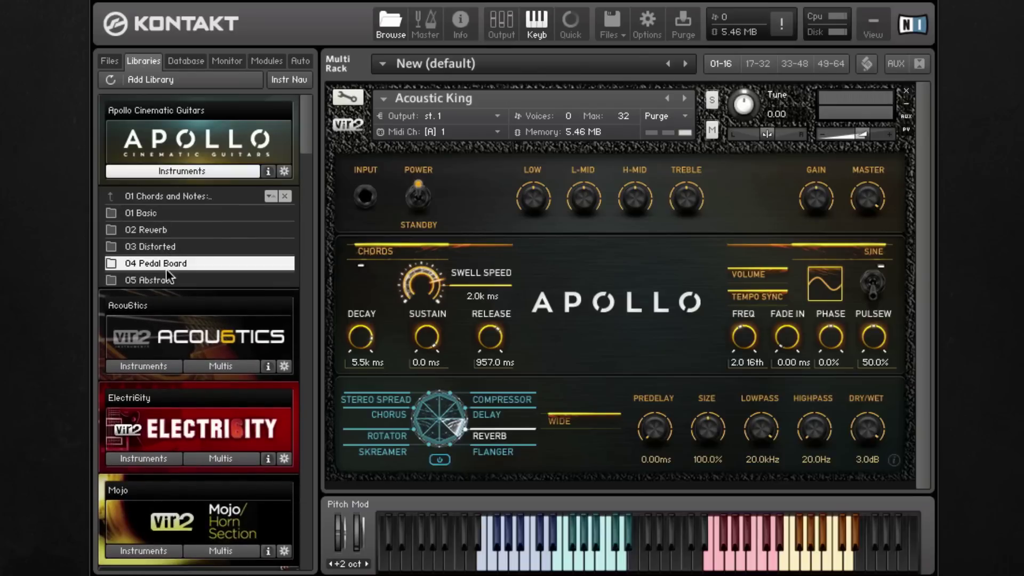
double_click(165, 266)
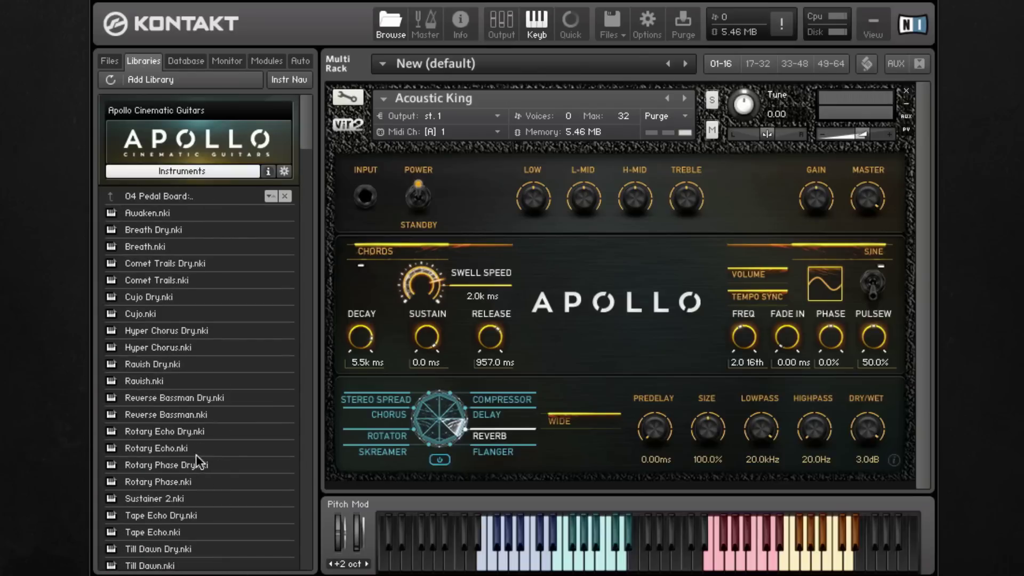
drag(143, 313, 450, 322)
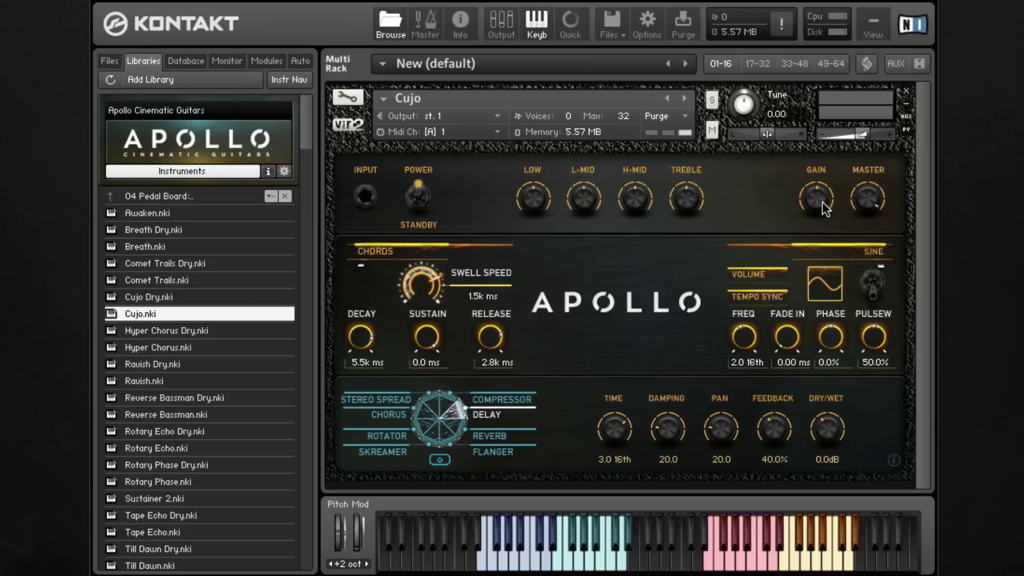
Step: Examine Cujo's effect settings from Stereo Spread, Chorus, Rotator and Skreamer to Compressor, Delay and Reverb, including the reverb's impulse response list
drag(875, 207, 856, 230)
click(393, 399)
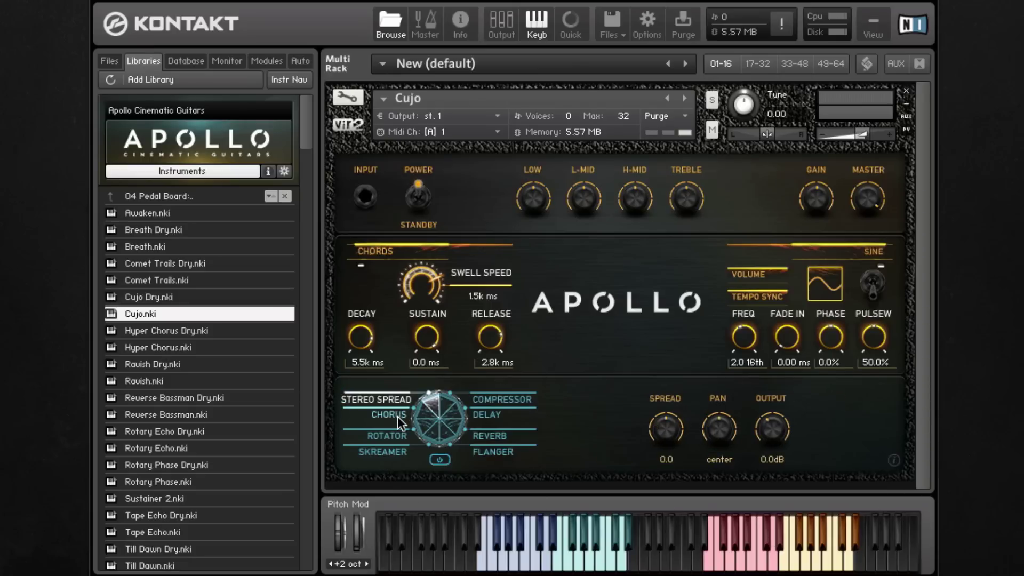
click(398, 416)
click(396, 439)
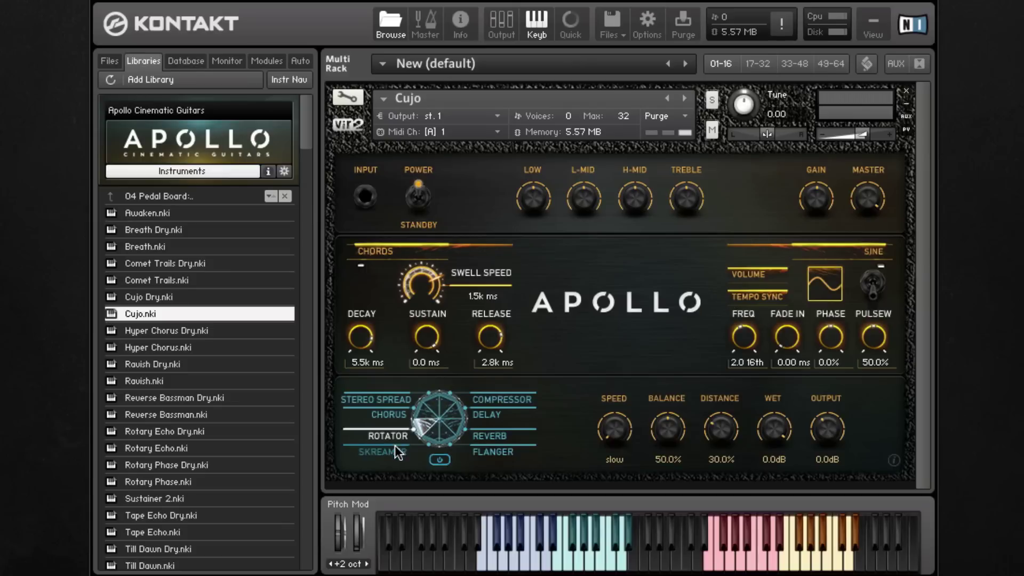
click(395, 446)
click(491, 400)
click(489, 413)
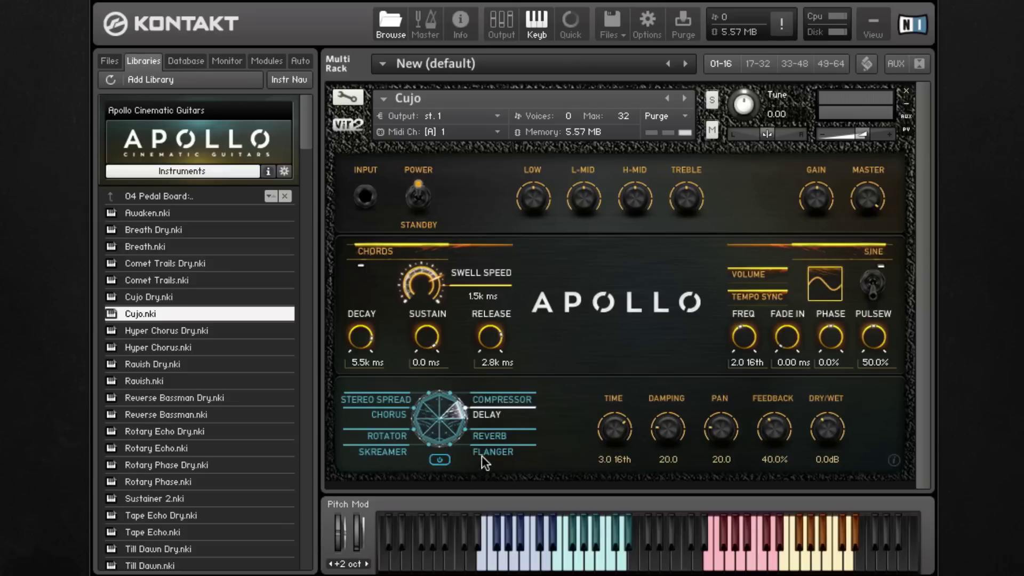
click(502, 437)
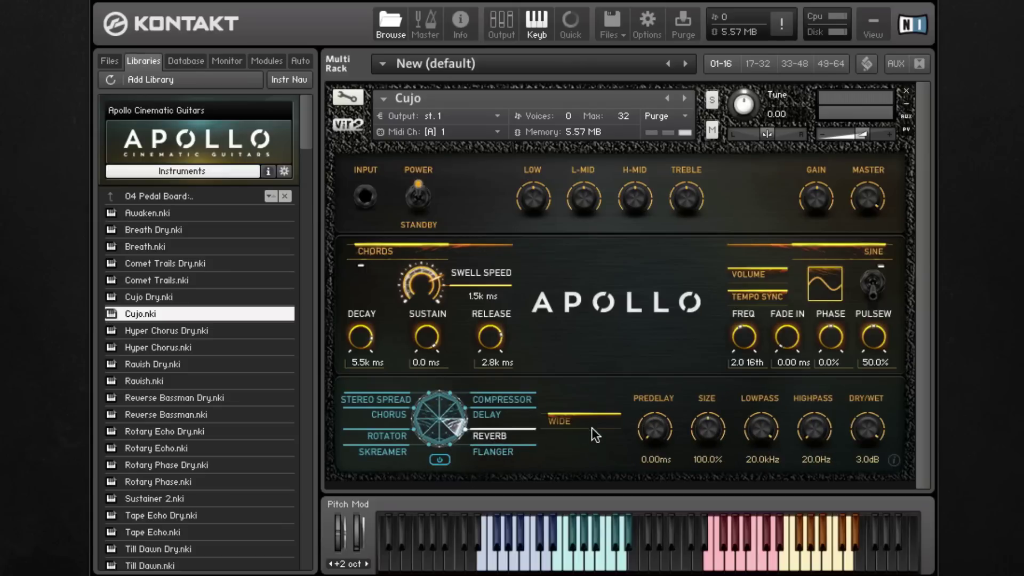
click(576, 421)
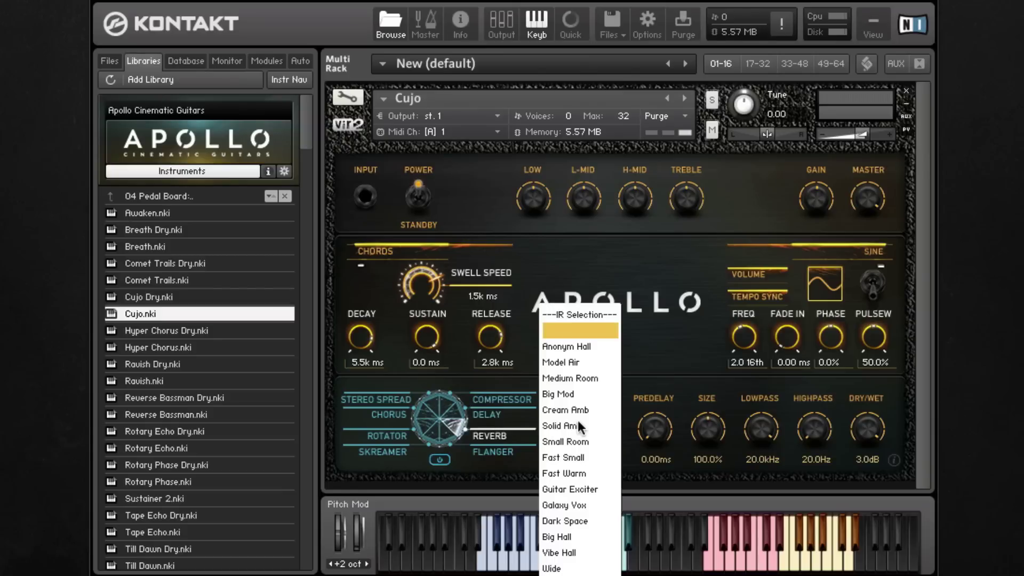
click(622, 364)
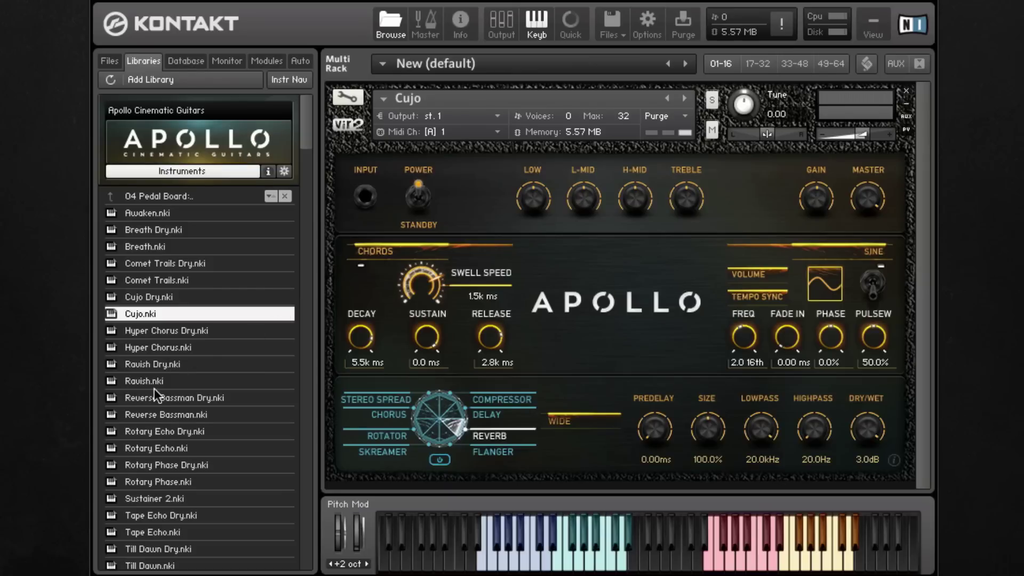
Step: Replace Cujo with the Hyper Chorus instrument from the Pedal Board folder
scroll(155, 388, down, 2)
scroll(155, 388, up, 2)
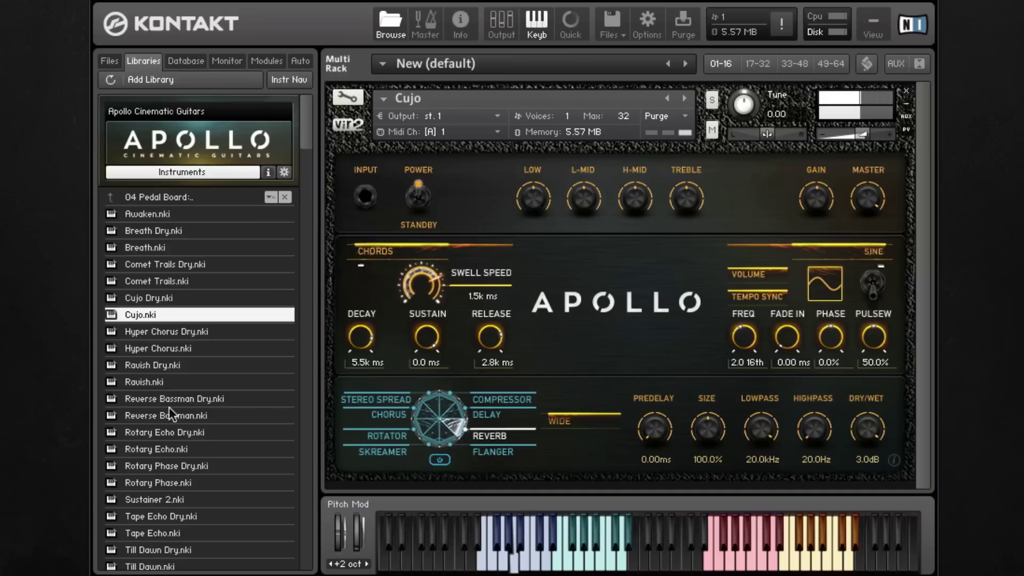
double_click(159, 349)
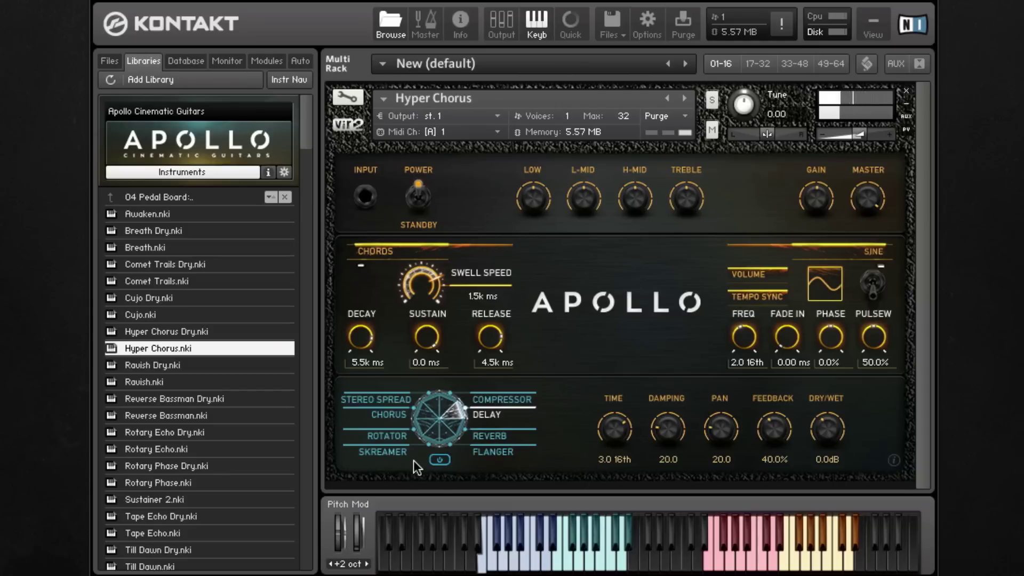
Step: Switch on the Delay effect of Hyper Chorus, view the Reverb settings, and switch the Delay back off
click(440, 460)
click(506, 435)
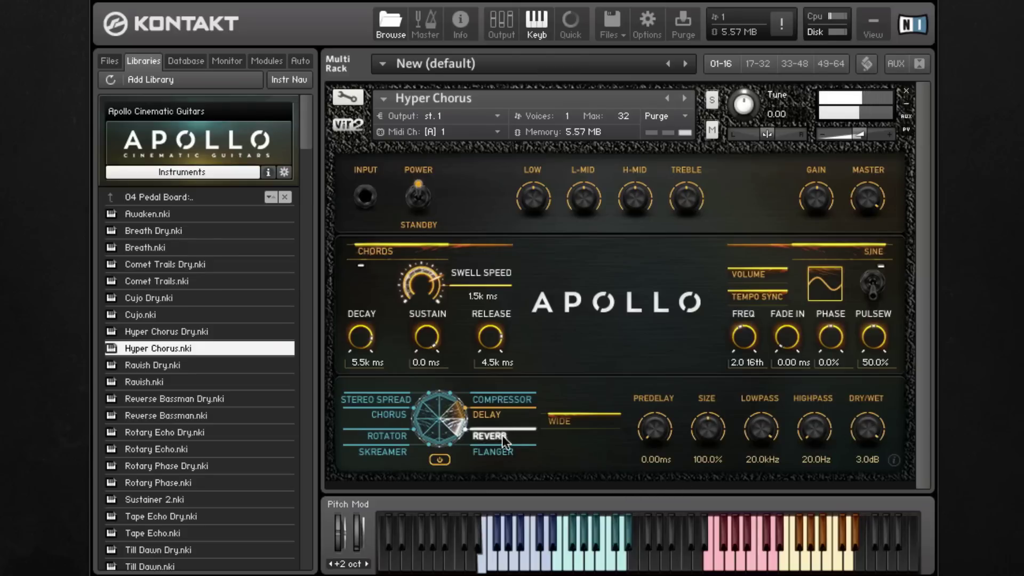
click(497, 408)
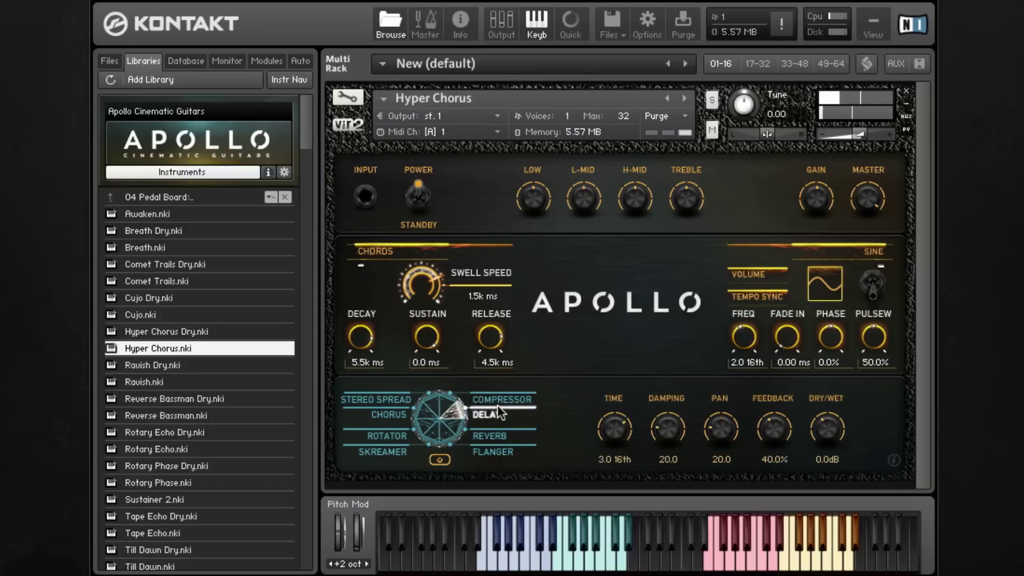
scroll(161, 354, down, 2)
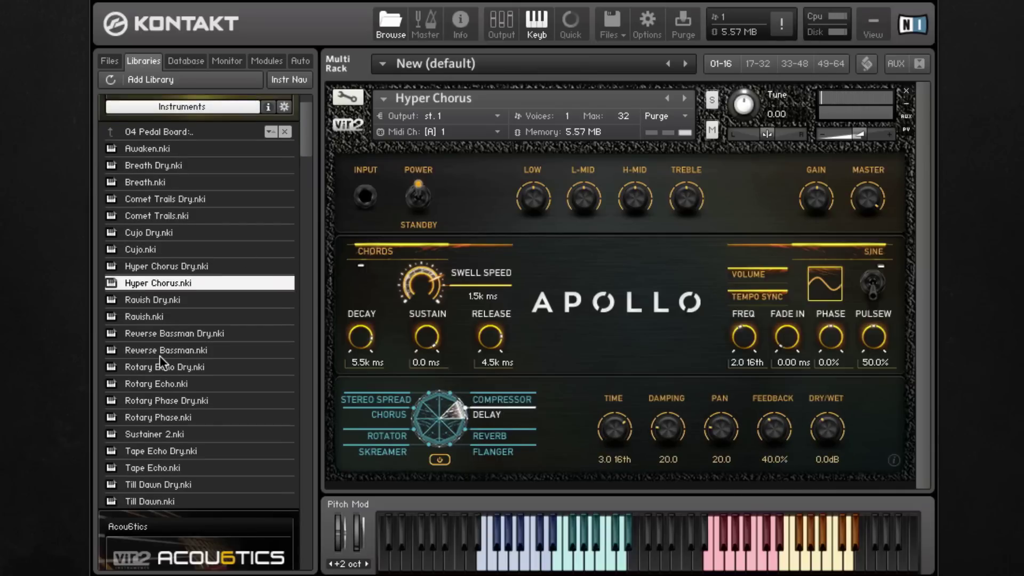
scroll(159, 356, down, 1)
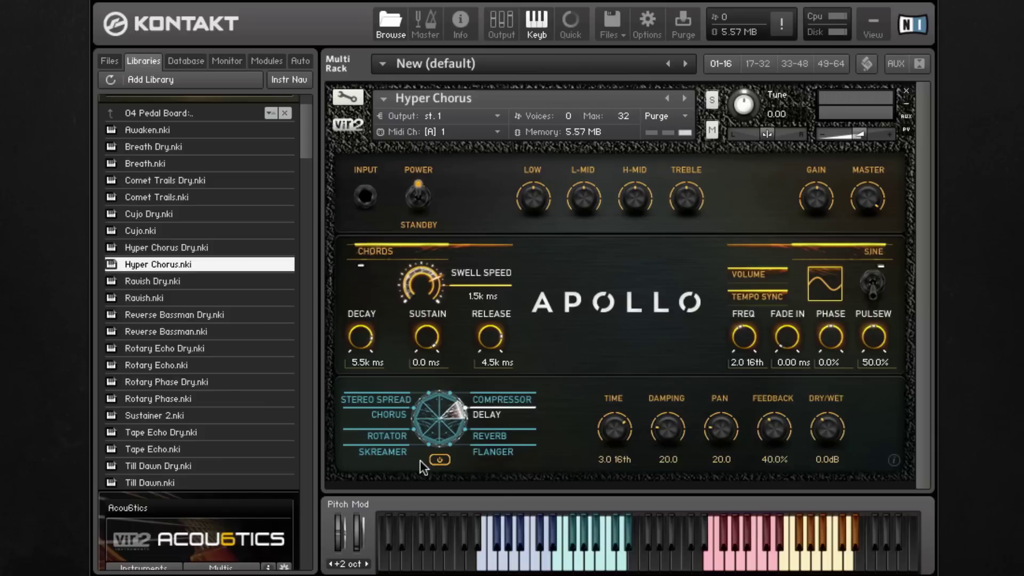
click(434, 459)
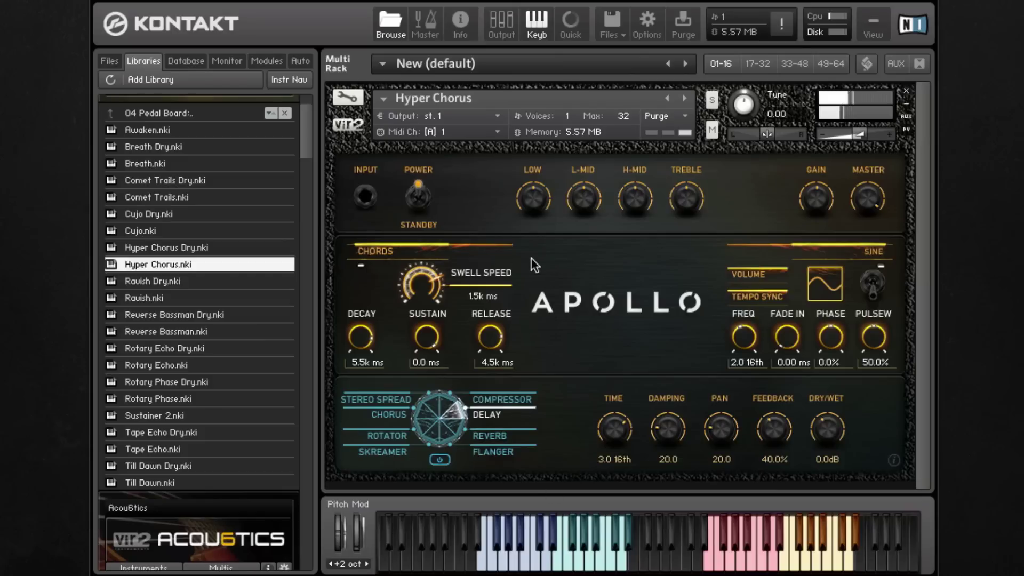
Step: Lower the swell speed to 0.00 ms, raise it again, and settle it at 776.1 ms
drag(436, 283, 475, 535)
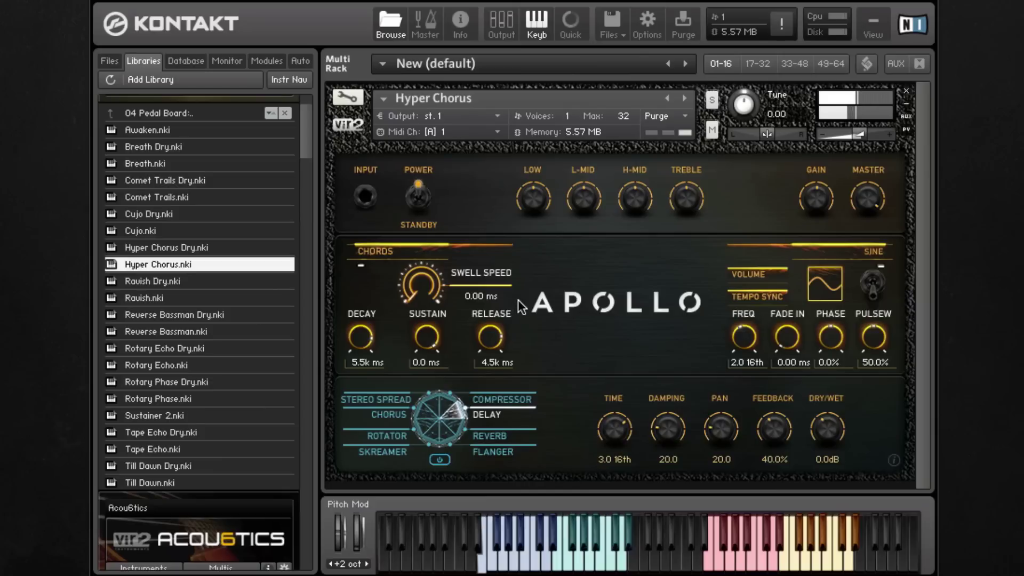
drag(429, 287, 437, 146)
drag(427, 283, 431, 331)
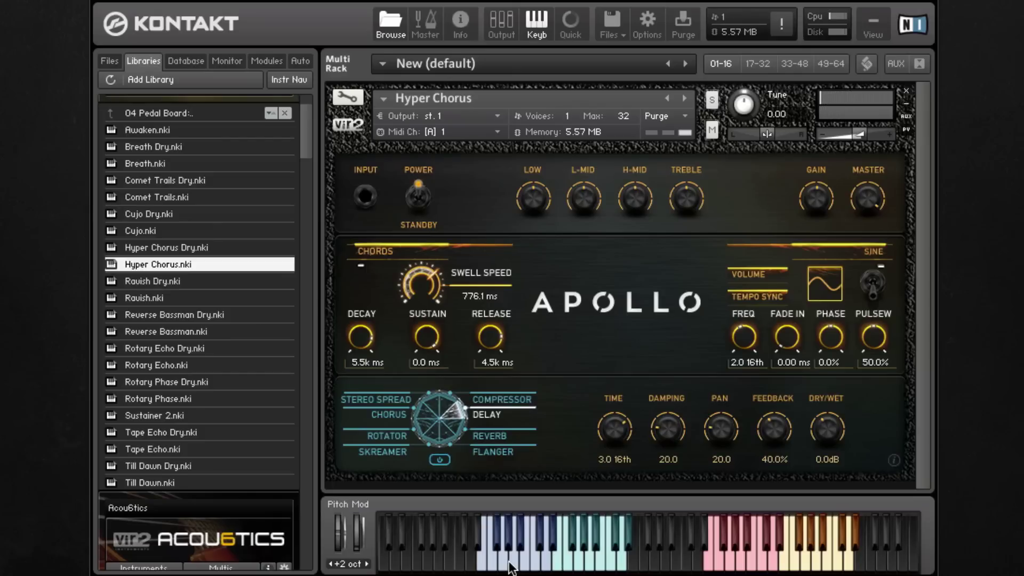
Step: Play Hyper Chorus chords in the blue and teal ranges of the on-screen keyboard to audition the sound
click(510, 568)
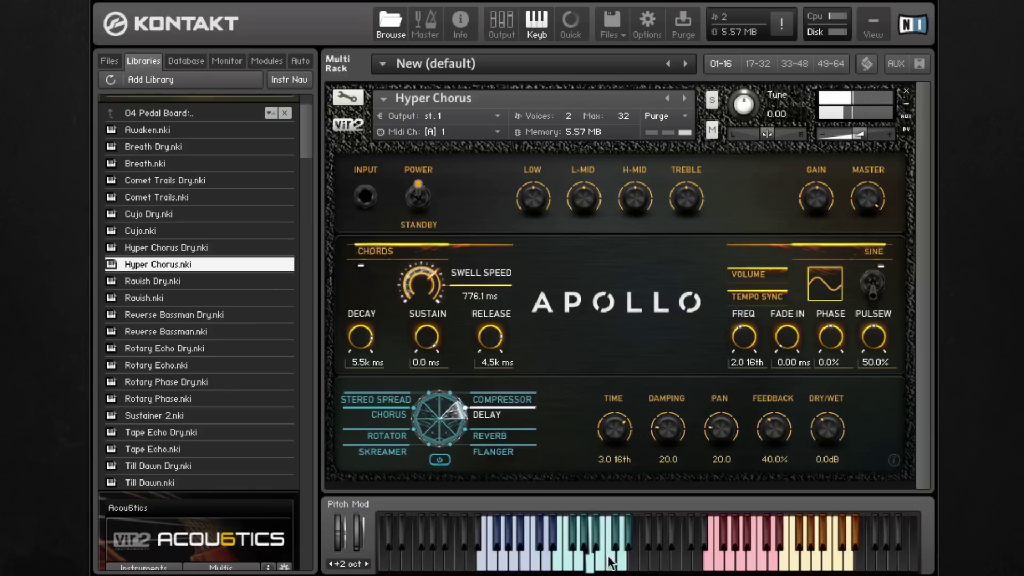
click(510, 555)
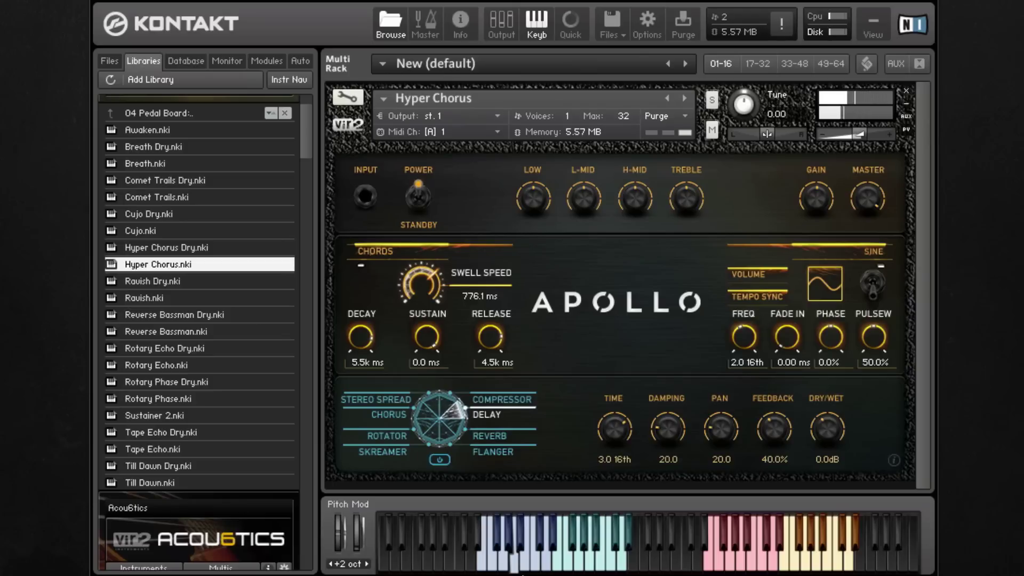
click(504, 568)
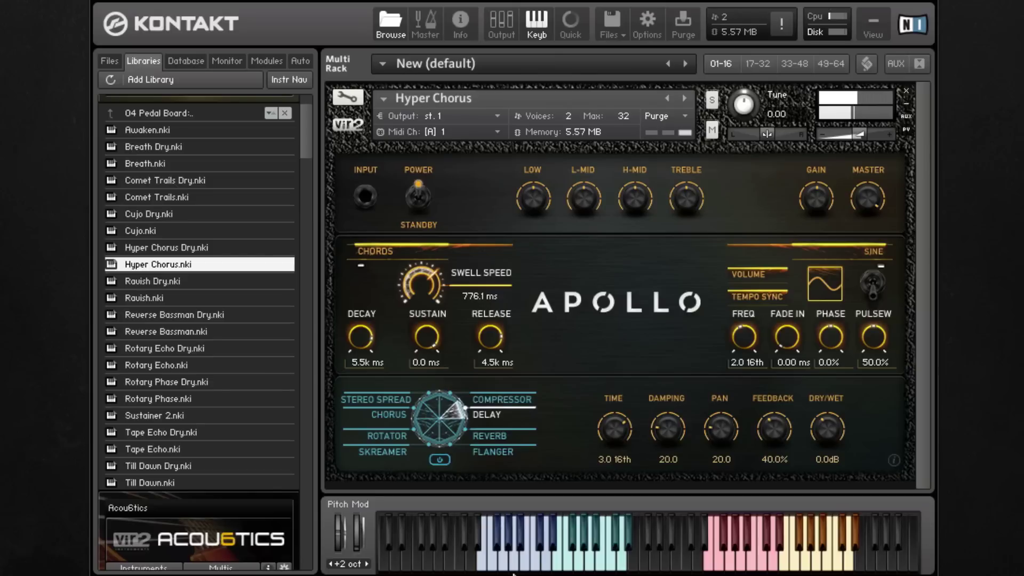
click(579, 568)
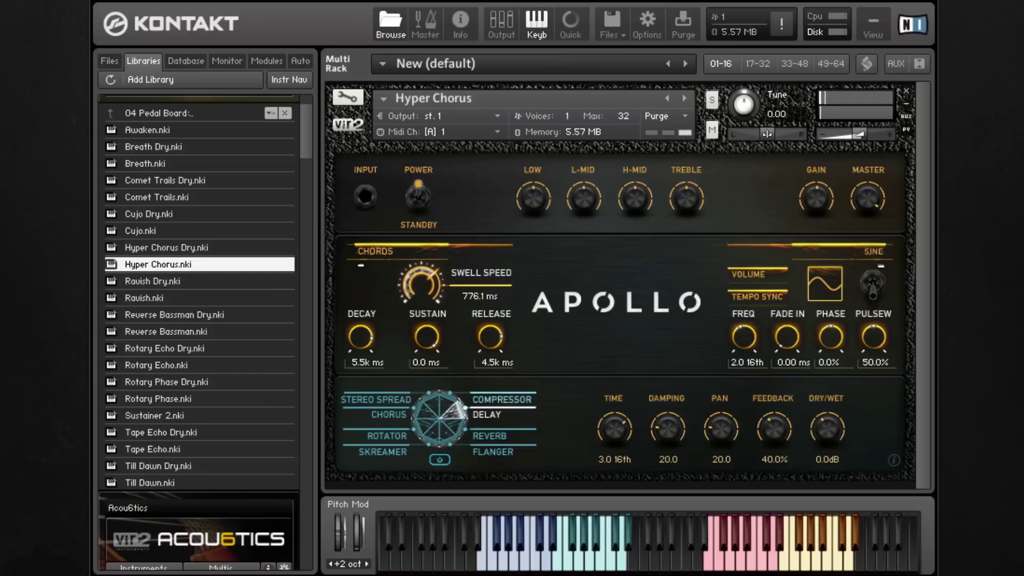
Step: Change the instrument from Chords to Notes mode, try a swell speed of 0.00 ms, and set it to 617.7 ms
click(410, 245)
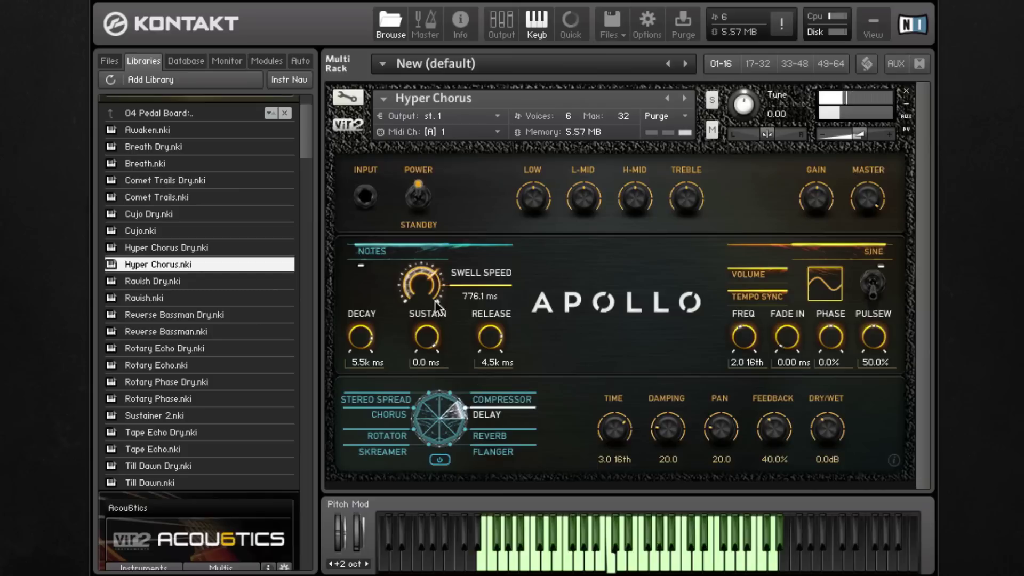
drag(427, 282, 428, 320)
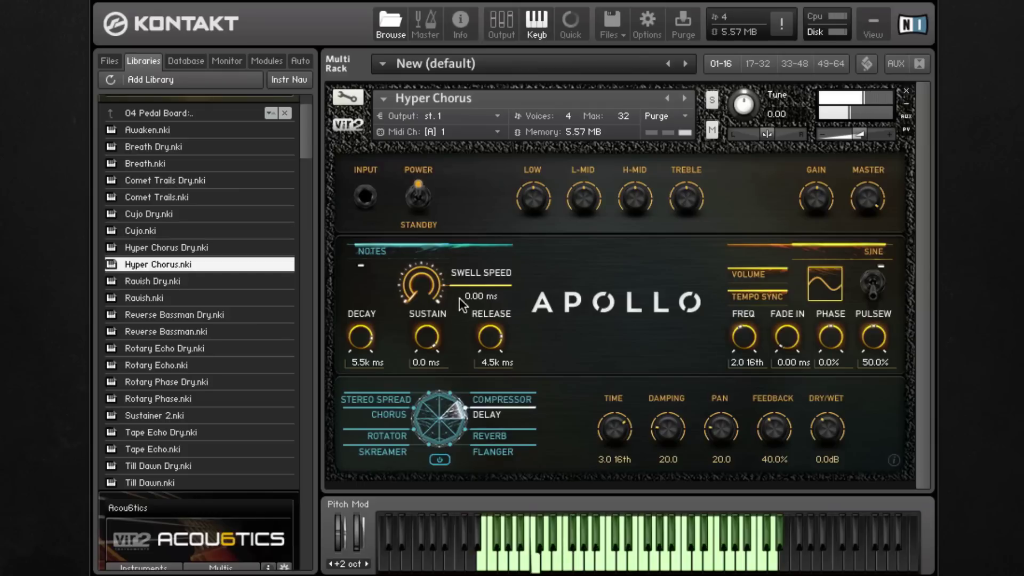
drag(425, 292, 414, 175)
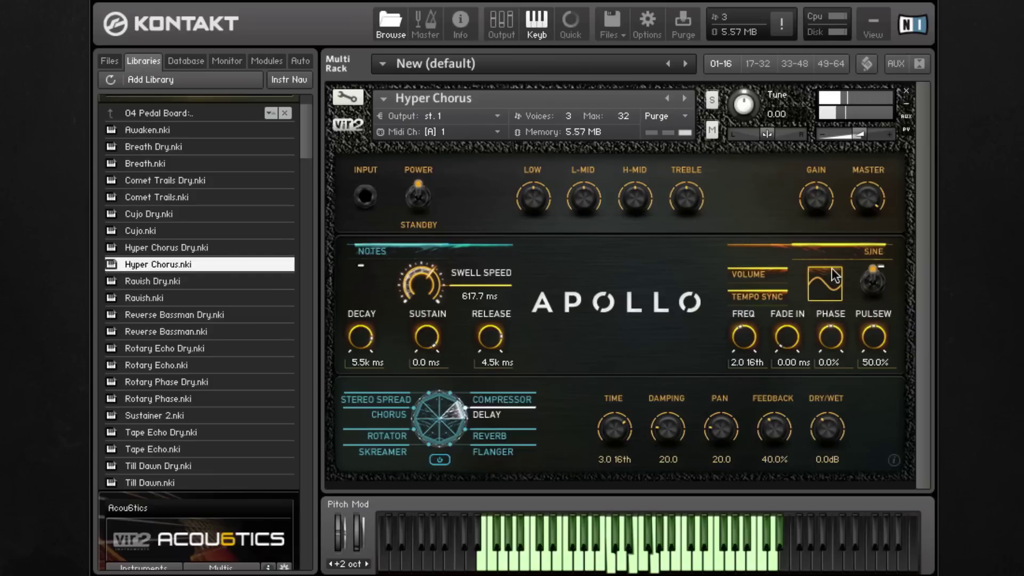
Step: Try pan as the LFO target of Hyper Chorus, return it to volume, and set the synced LFO frequency to 1.0 16th
click(767, 274)
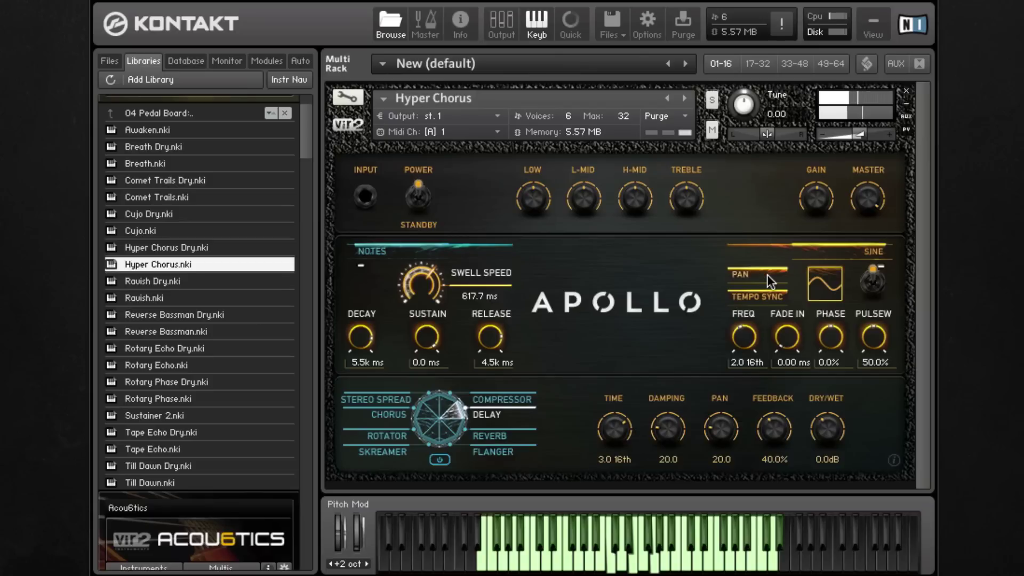
click(767, 274)
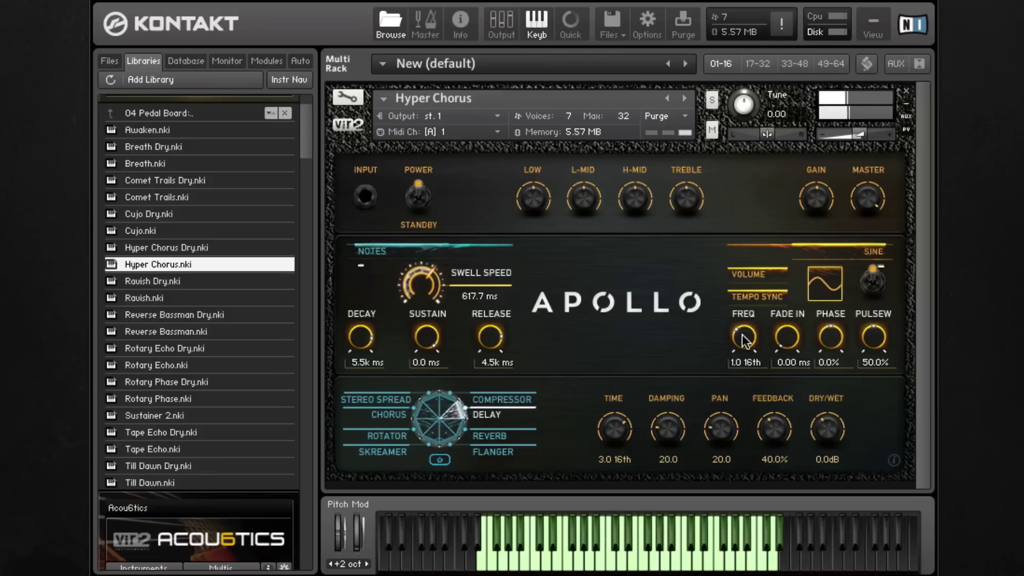
mouse_move(745, 336)
mouse_down()
mouse_move(743, 300)
mouse_move(741, 341)
mouse_up()
Step: Turn off the LFO's tempo sync with a frequency of 3.3 Hz and change its waveform to Rectangle
click(759, 297)
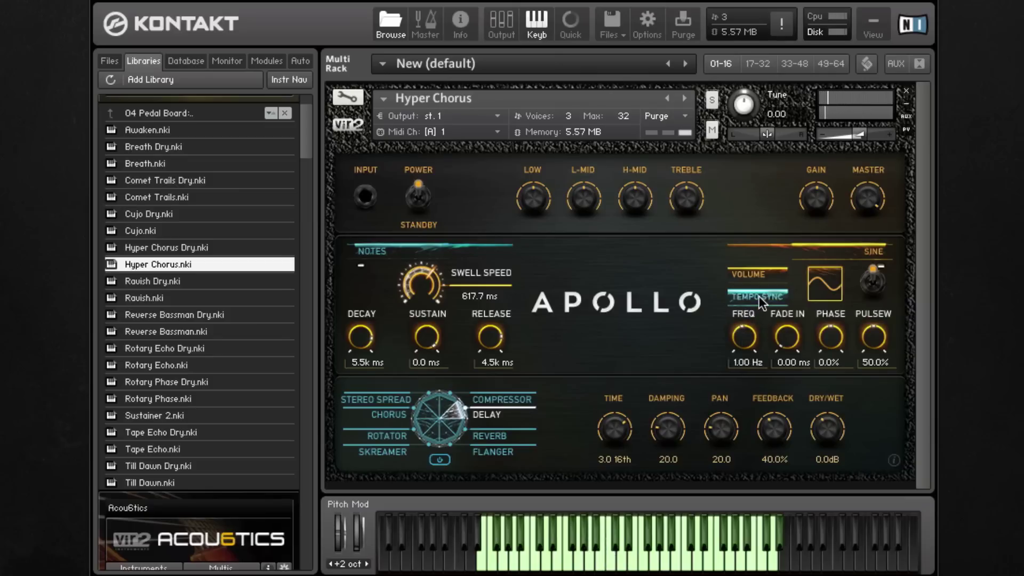
mouse_move(752, 332)
mouse_down()
mouse_move(747, 304)
mouse_move(746, 340)
mouse_up()
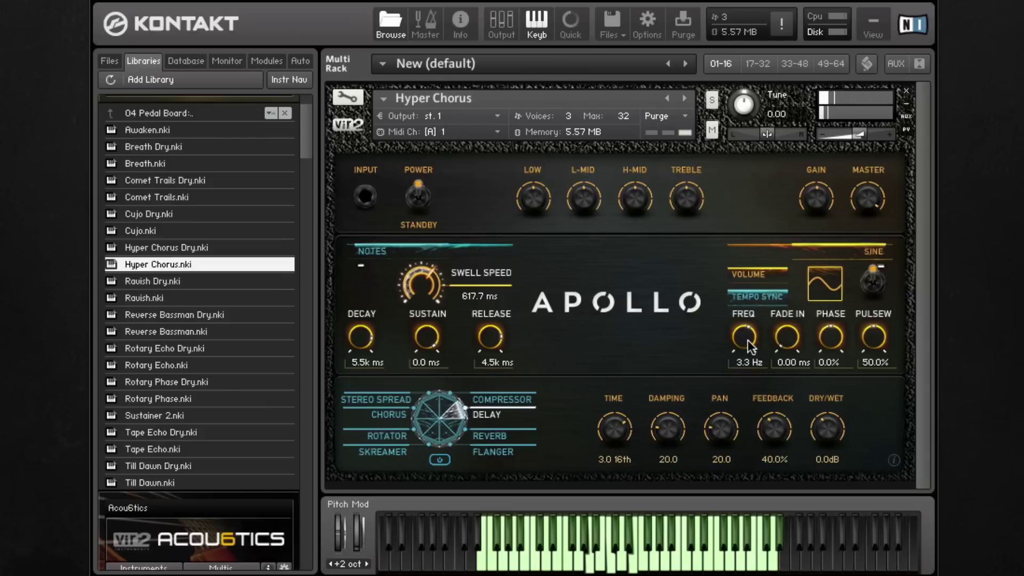
click(823, 261)
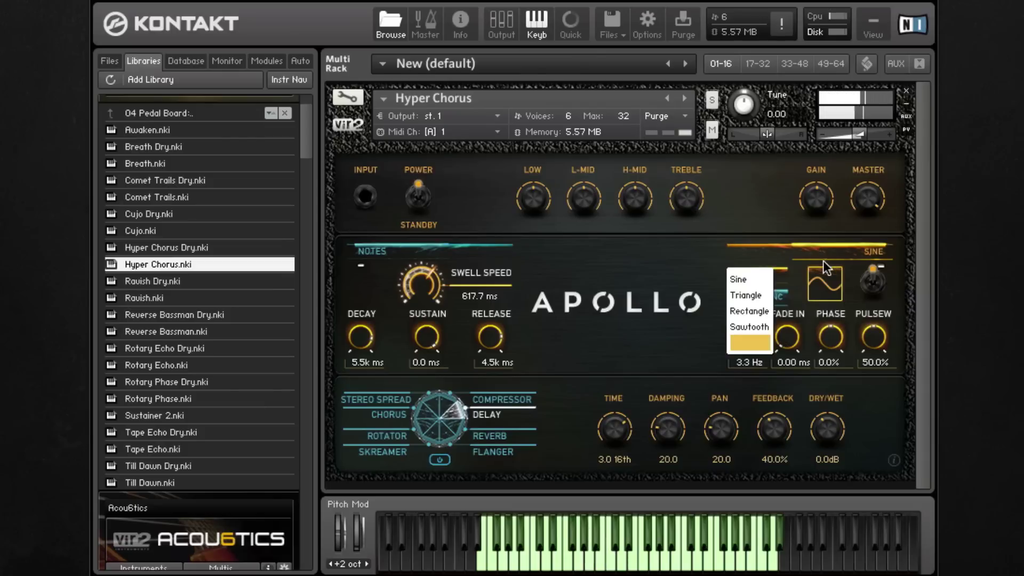
click(758, 311)
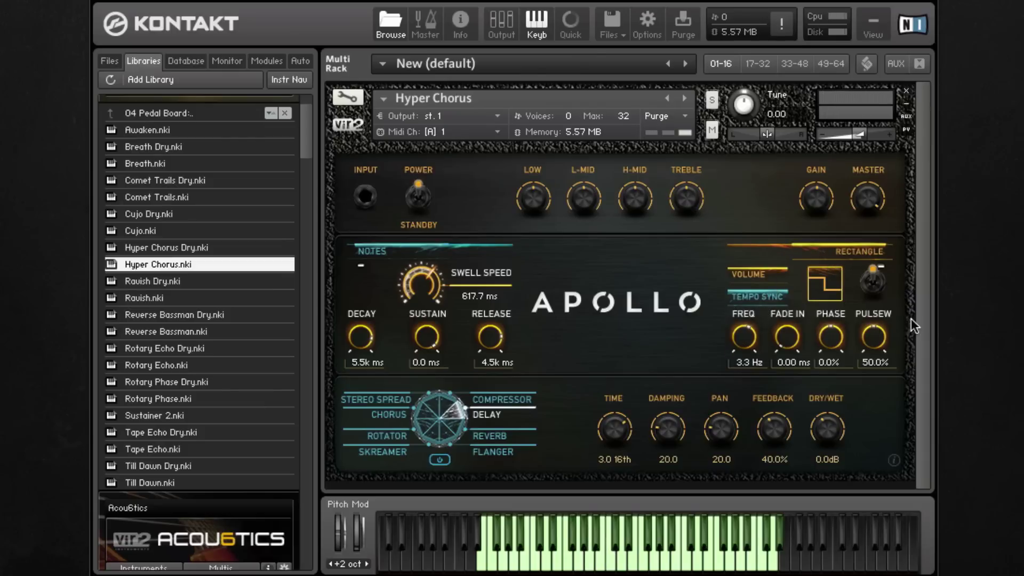
Step: Turn the LFO's tempo sync back on, raise the pulse width to 55.9%, and bring it down to 15.8%
click(775, 293)
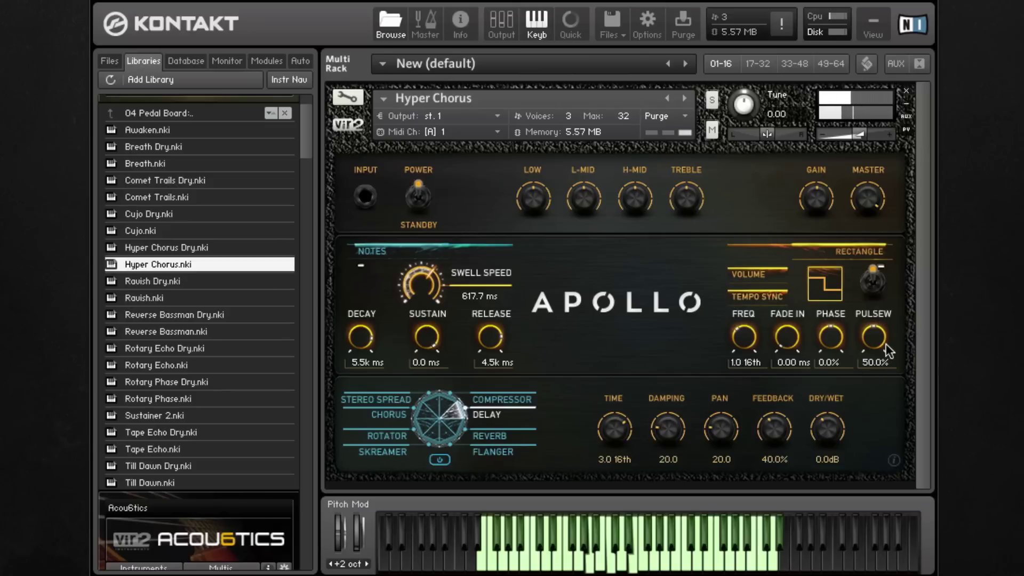
drag(883, 317, 879, 303)
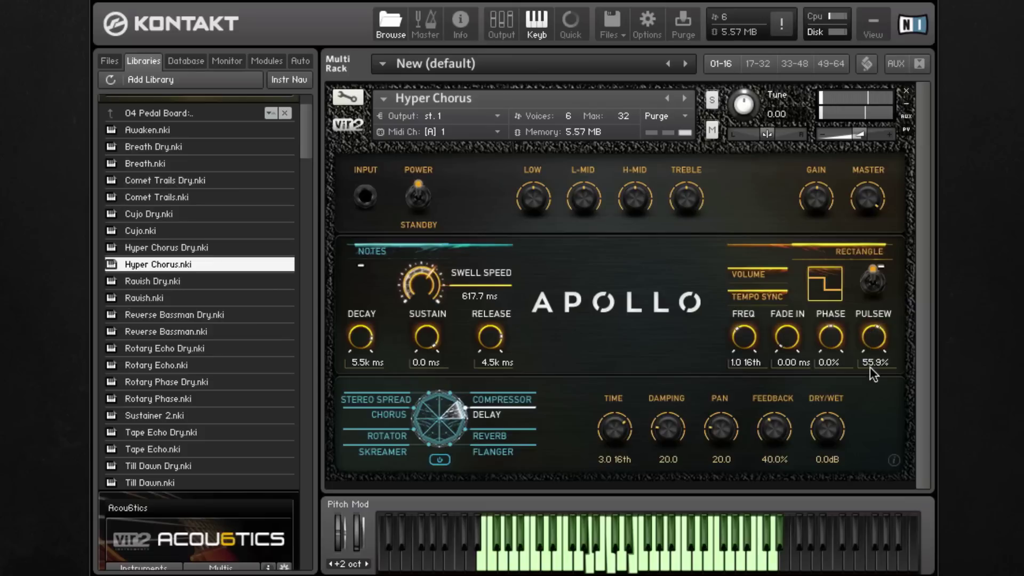
drag(865, 398, 858, 420)
Step: Change the LFO target to pan, try a pulse width of 47.6%, and set it to 51.0%
click(775, 277)
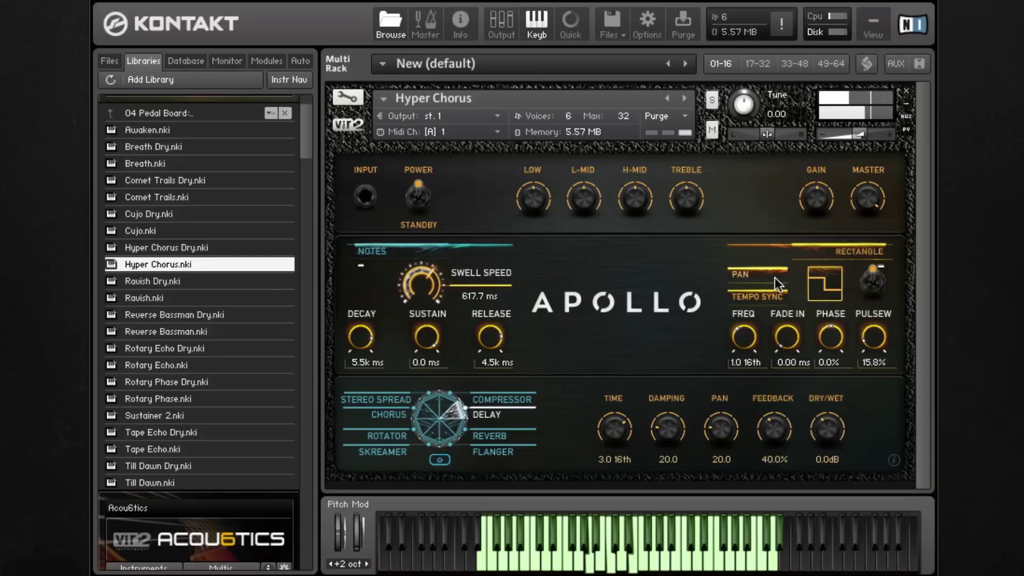
click(775, 277)
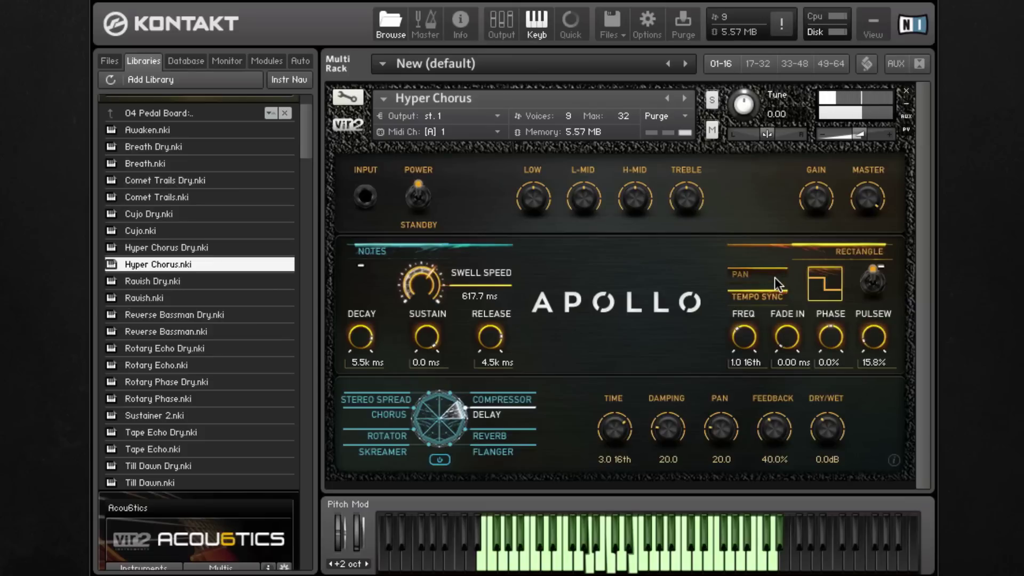
drag(882, 328, 877, 271)
click(772, 277)
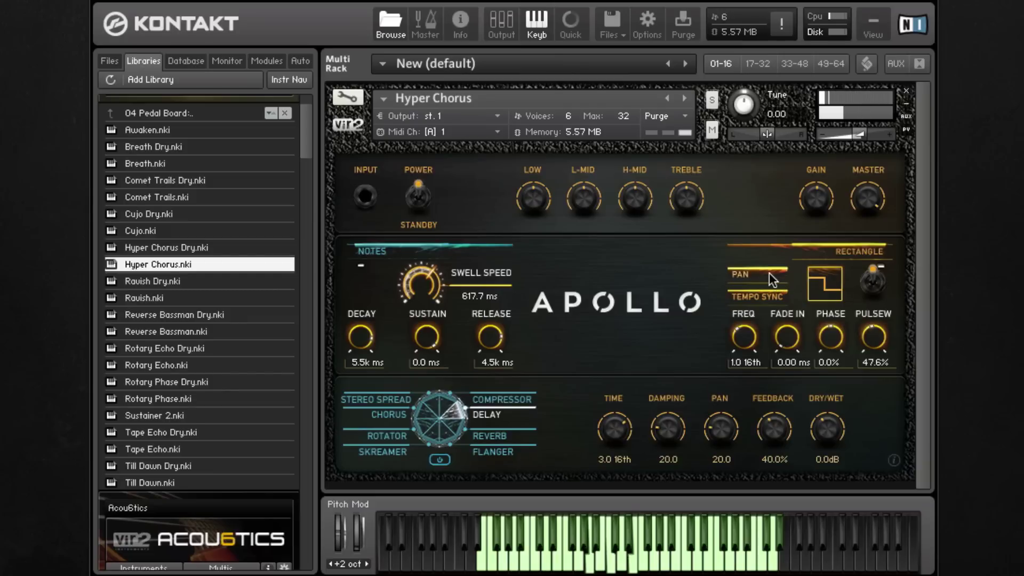
drag(874, 341, 879, 367)
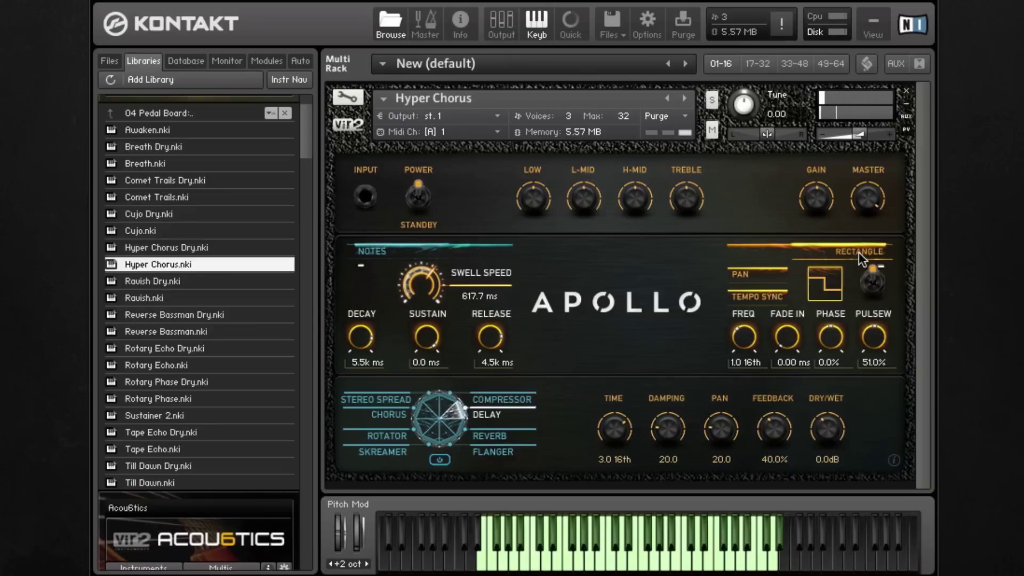
Step: Change the instrument to Chords mode with the LFO switched off, and view the keyboard layout reference for chords and notes
click(390, 251)
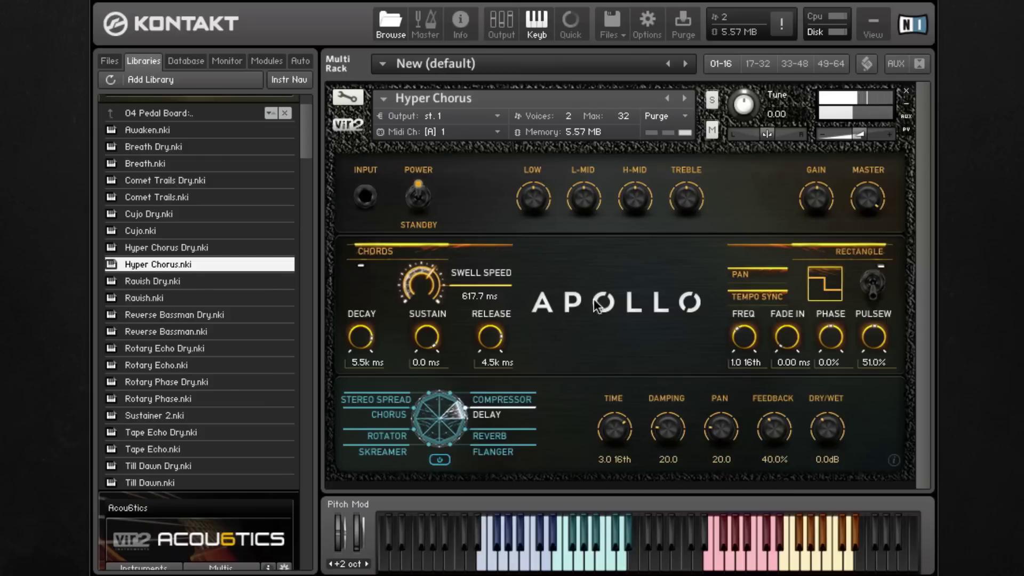
click(895, 460)
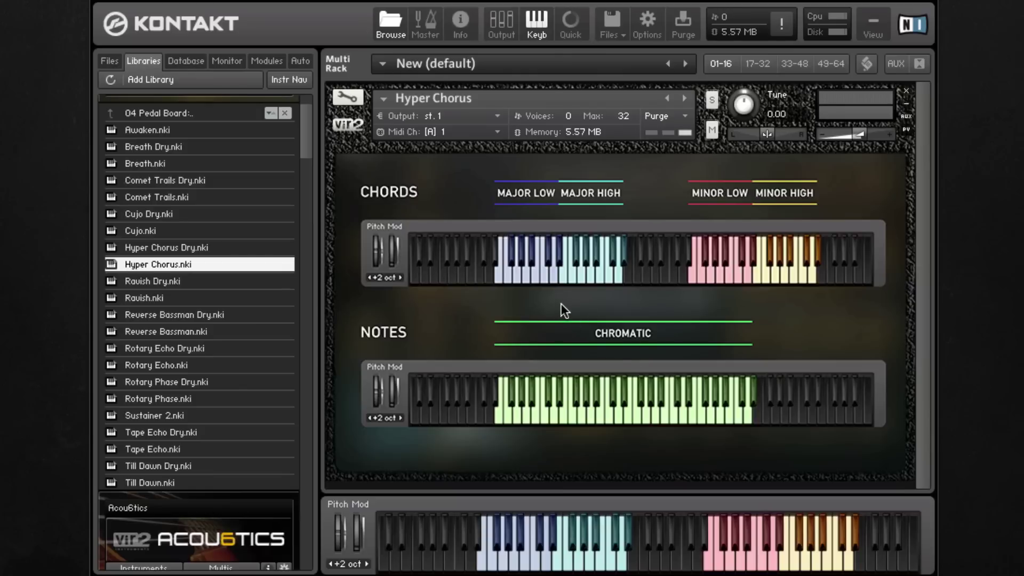
click(650, 373)
Step: Change the instrument to Notes mode and view the chromatic note range in the keyboard layout reference, returning to the main controls
click(439, 258)
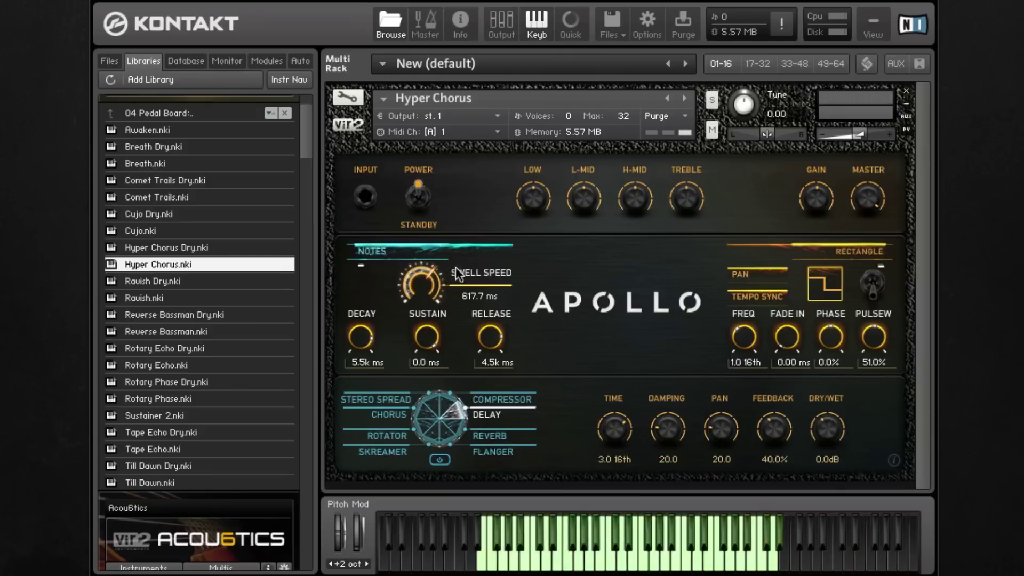
click(892, 461)
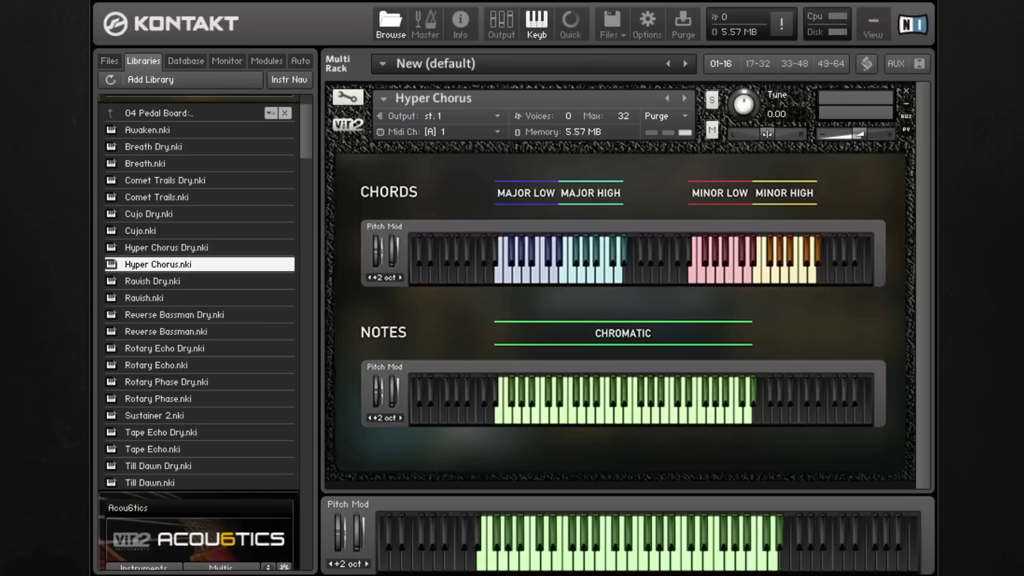
click(783, 300)
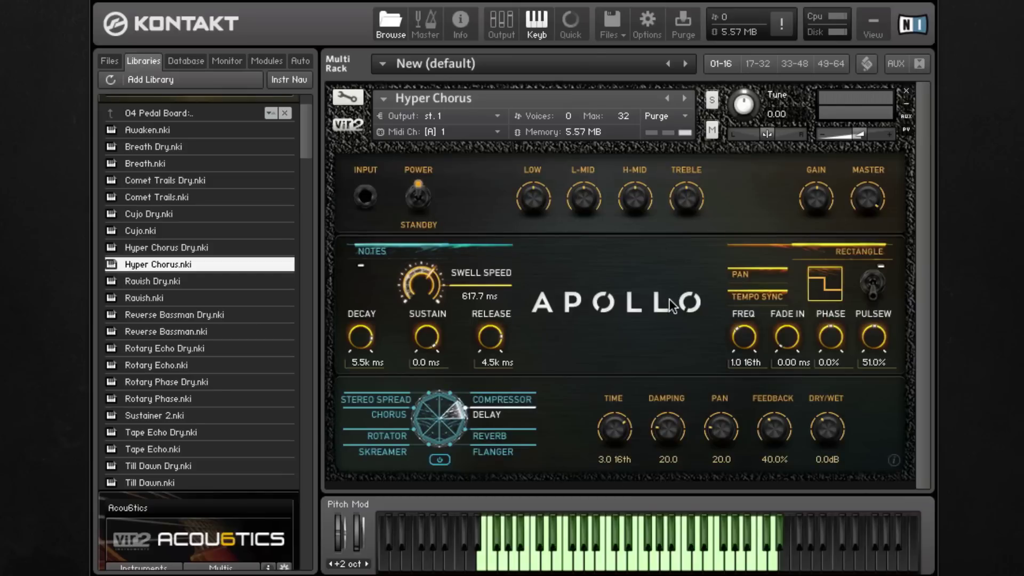
click(893, 460)
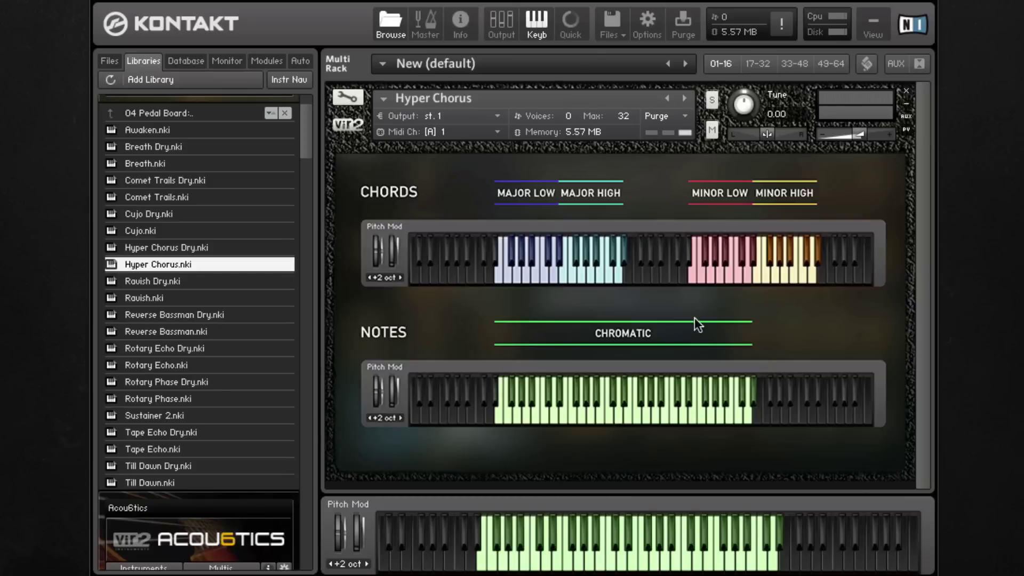
click(647, 295)
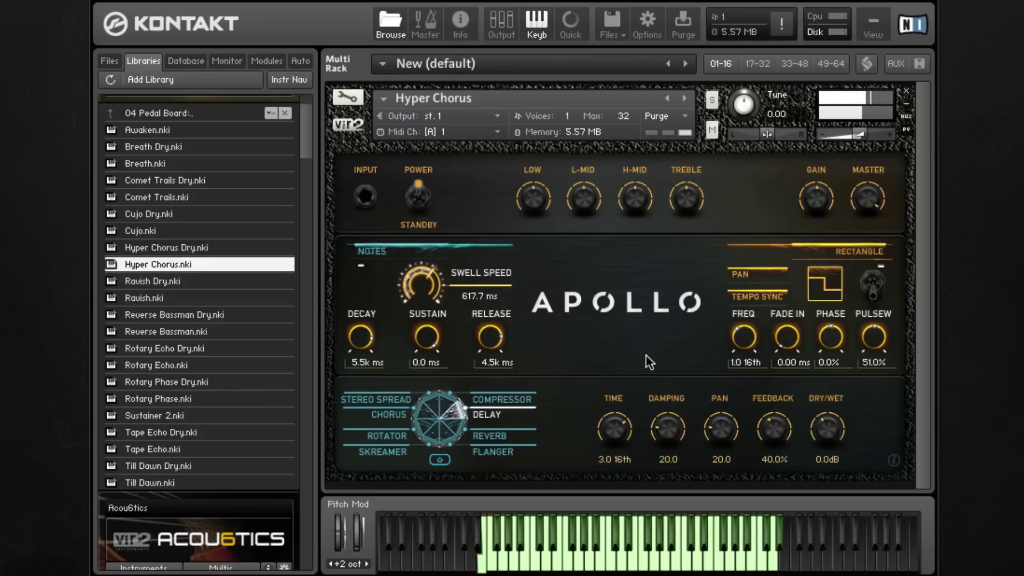
Step: Load the Tape Echo preset from the 04 Pedal Board folder in place of Hyper Chorus
scroll(213, 342, up, 1)
scroll(212, 342, down, 5)
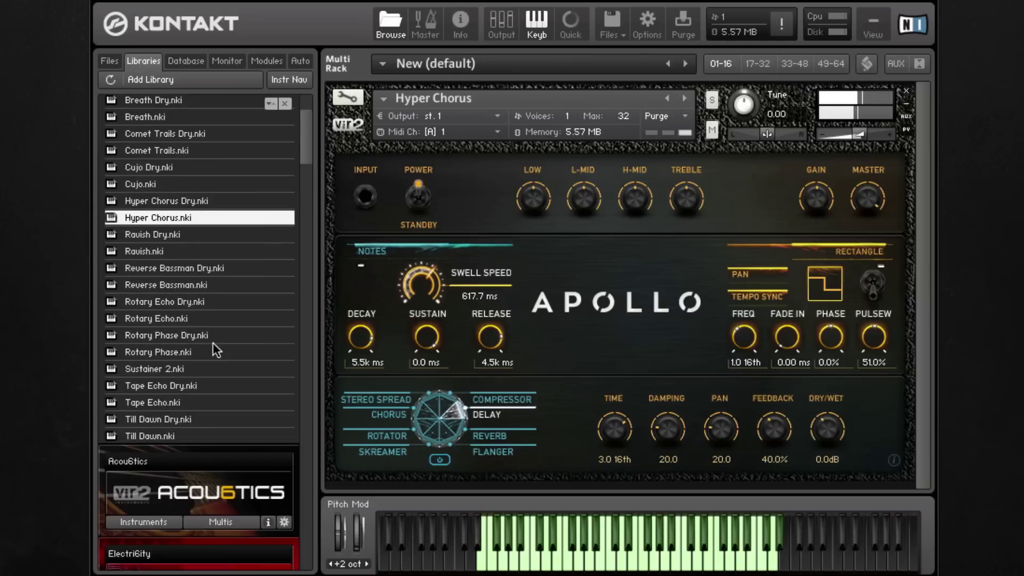
double_click(151, 291)
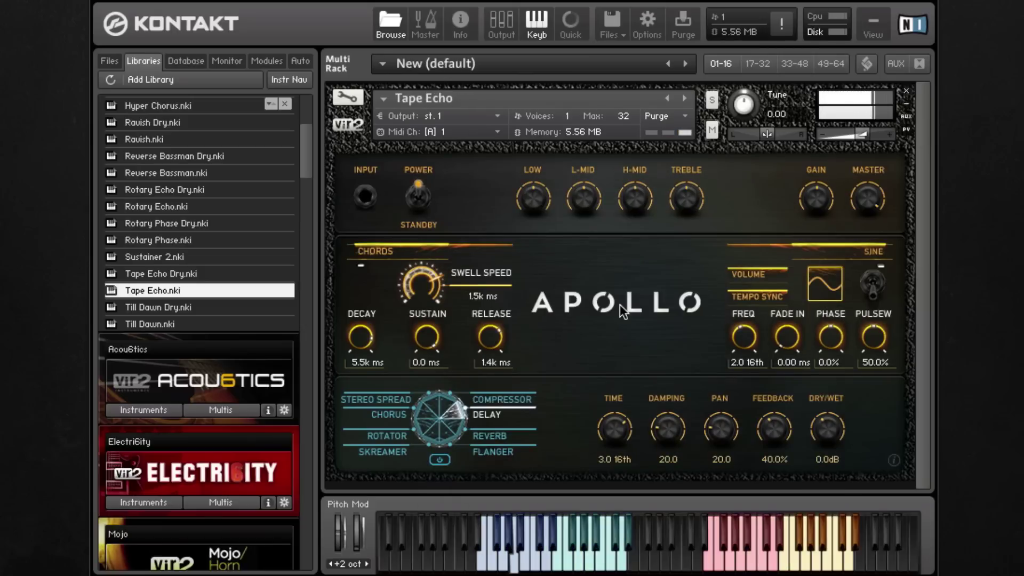
Step: Open the 05 Abstract folder under 01 Chords and Notes and load the Space Lazer preset
scroll(213, 274, up, 8)
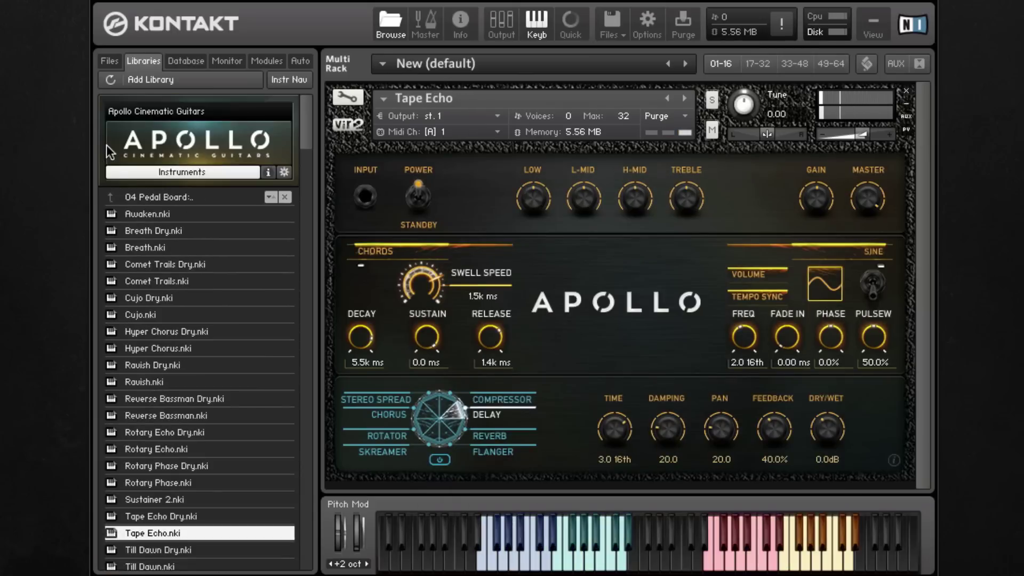
click(109, 197)
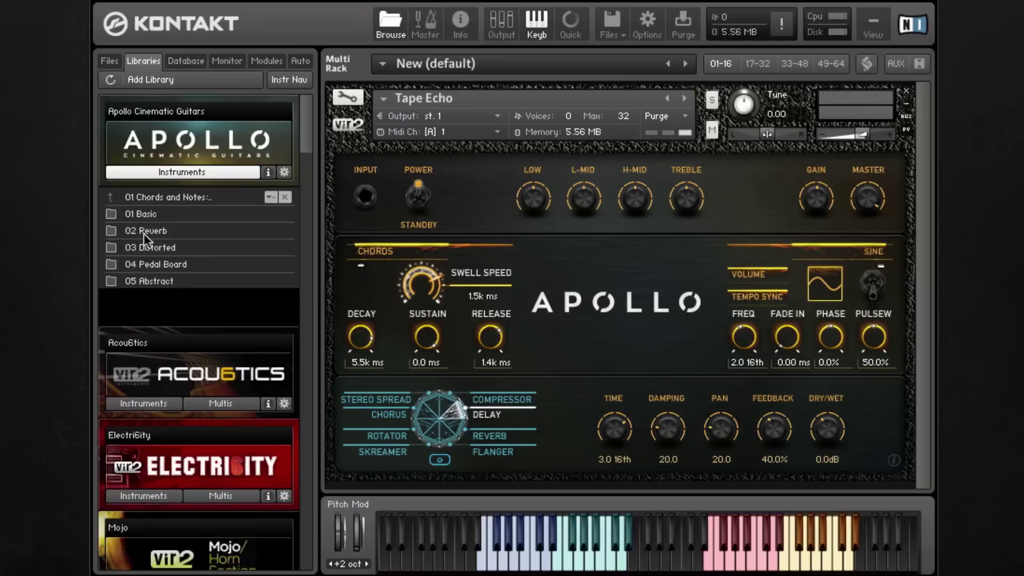
click(180, 264)
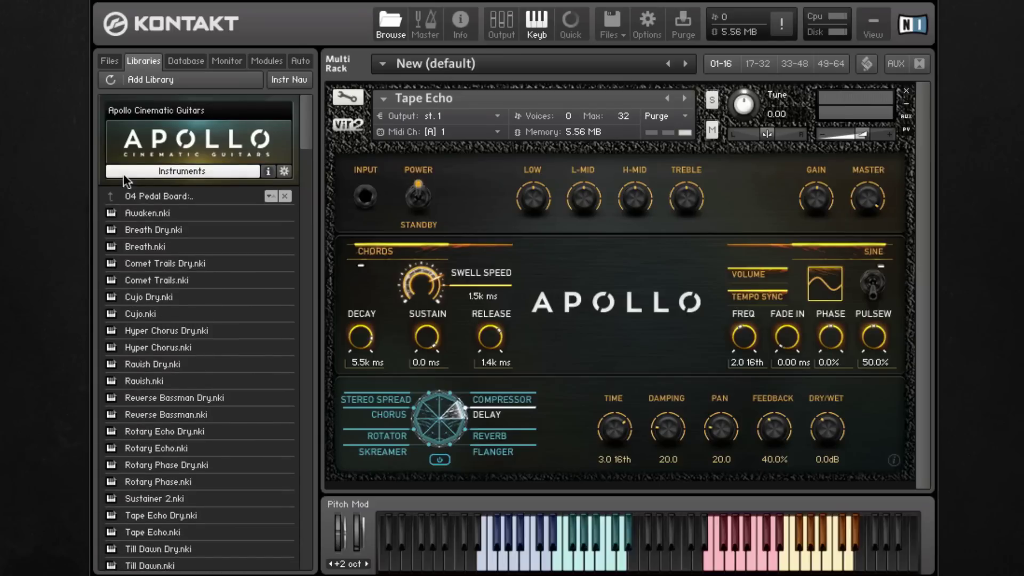
click(110, 196)
click(169, 278)
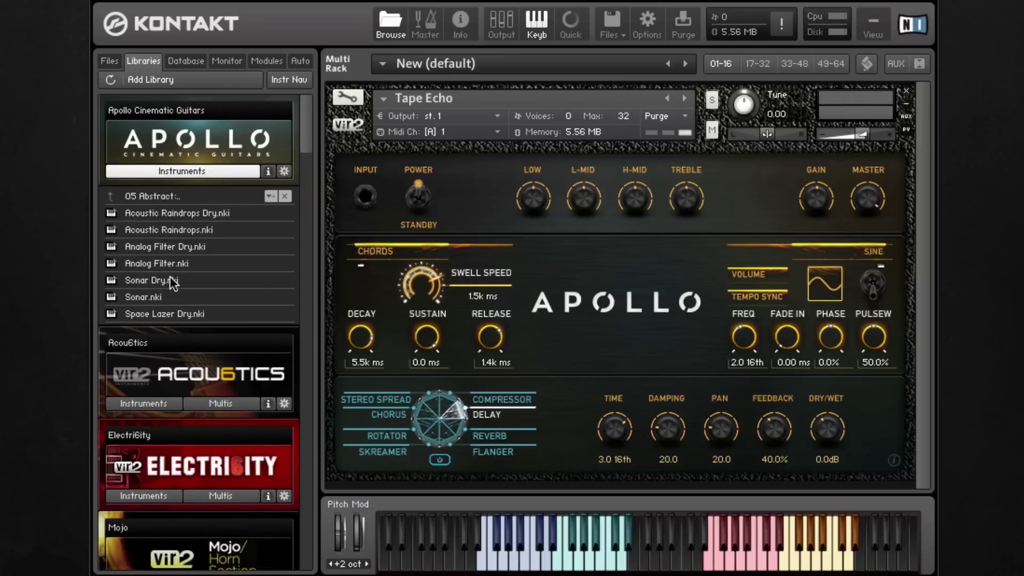
drag(165, 331, 475, 324)
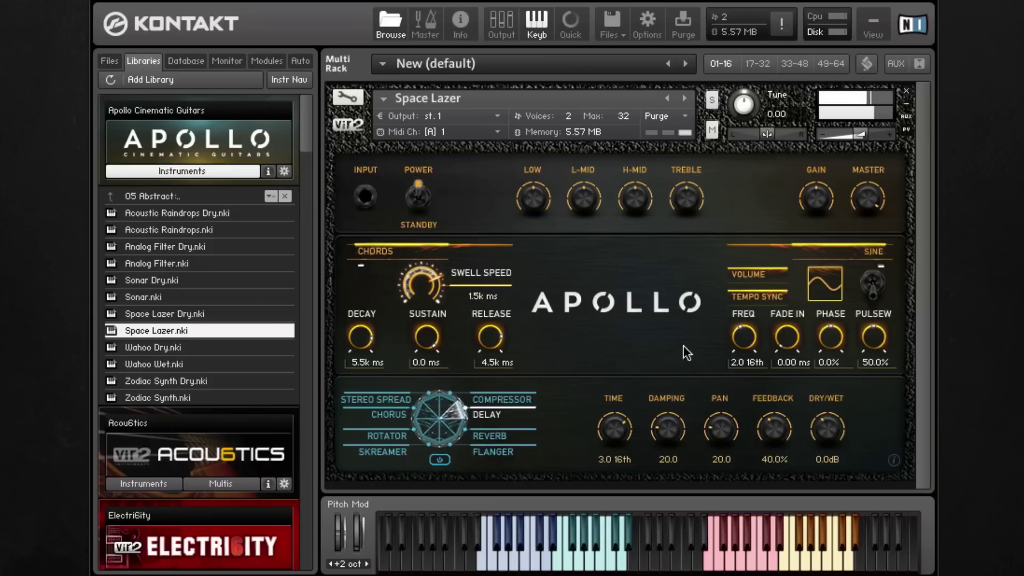
Step: Open the 03 Pedal Board folder under 02 Single Notes in 01 Swells and load the Hooked preset
click(110, 197)
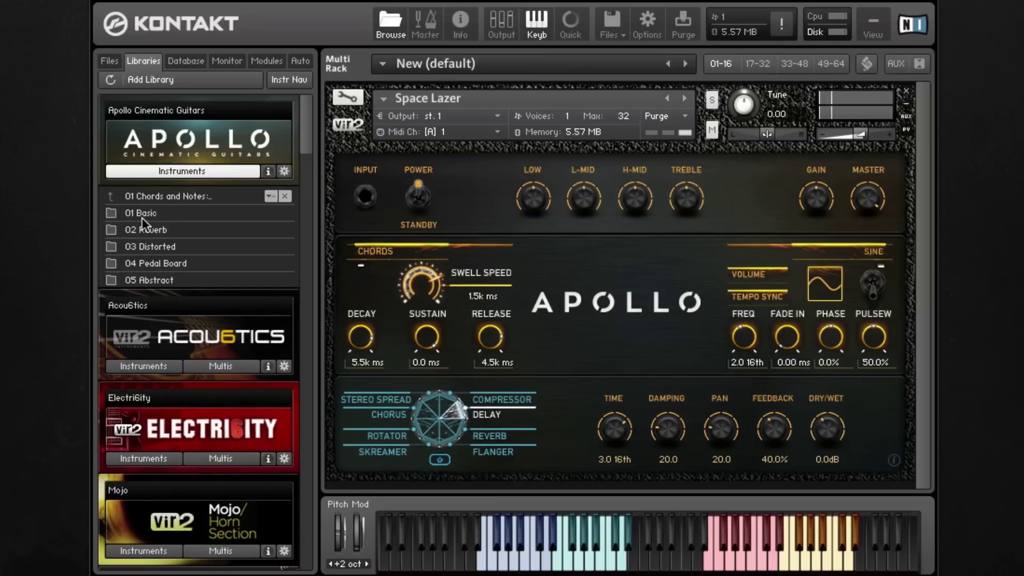
click(107, 197)
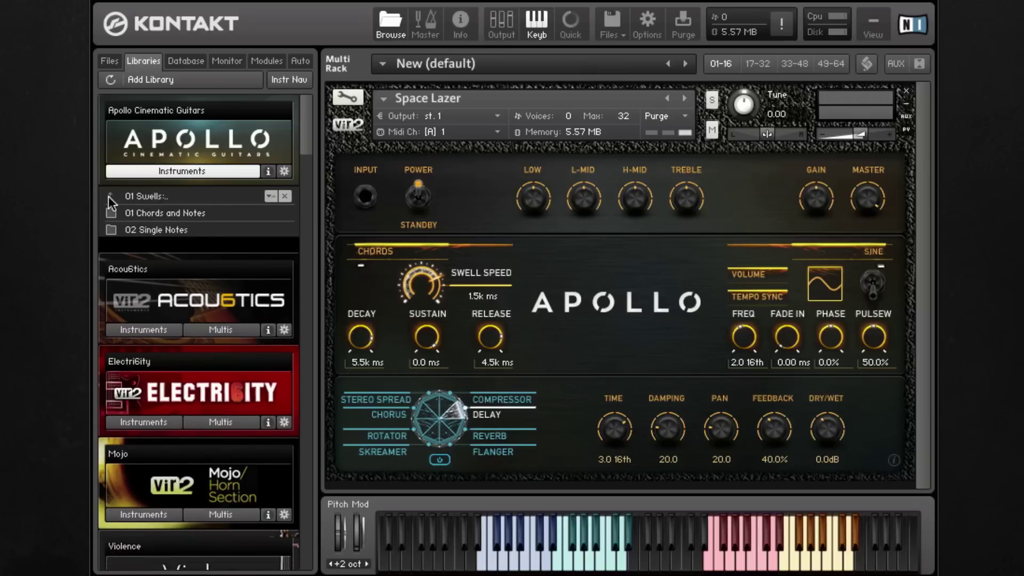
double_click(183, 230)
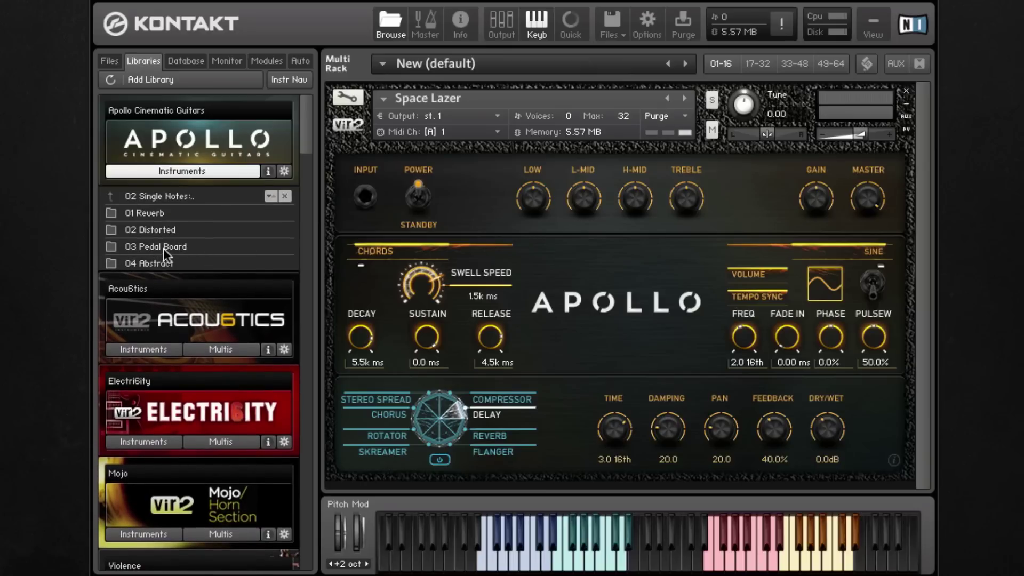
double_click(165, 248)
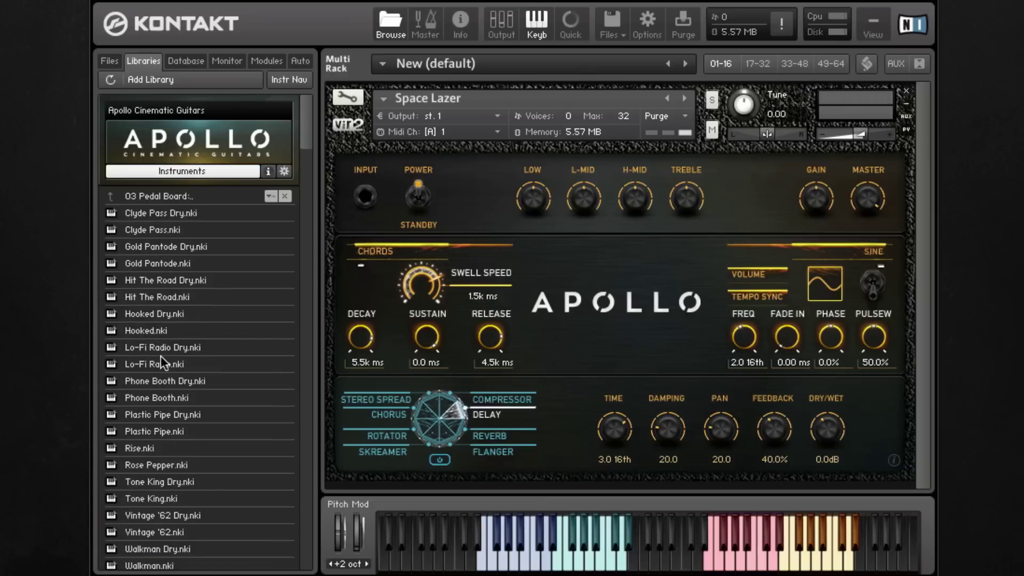
drag(150, 333, 521, 344)
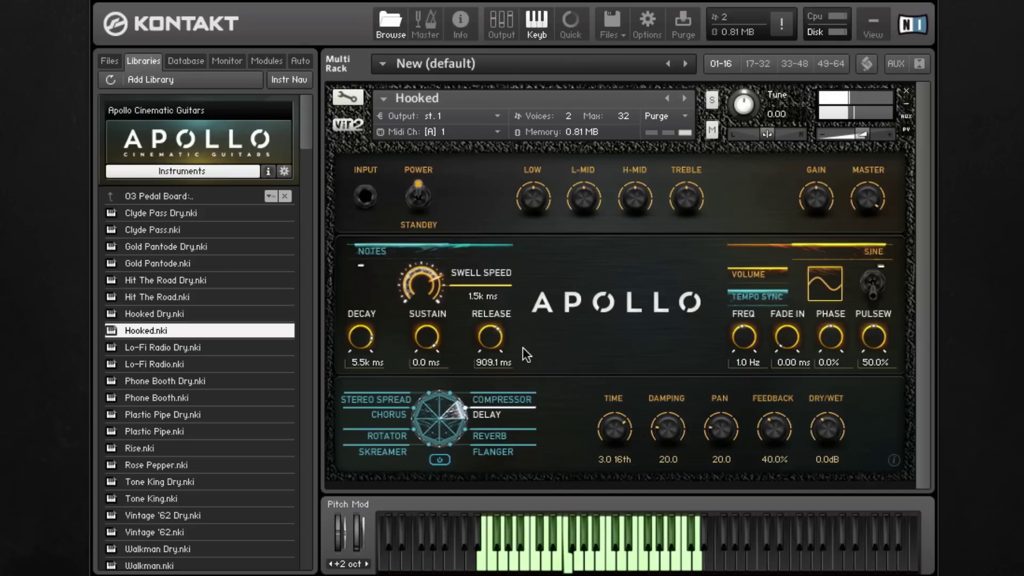
Step: Load the Tone King preset from the single-note pedal board folder, and replace it with the Rise preset
double_click(152, 497)
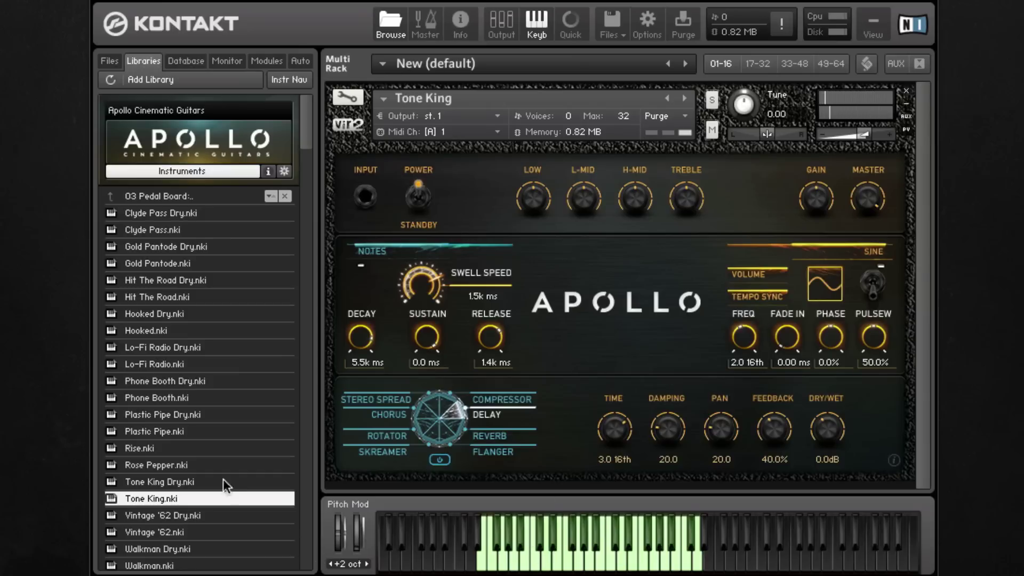
drag(134, 447, 513, 392)
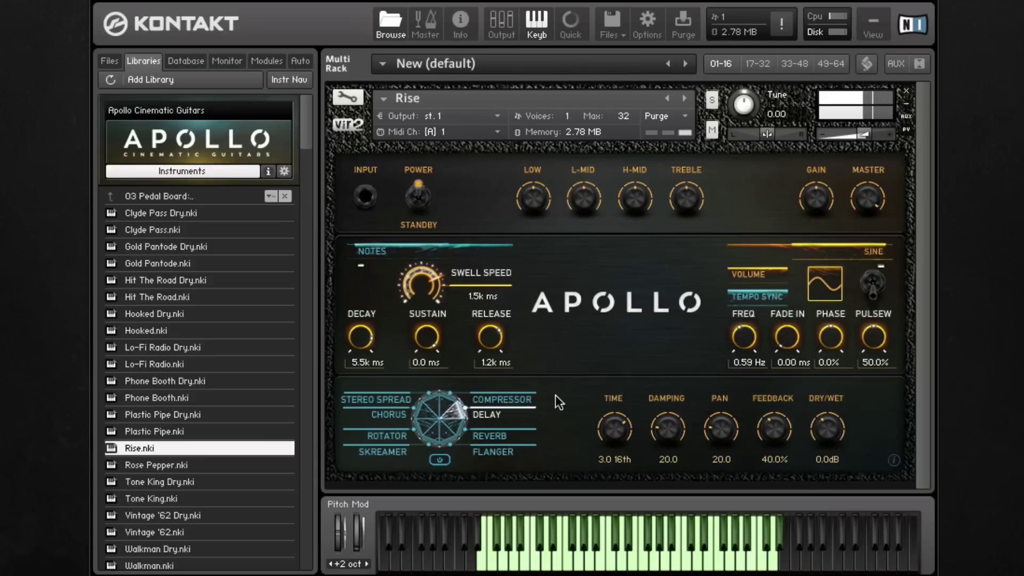
Step: Return from the single-note pedal board folder to the top-level list of Apollo instrument categories
click(109, 196)
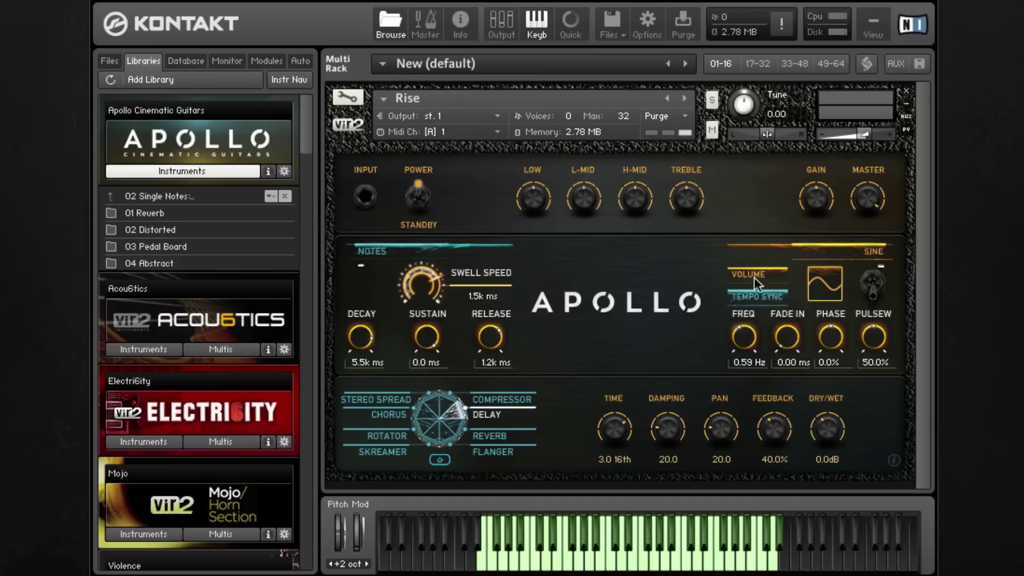
click(110, 197)
click(110, 197)
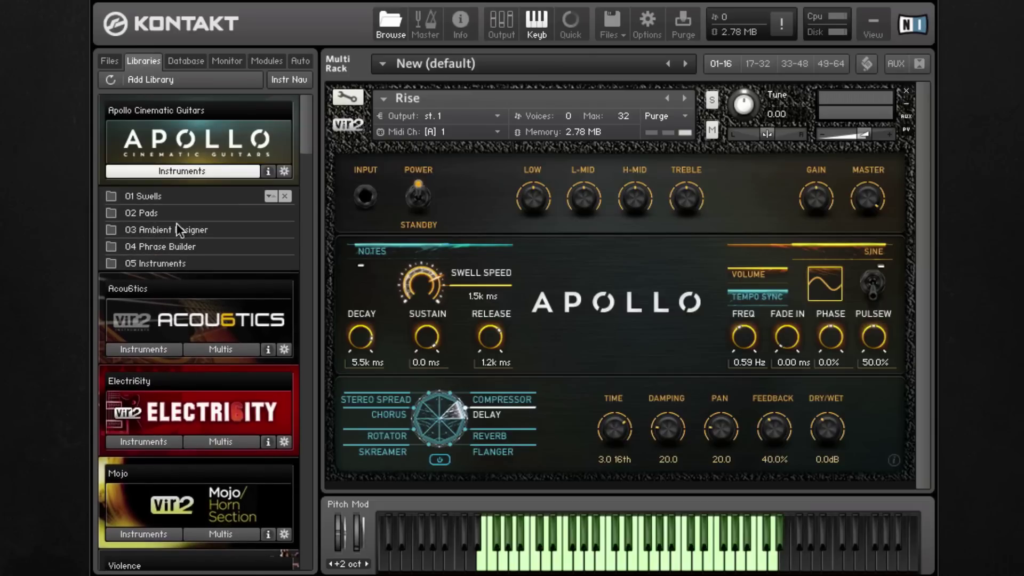
Step: Open the 02 Pads folder and load the Pads instrument in place of the Rise preset
double_click(157, 216)
double_click(137, 215)
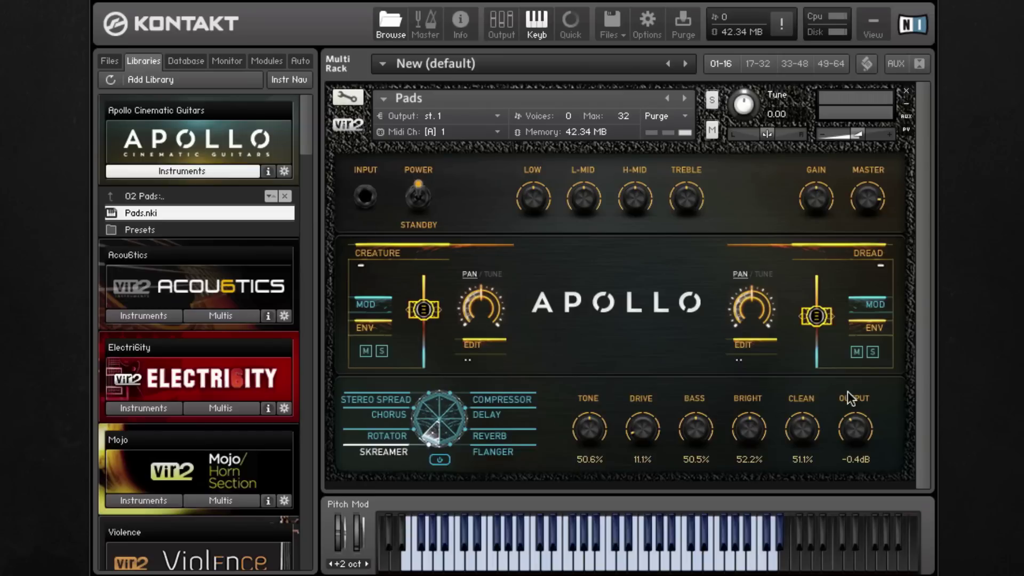
click(494, 274)
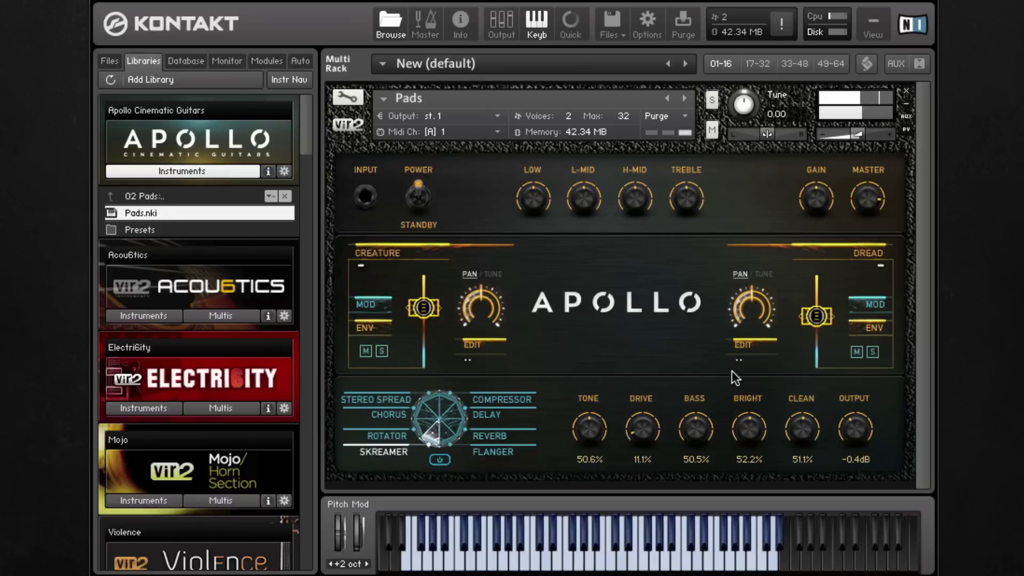
Step: Solo the Dread layer, adjust its volume slightly, and turn on its modulation
click(872, 351)
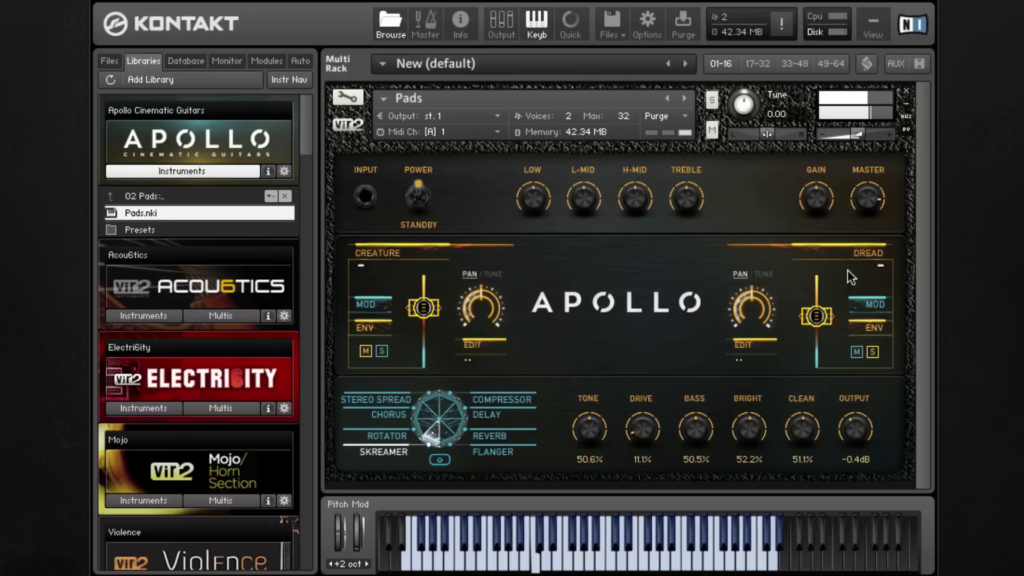
mouse_move(816, 316)
mouse_down()
mouse_move(818, 328)
mouse_move(818, 317)
mouse_up()
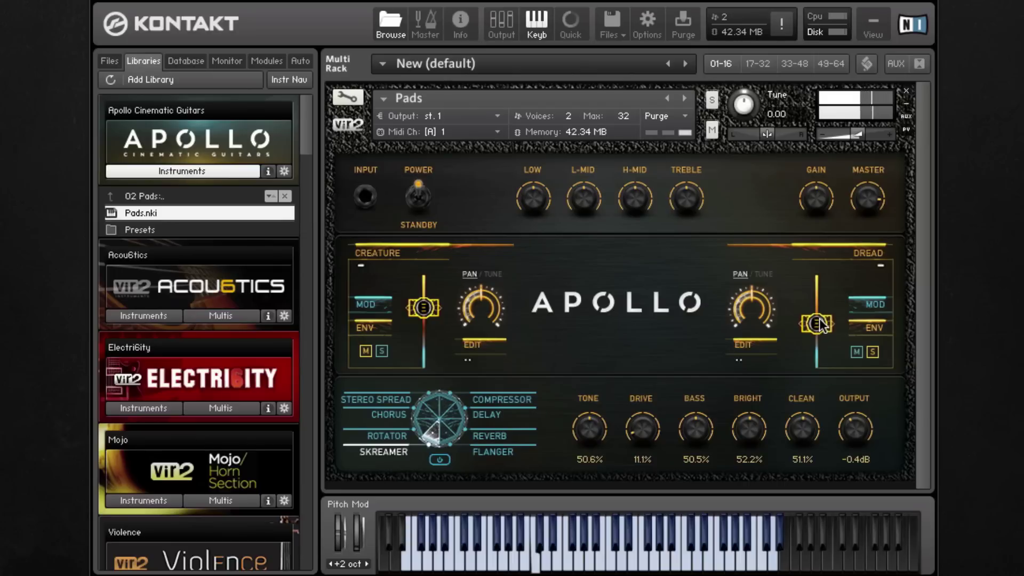
click(876, 303)
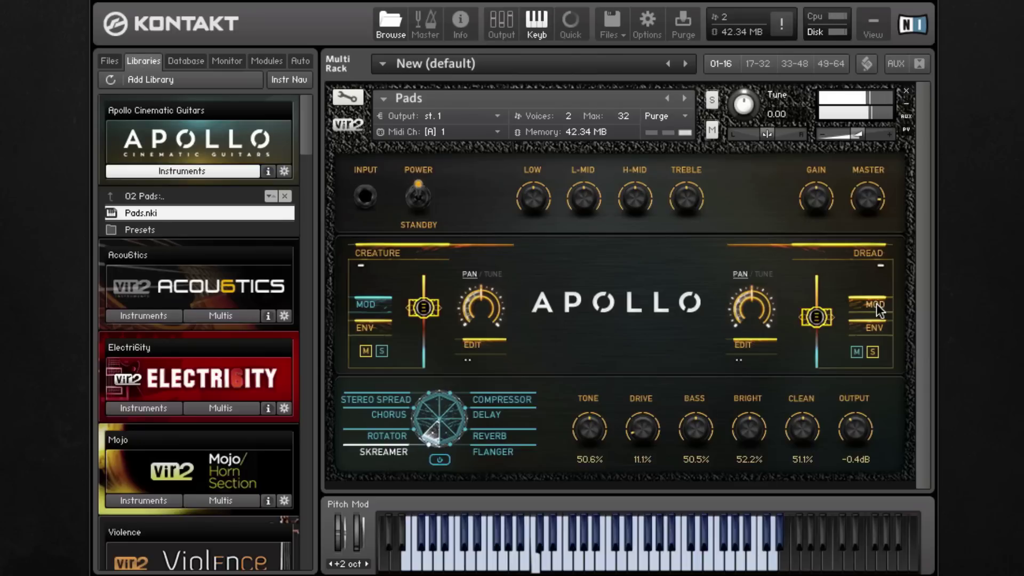
Step: Set the Dread layer's envelope release to 280.5 ms and return to the layer overview
click(766, 347)
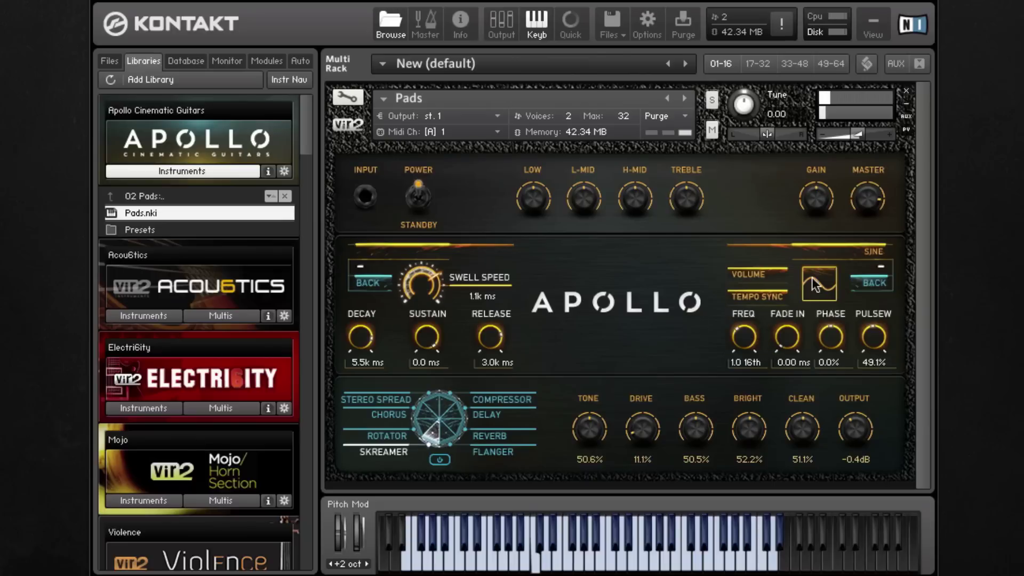
drag(490, 337, 486, 366)
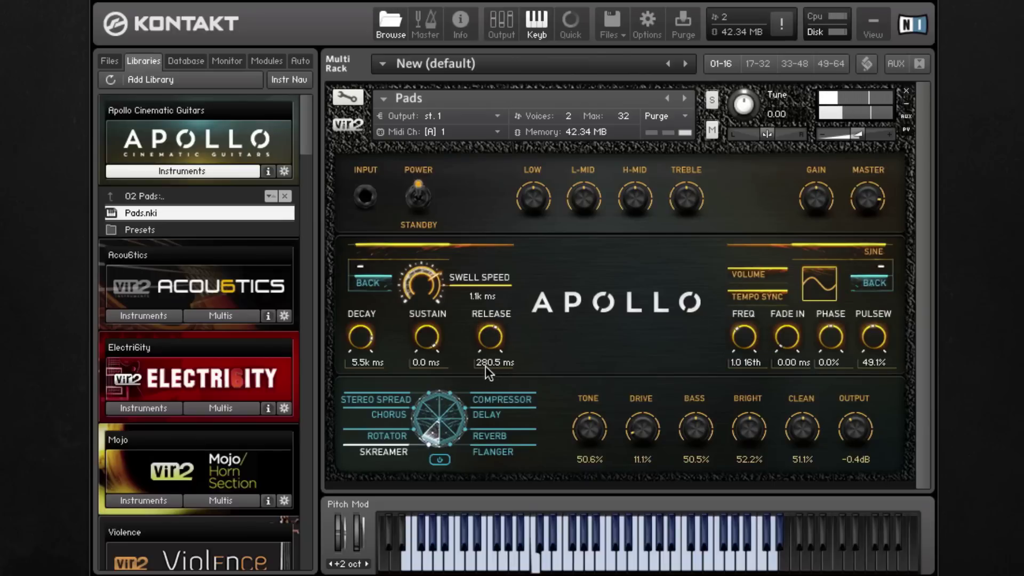
click(869, 281)
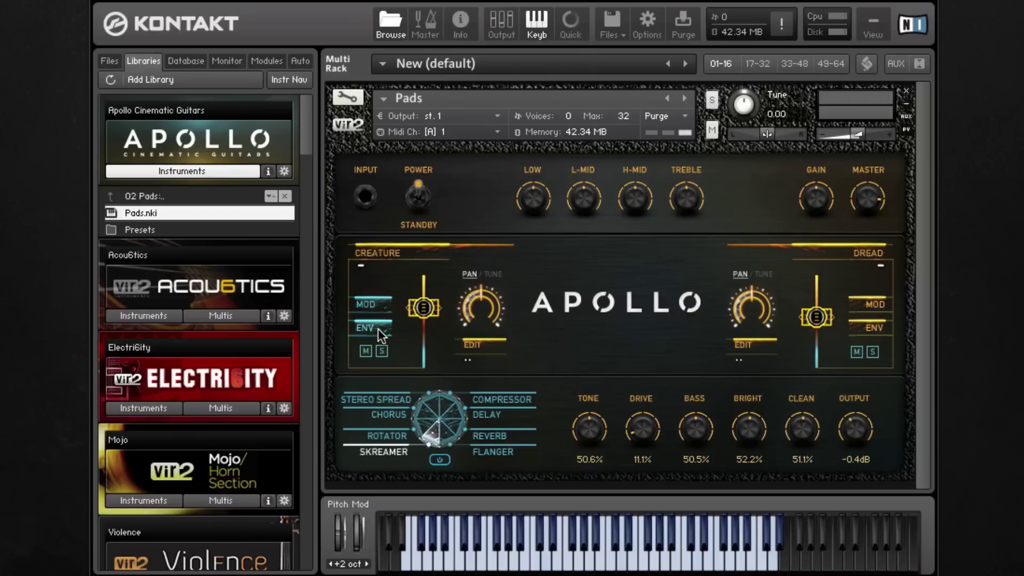
Step: Examine the Creature layer's envelope and LFO settings and its pan and tune controls
click(497, 341)
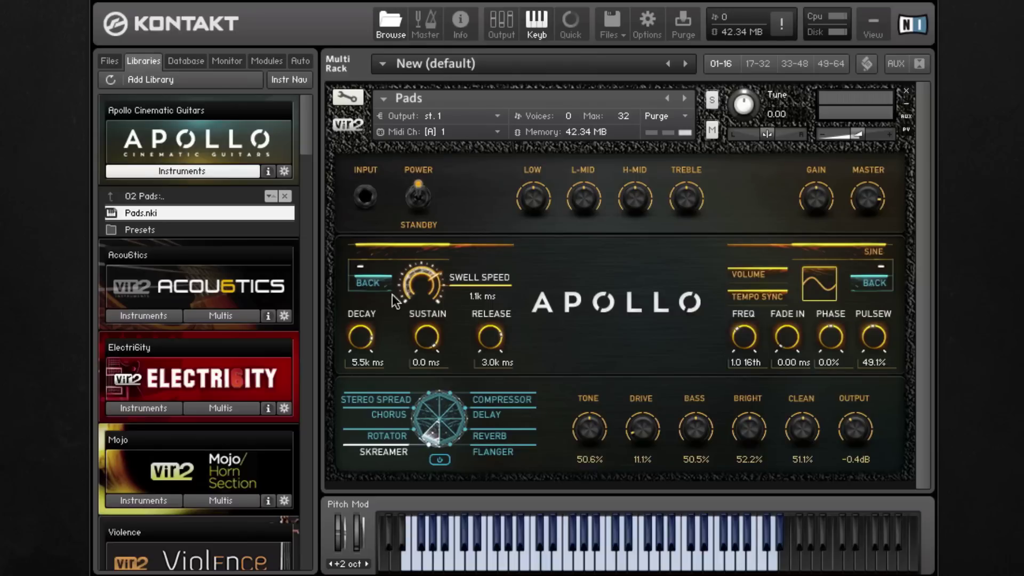
click(368, 282)
click(488, 347)
click(383, 287)
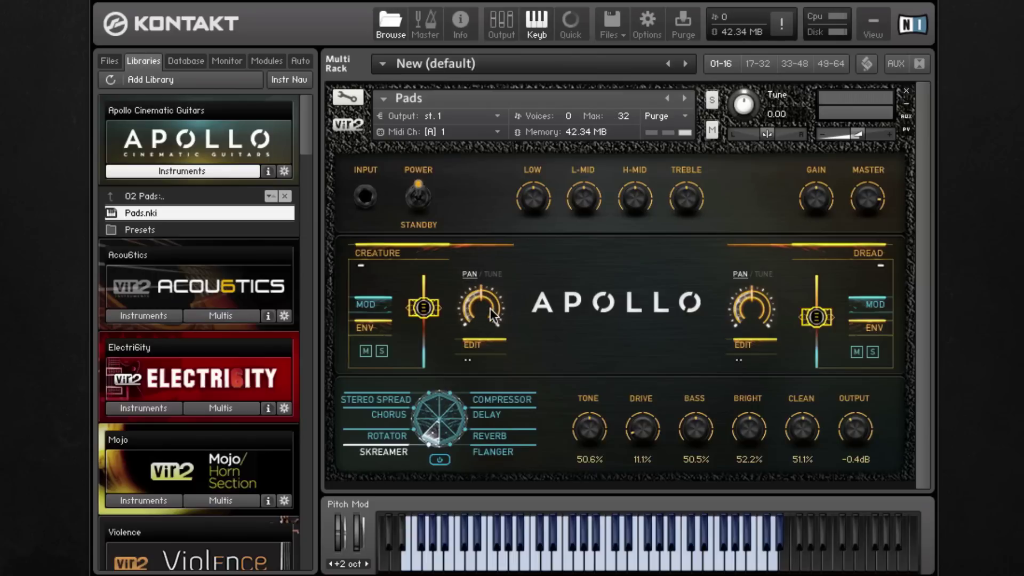
click(492, 276)
click(489, 274)
Step: Load Awake from the 02 Calm folder into the Creature layer and lower the Dread layer's volume
click(422, 254)
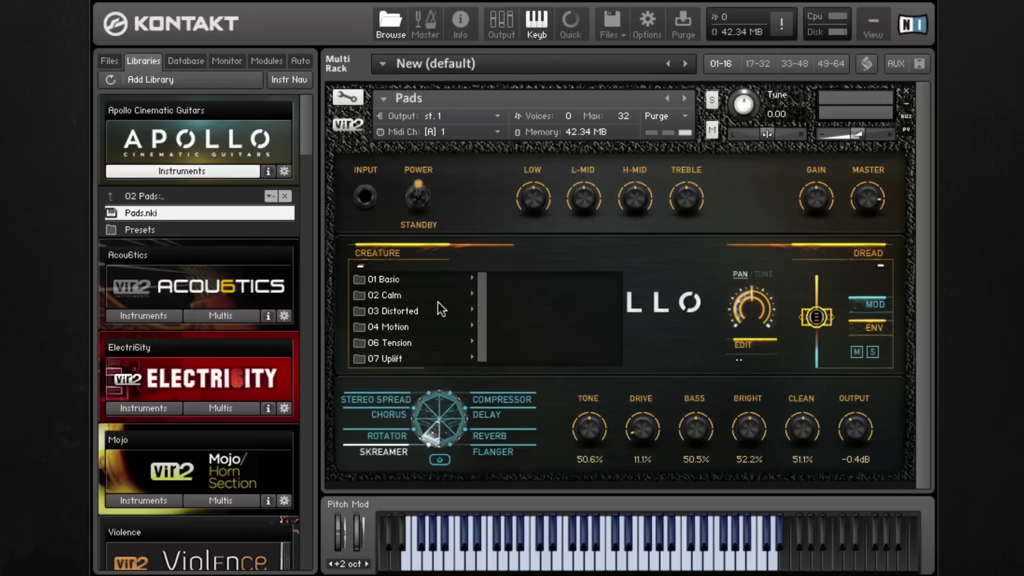
mouse_move(443, 297)
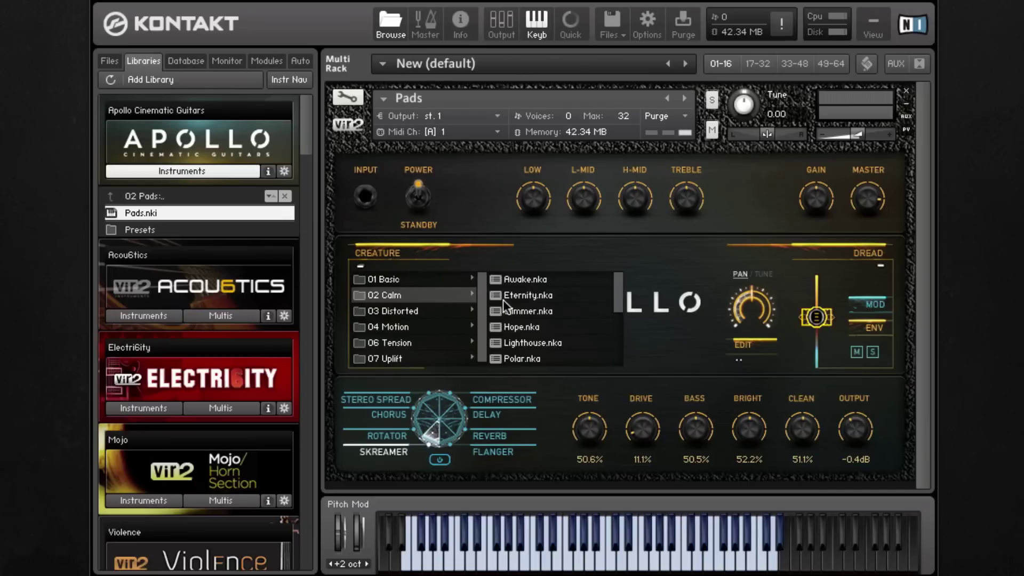
click(533, 280)
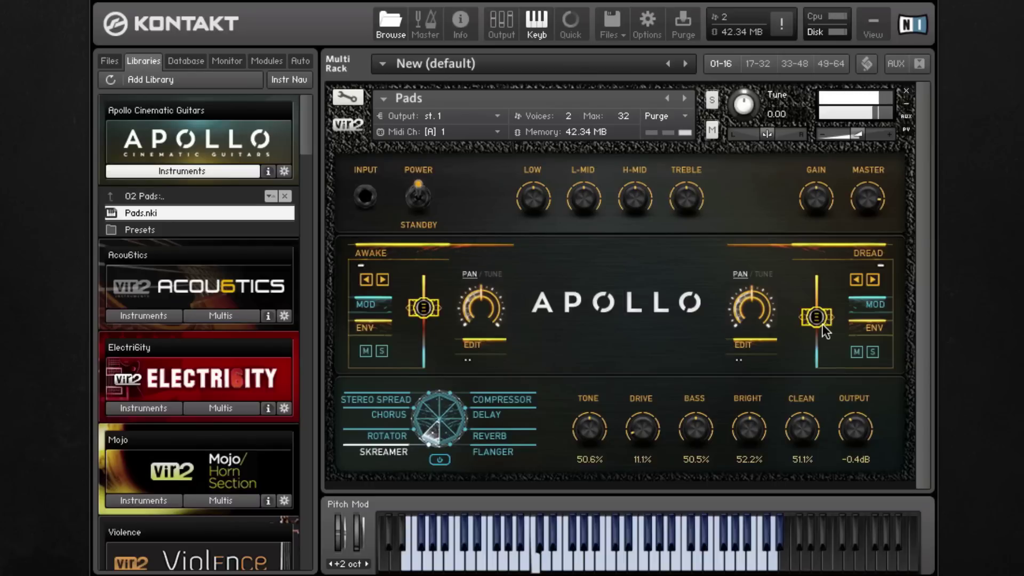
drag(813, 322, 816, 341)
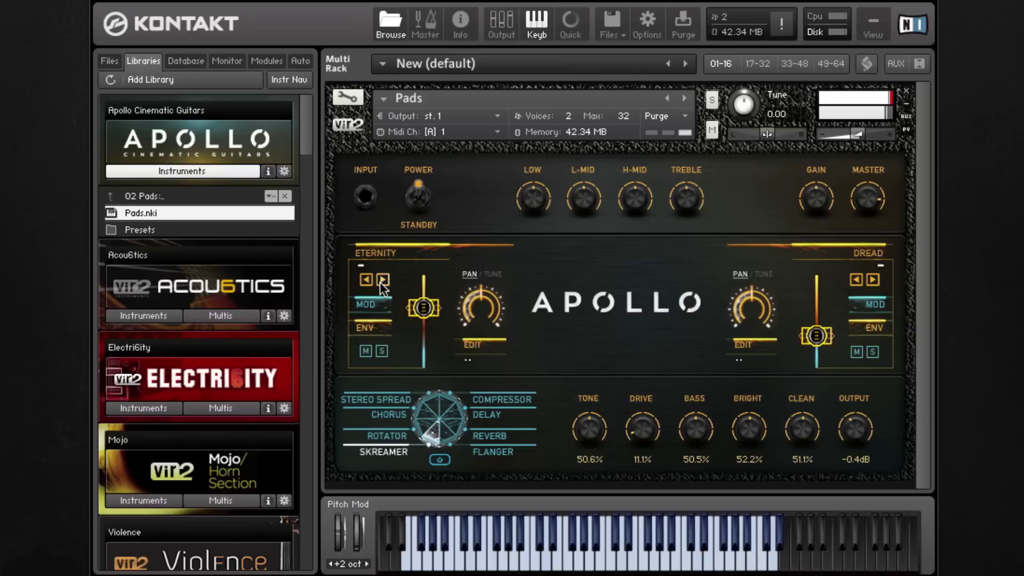
Step: Lower the first layer's volume and advance its sound through Glimmer, Hope, Lighthouse and Polar to Red Sky
drag(421, 308, 423, 324)
click(383, 280)
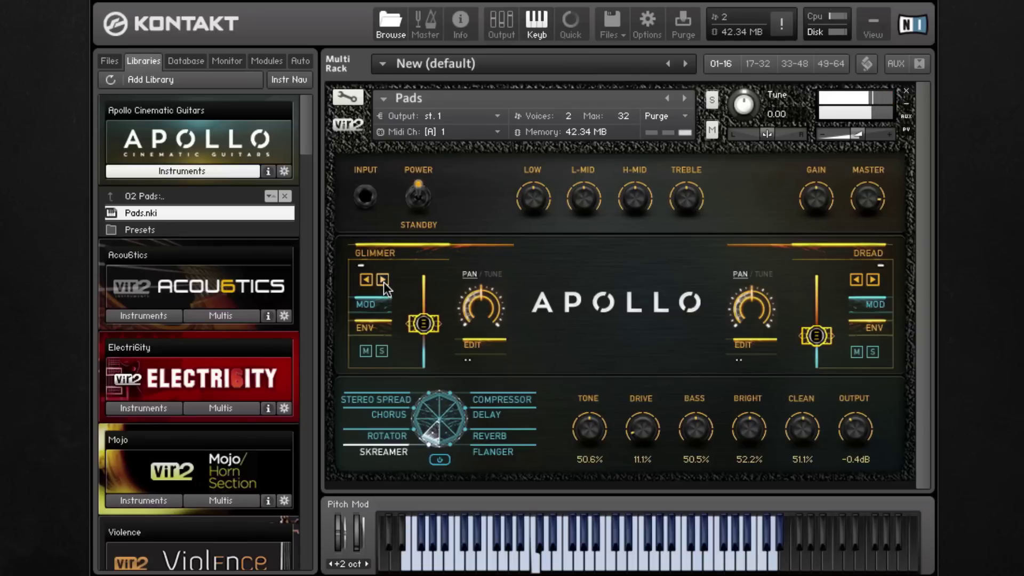
click(383, 282)
click(383, 280)
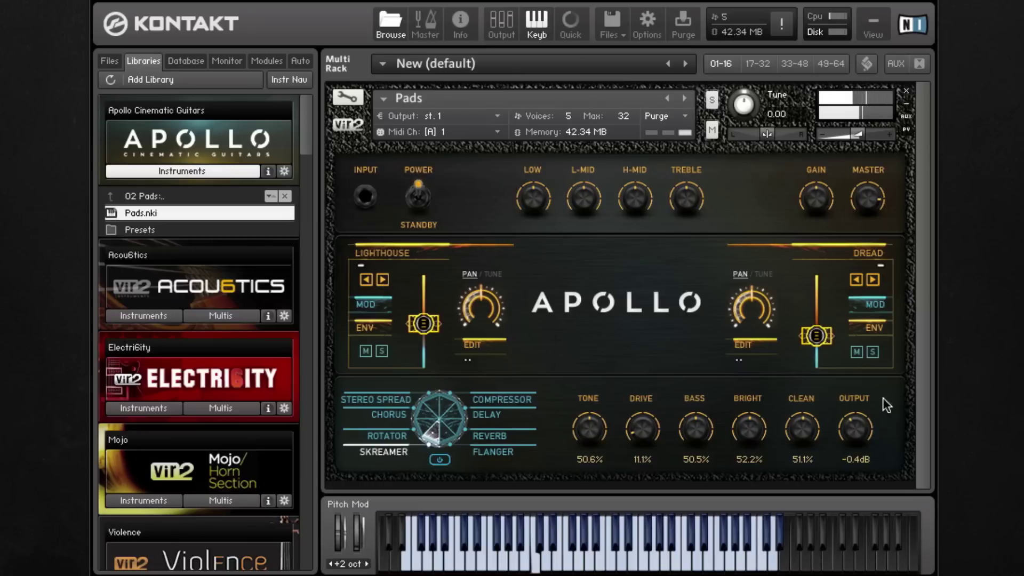
click(383, 281)
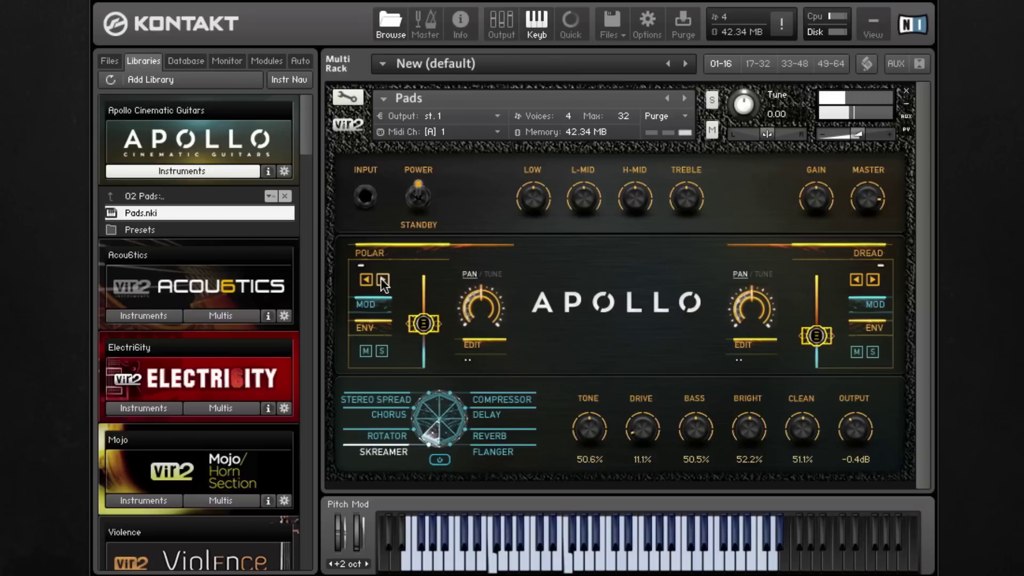
click(383, 280)
Step: Turn the Dread layer down near its minimum, raise the first layer slightly, and advance the first layer's sound through Silver to Simplicity
drag(816, 336, 816, 361)
drag(408, 319, 408, 316)
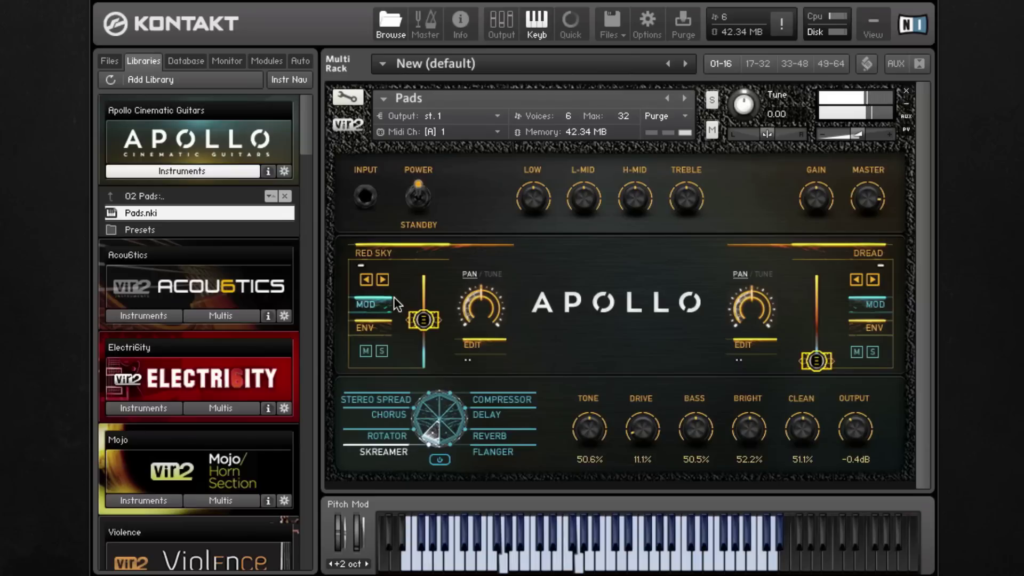
click(385, 279)
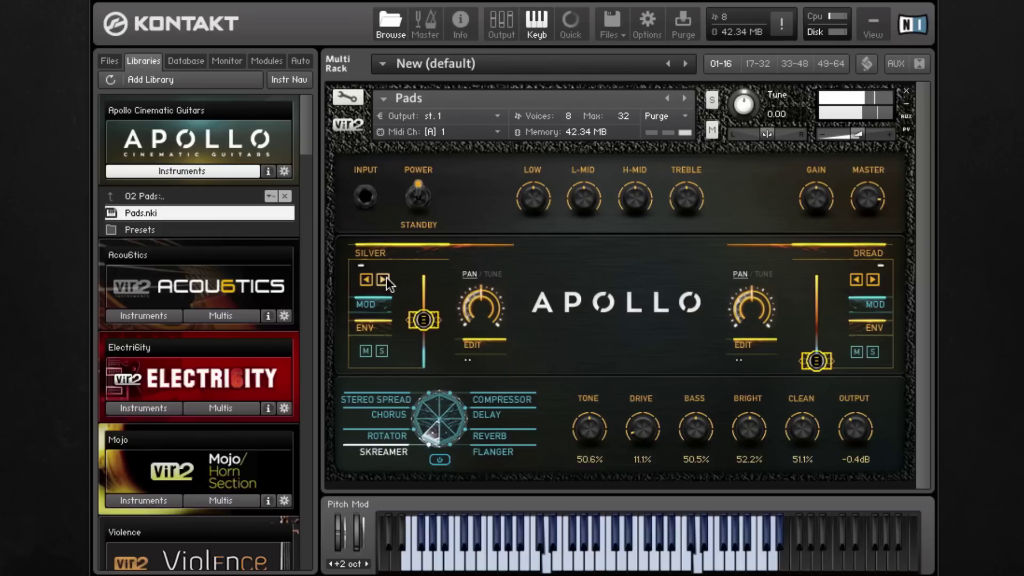
click(383, 280)
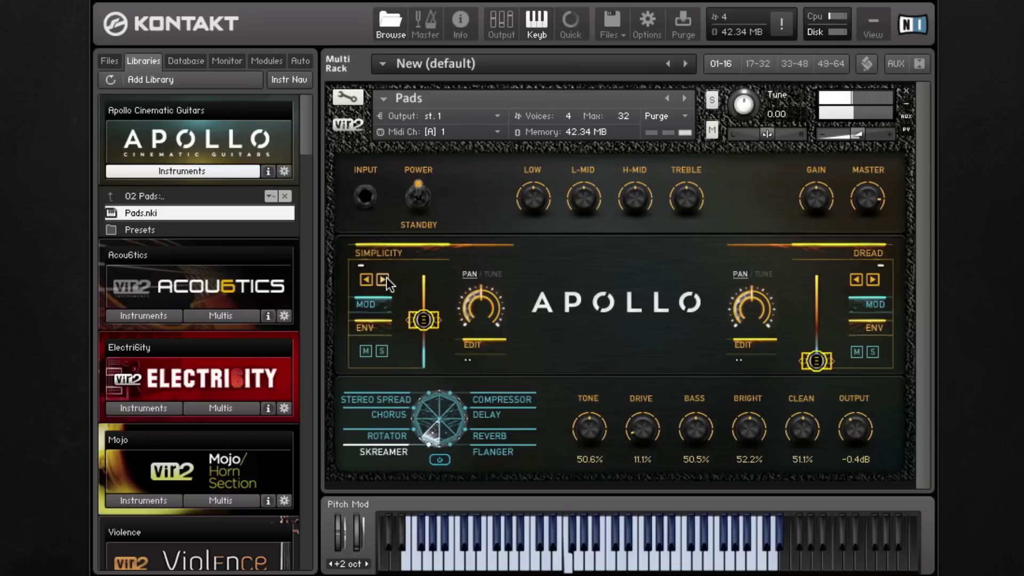
Step: Load Beehive from the 06 Tension folder into the first layer and advance to the Breath sound
click(420, 258)
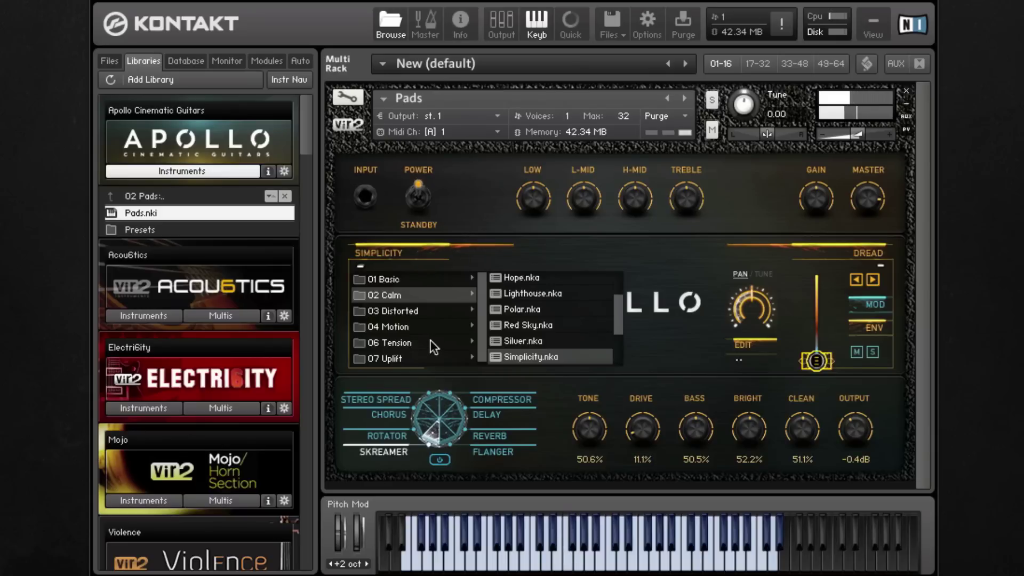
click(430, 340)
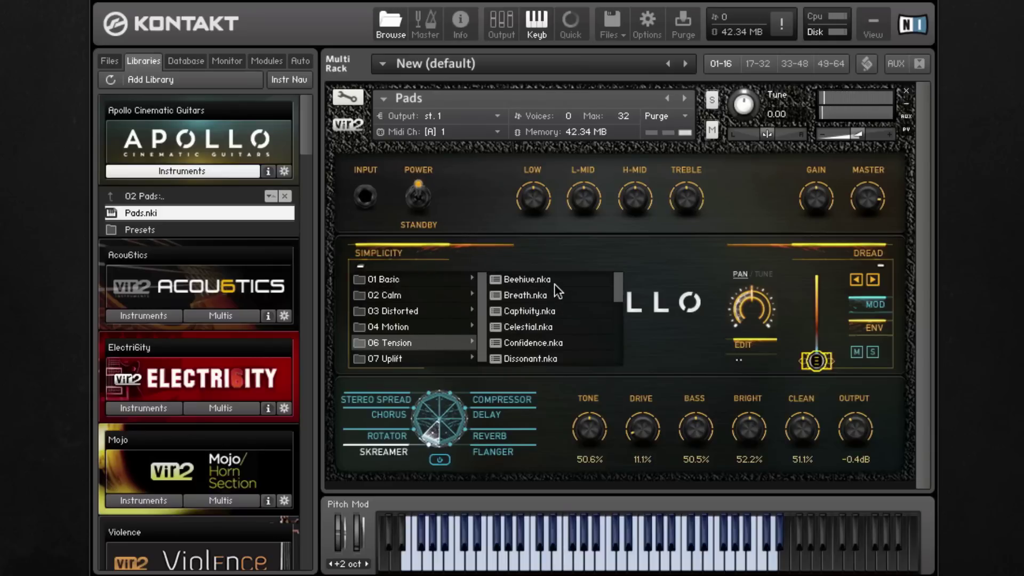
click(555, 284)
click(427, 255)
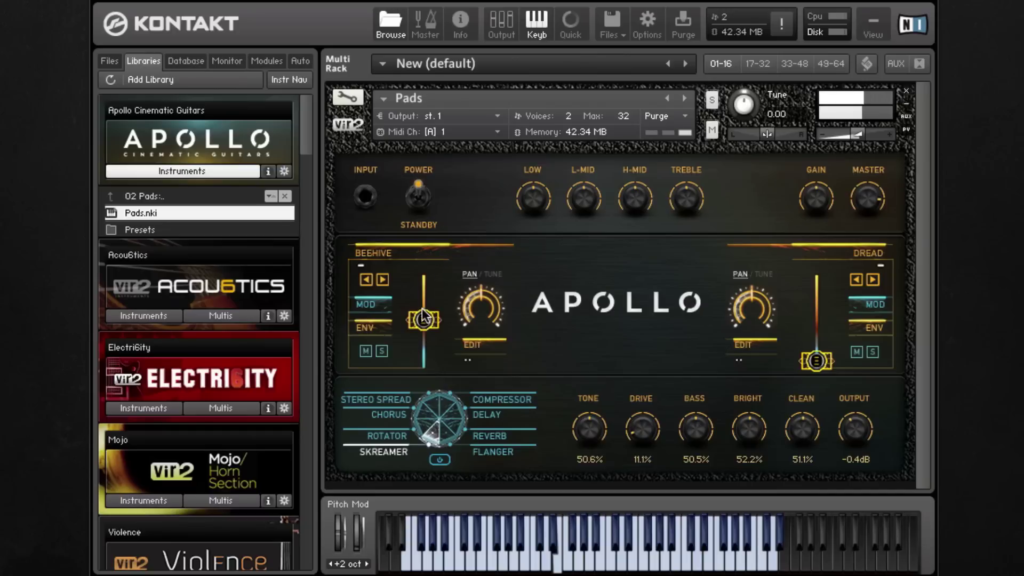
click(383, 280)
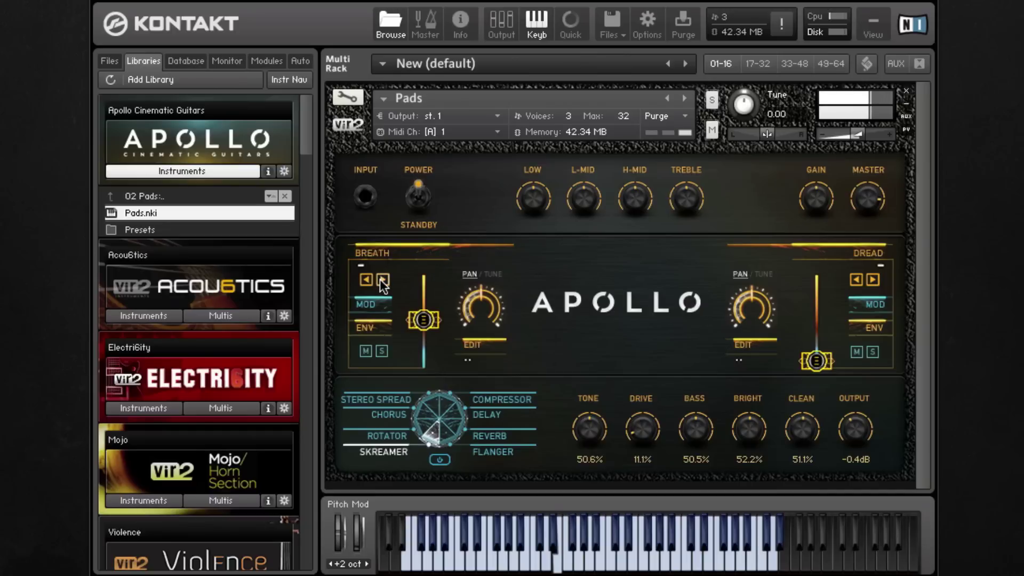
Step: Toggle the Breath layer's modulation on and off for comparison, leaving it on
click(384, 302)
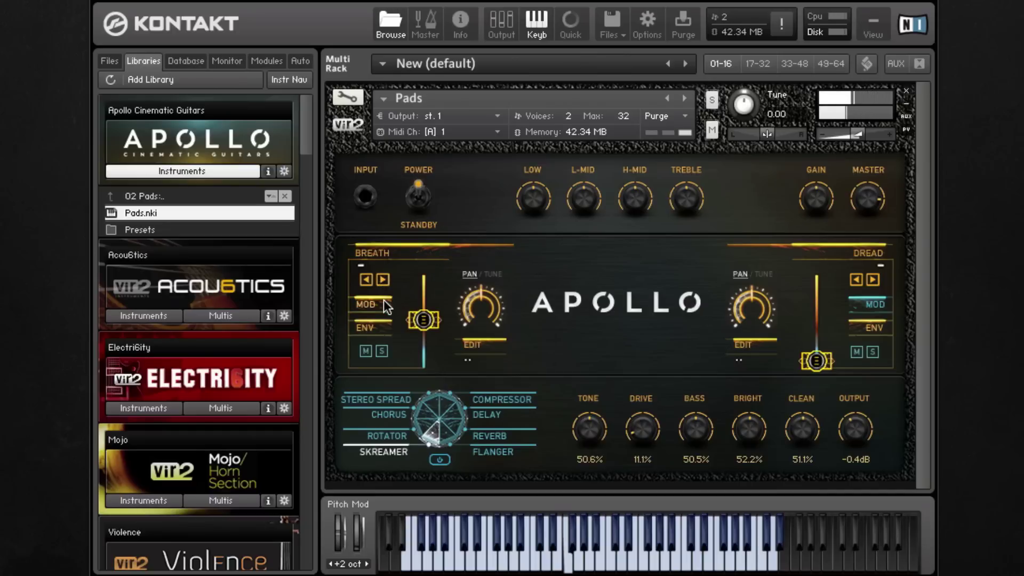
click(384, 301)
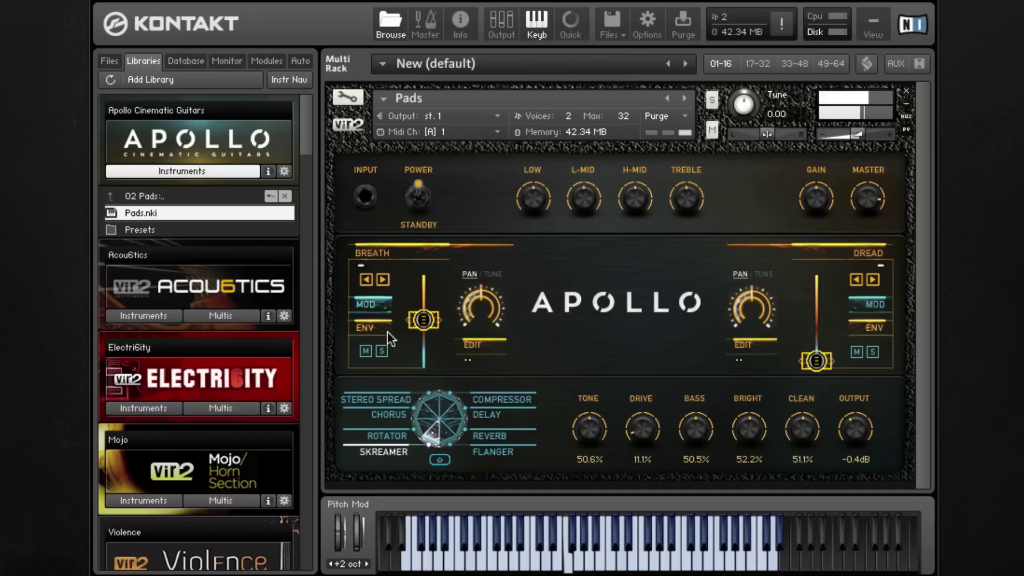
click(369, 304)
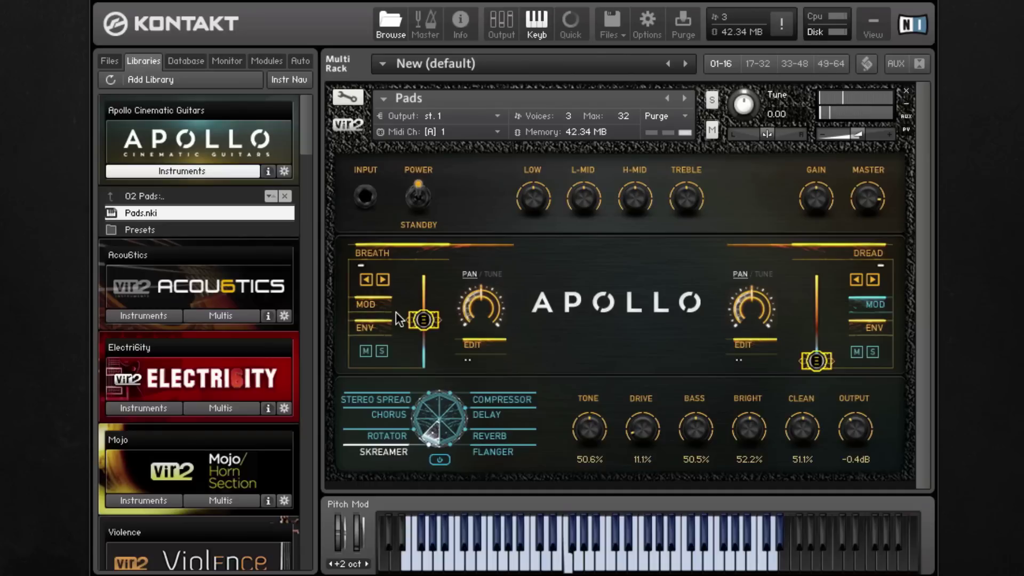
Step: Advance the first layer's tension sound through Celestial and Confidence to Dissonant
click(382, 278)
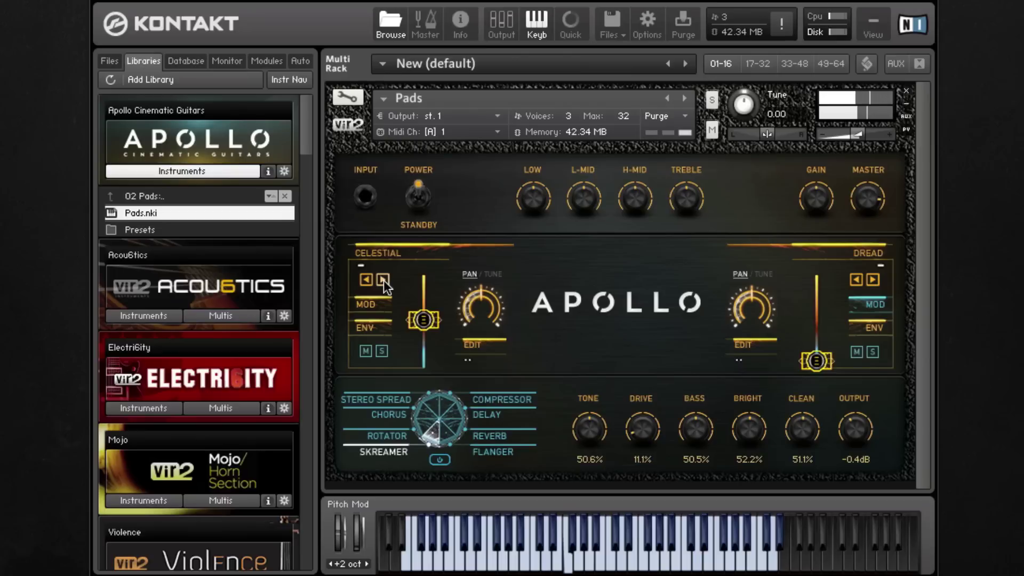
click(383, 280)
click(383, 280)
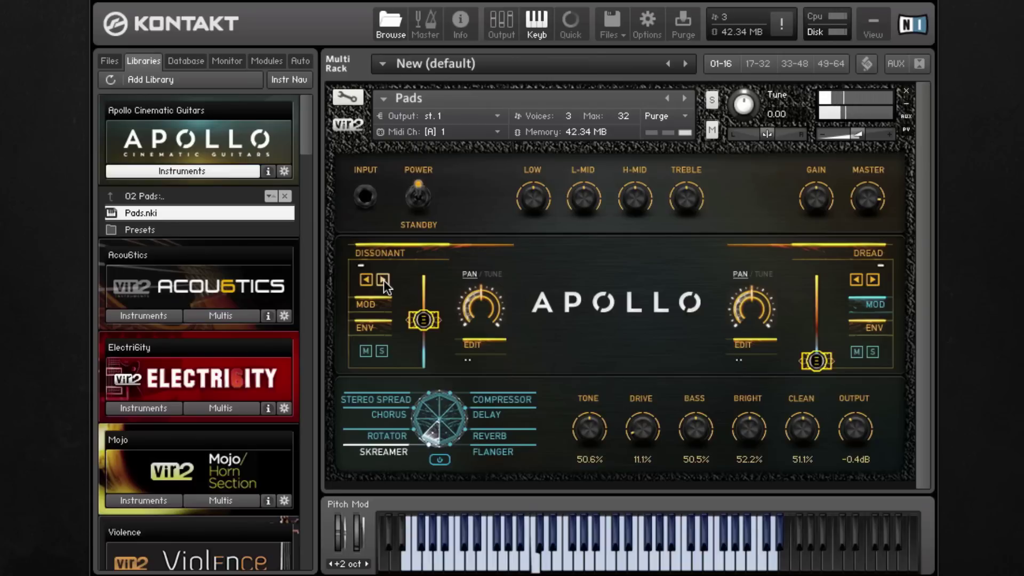
Step: Load Hope from the 02 Calm folder into the first layer, and replace it with Glimmer
click(412, 255)
click(446, 295)
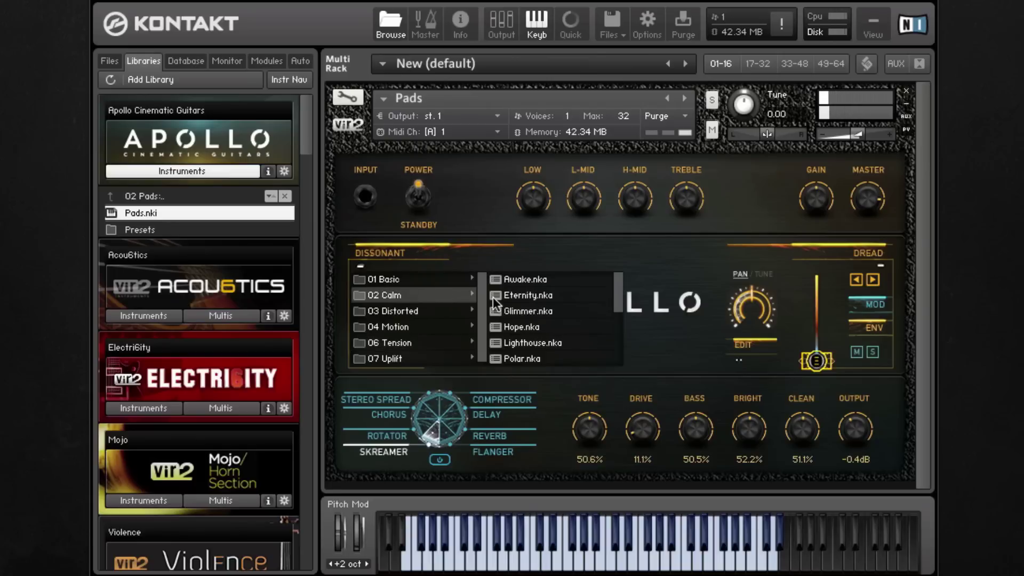
click(555, 326)
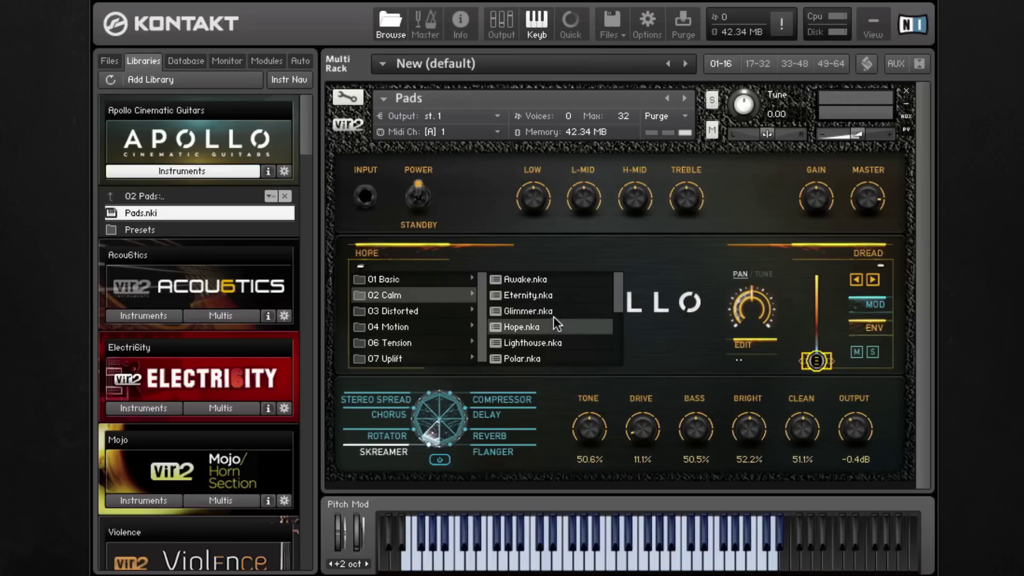
click(531, 311)
click(408, 244)
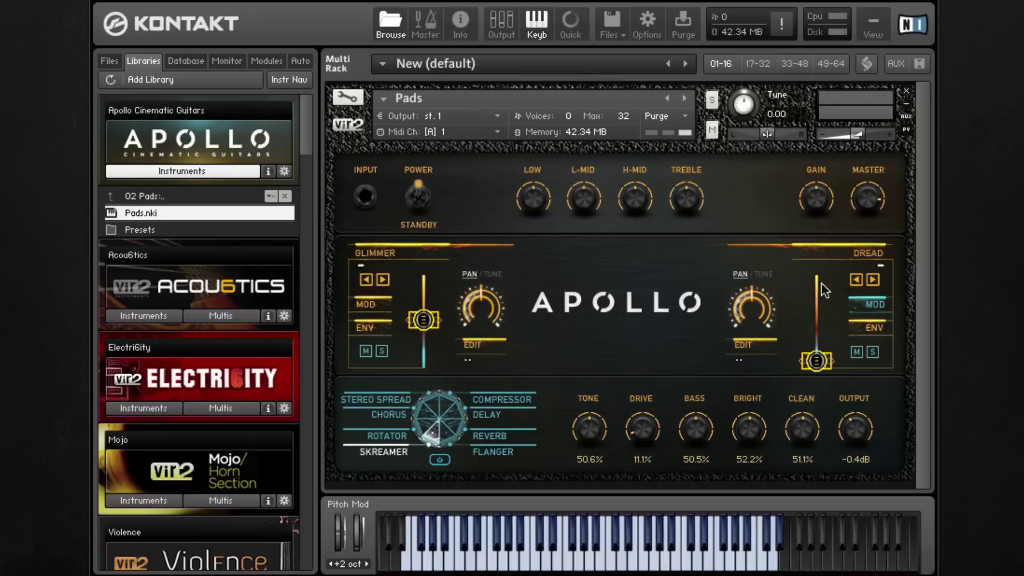
Step: Load Lighthouse from the 02 Calm folder into the second layer in place of Dread
click(836, 254)
click(812, 341)
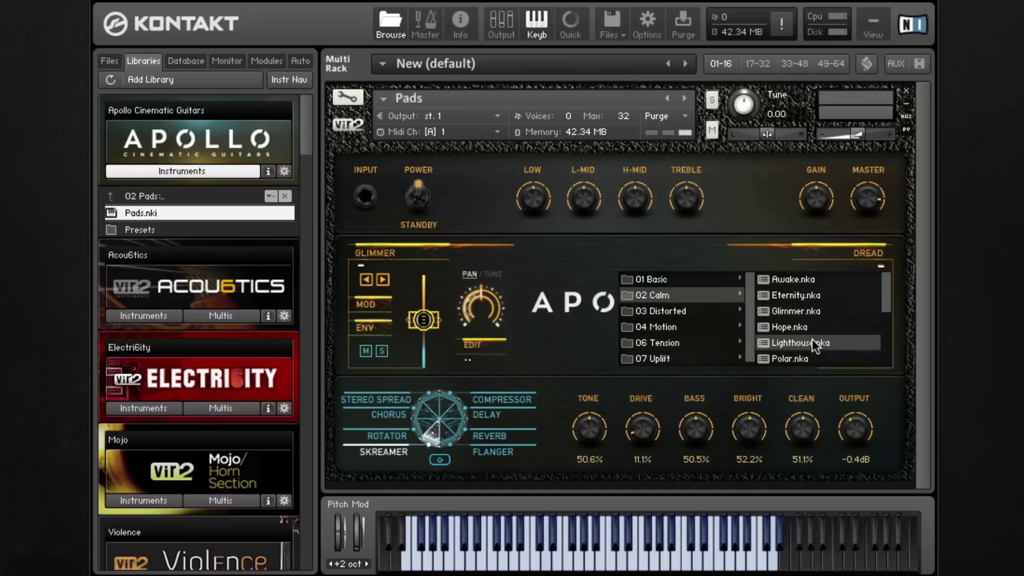
click(852, 255)
Step: Raise the Lighthouse layer's volume to about mid-level, turn off Glimmer's modulation, and lower Glimmer's volume slightly
drag(816, 361, 830, 312)
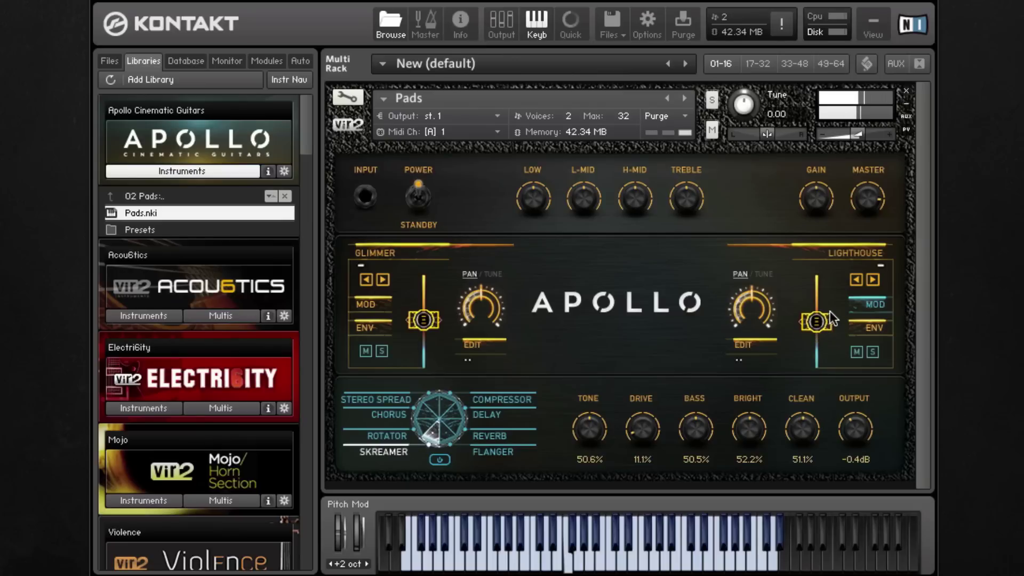
click(379, 297)
drag(425, 325, 427, 331)
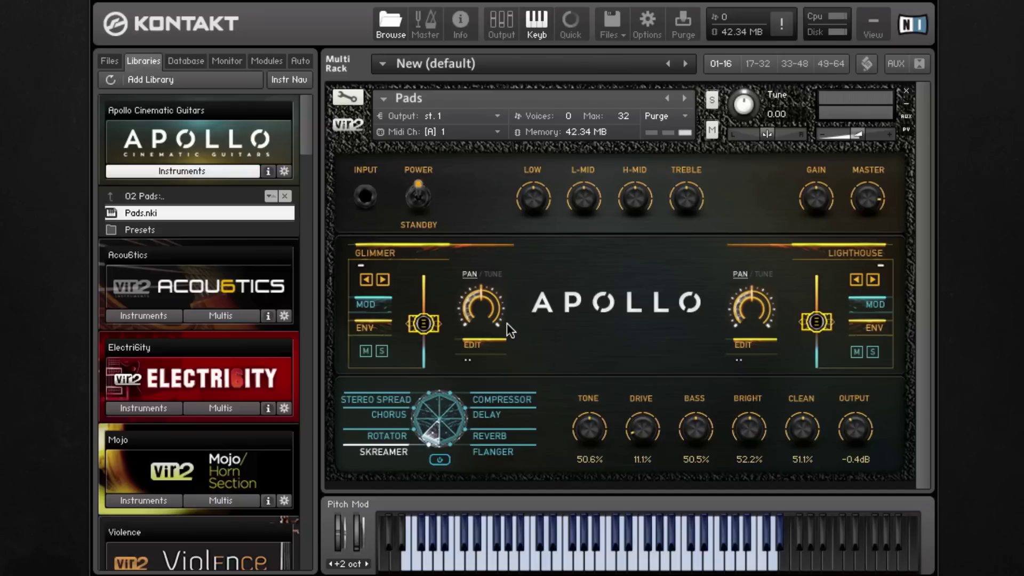
Step: Load Caves from the 07 Uplift folder into the first layer in place of Glimmer, and lower its volume slightly
click(430, 254)
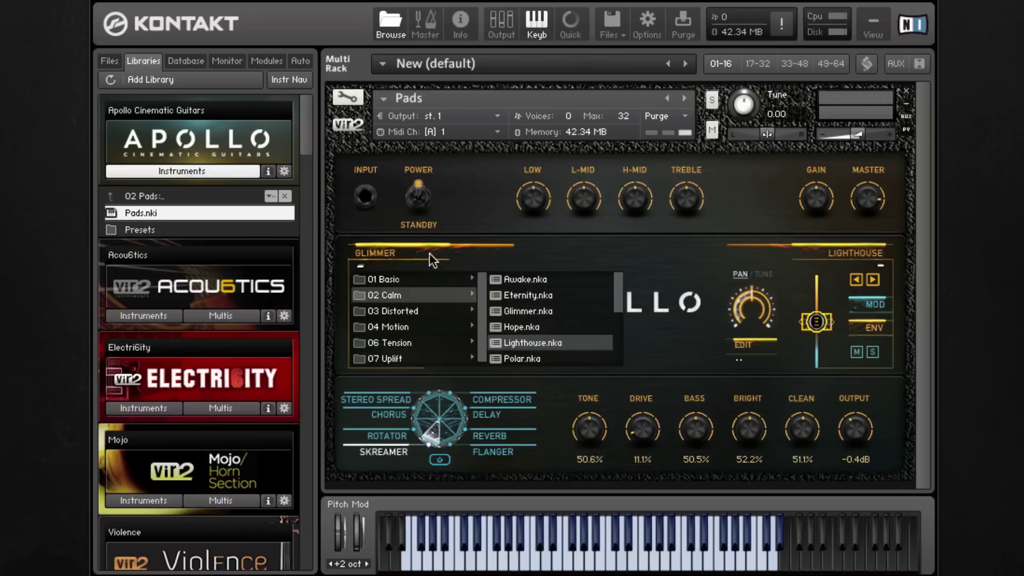
click(418, 352)
click(524, 311)
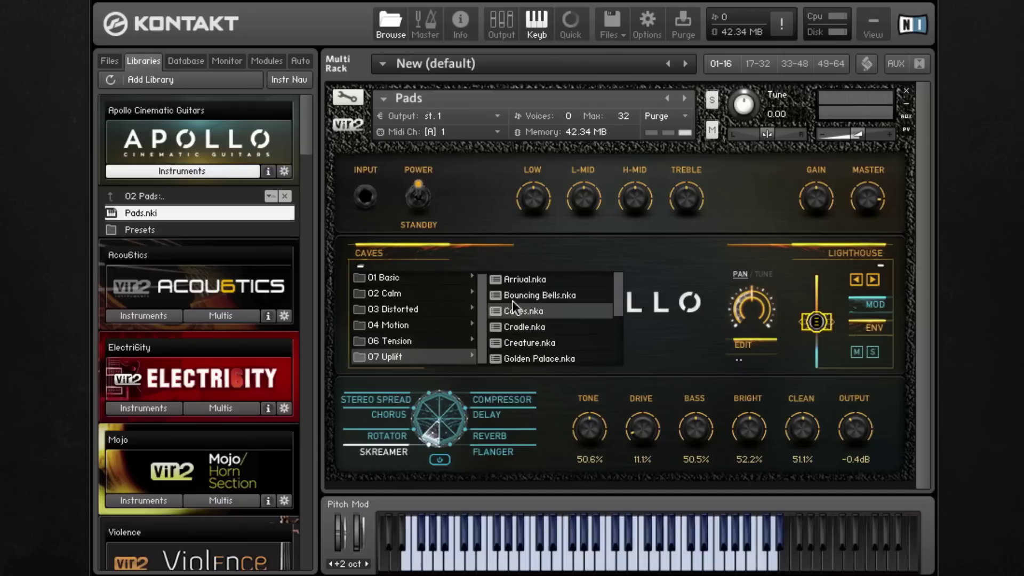
click(426, 253)
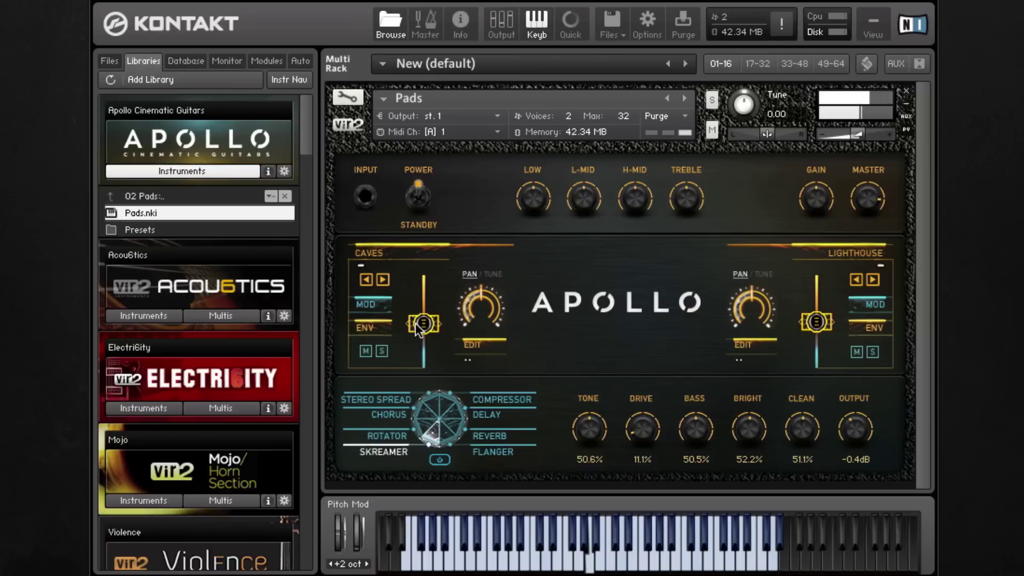
drag(418, 330, 417, 332)
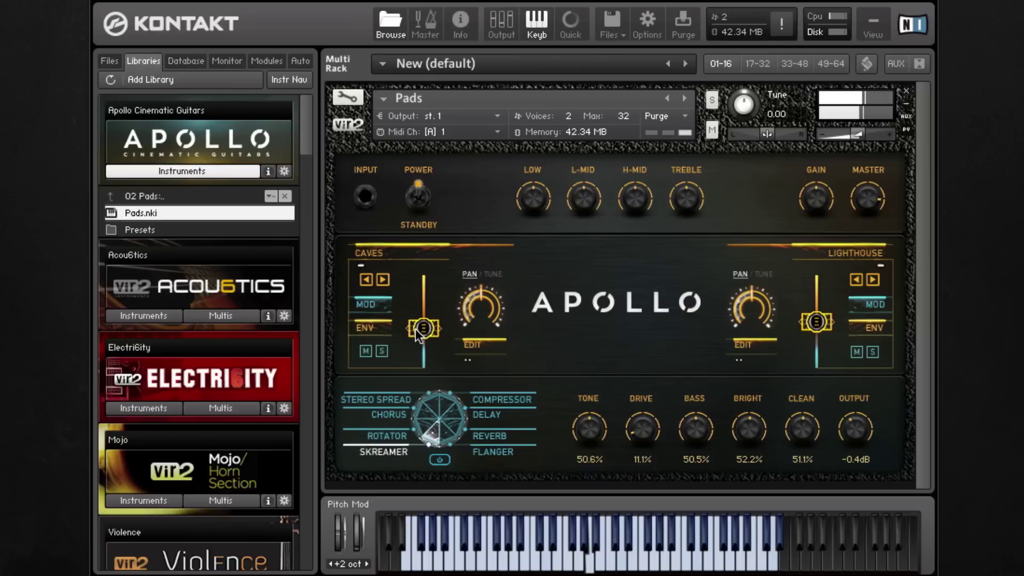
click(435, 257)
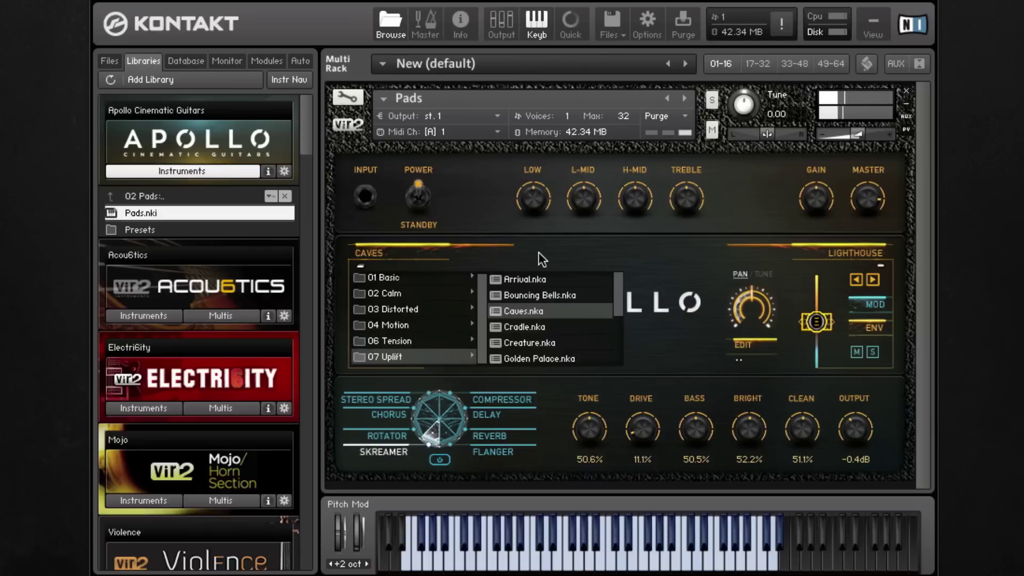
click(416, 250)
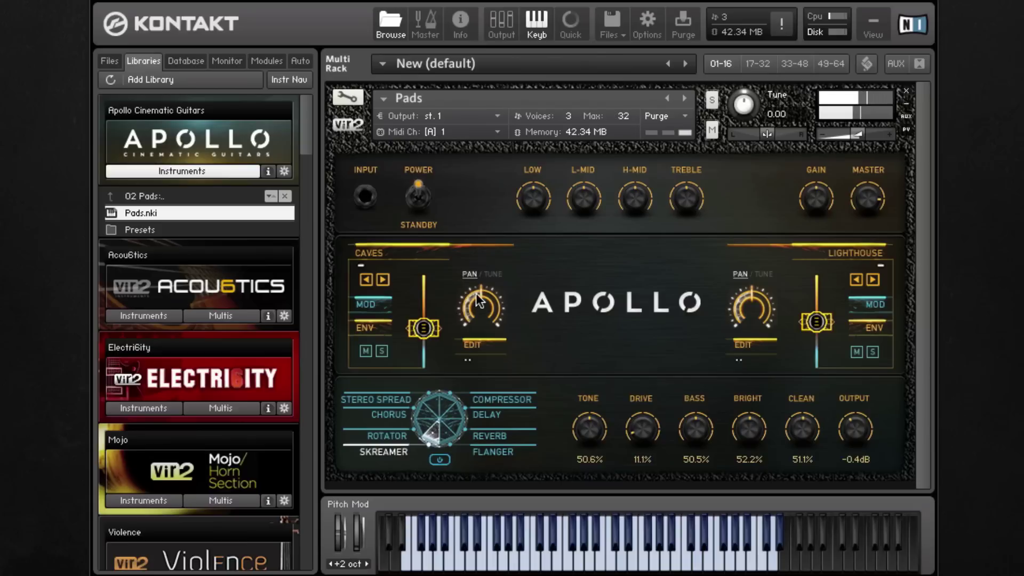
Step: Turn the Caves layer's tuning fully down and the Lighthouse layer's fully up, lowering Caves' volume and raising Lighthouse's slightly
drag(479, 270, 476, 334)
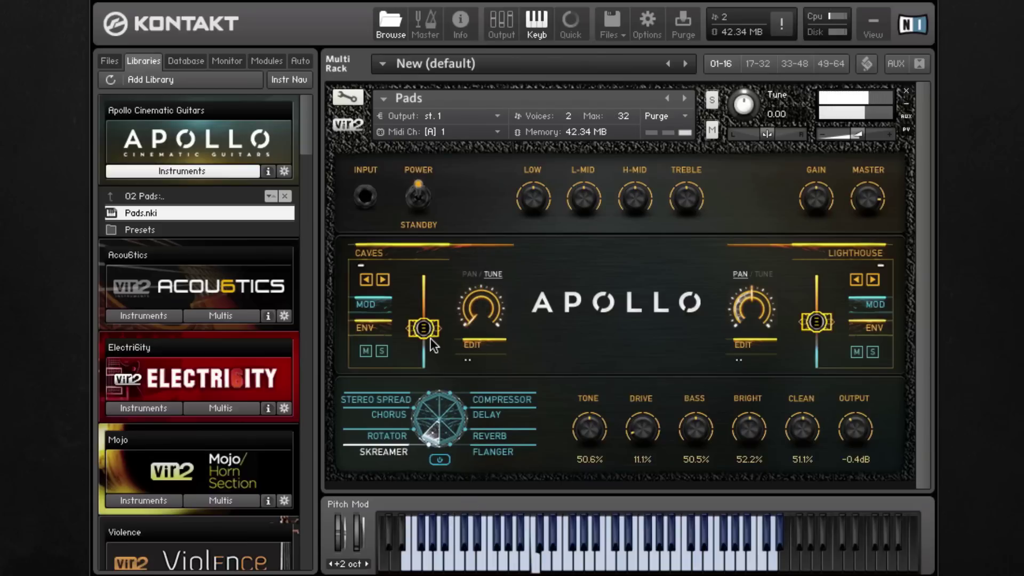
drag(816, 321, 818, 319)
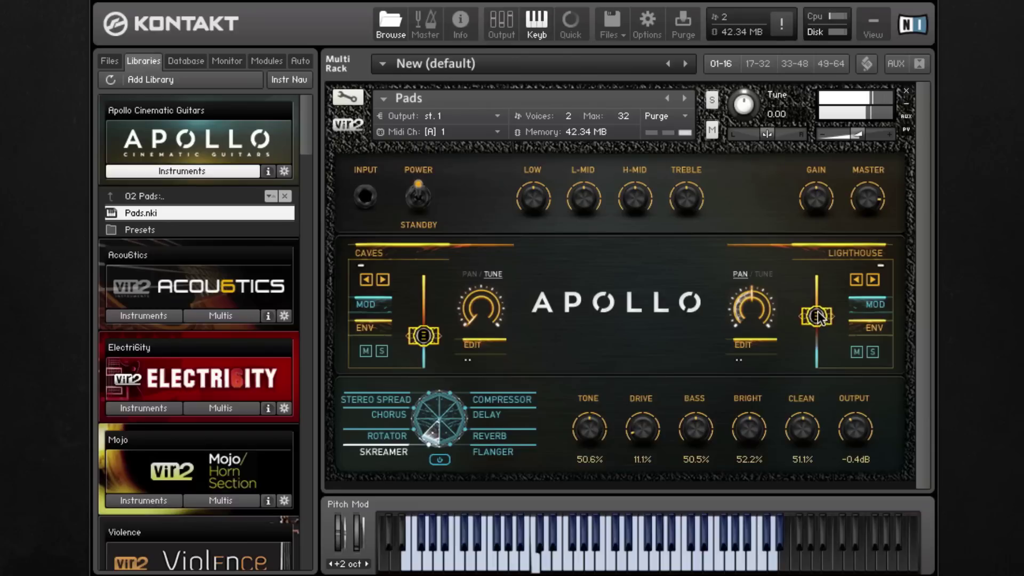
click(764, 277)
drag(753, 305, 755, 283)
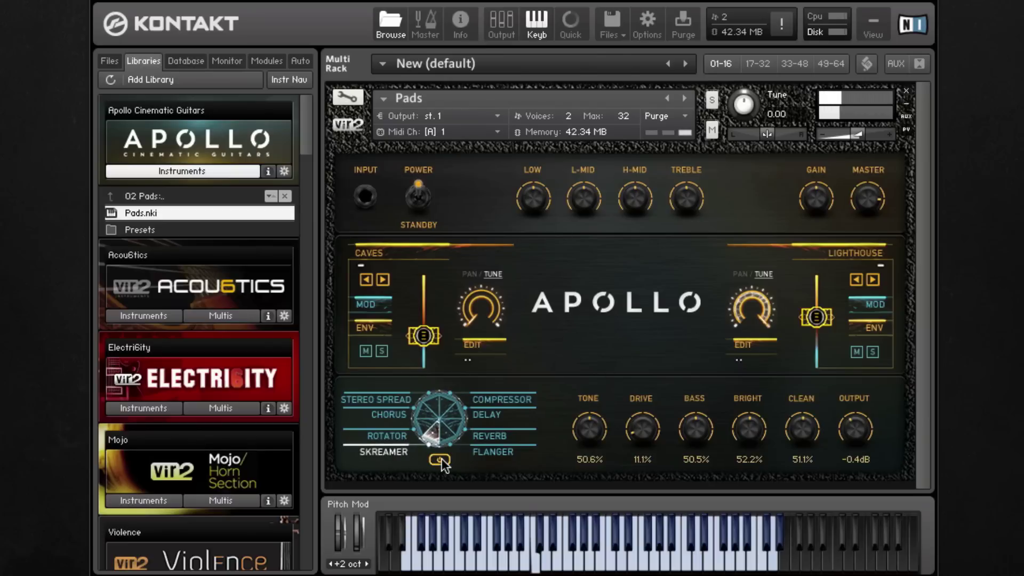
Step: Switch on the Skreamer and Delay effects, and enable the Reverb with the Galaxy Vox impulse response
click(489, 417)
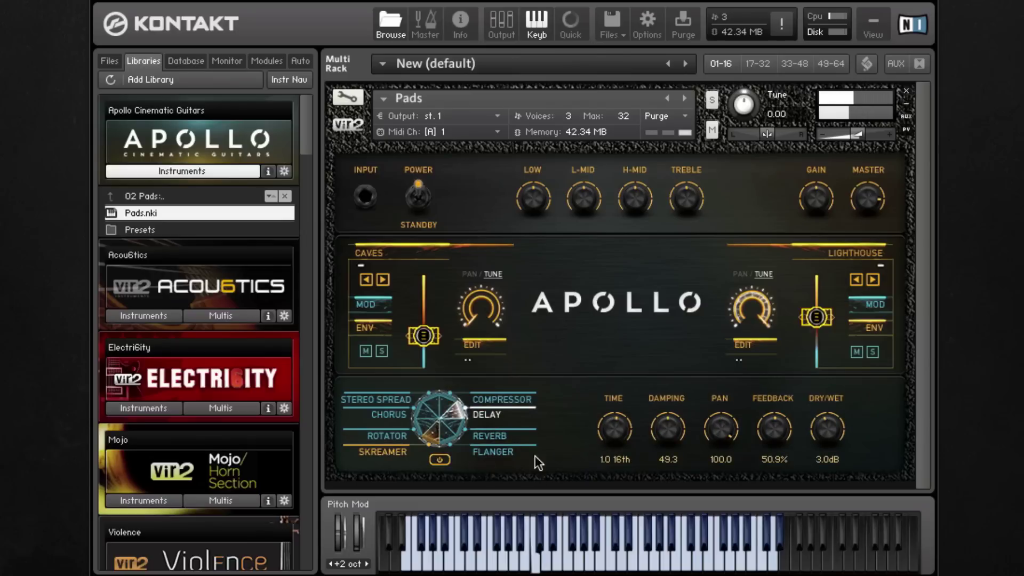
click(504, 434)
click(590, 419)
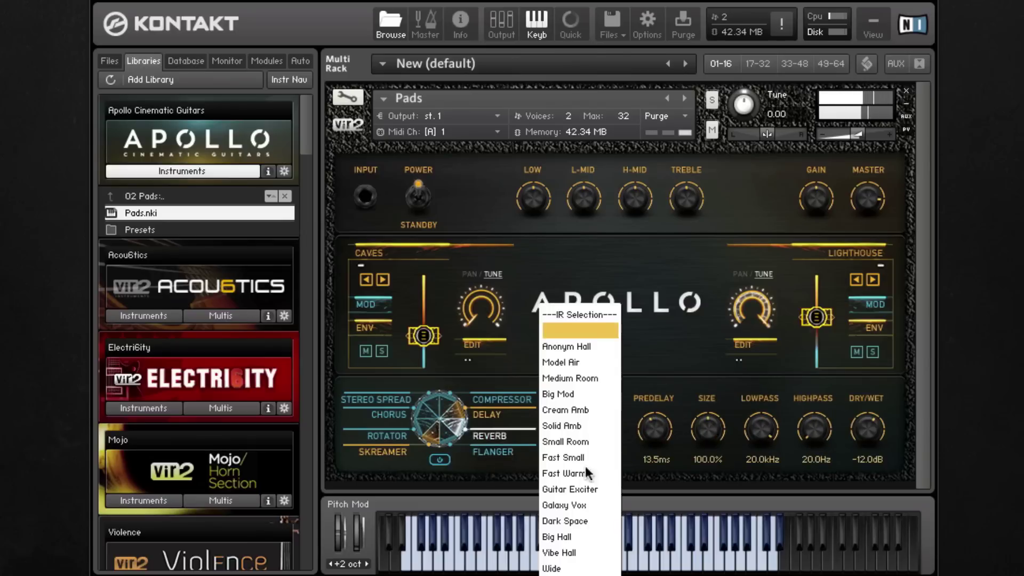
click(599, 506)
click(443, 461)
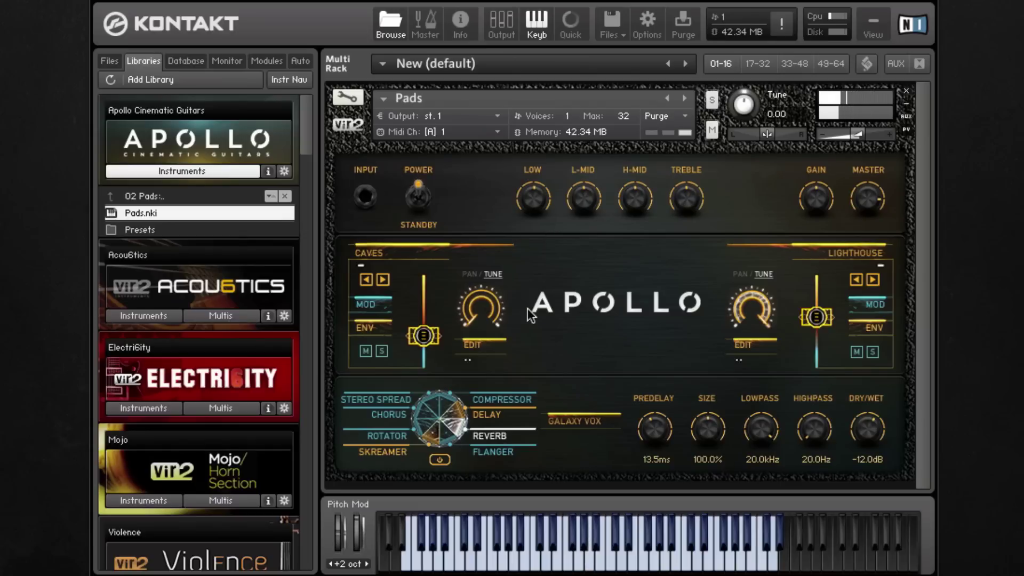
Step: Load the Blue Sea preset from the Calm folder of the Pads presets
double_click(147, 225)
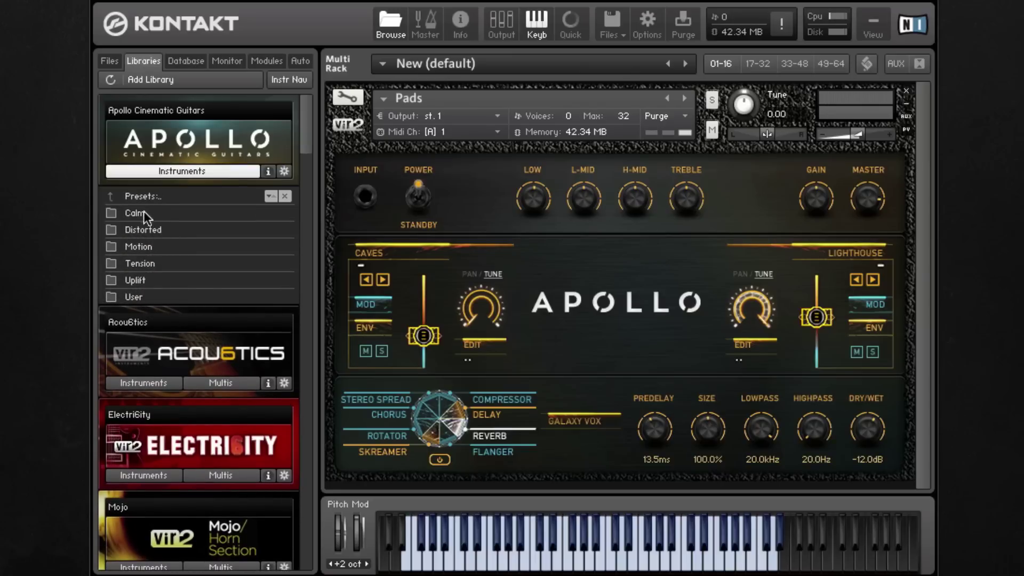
click(433, 255)
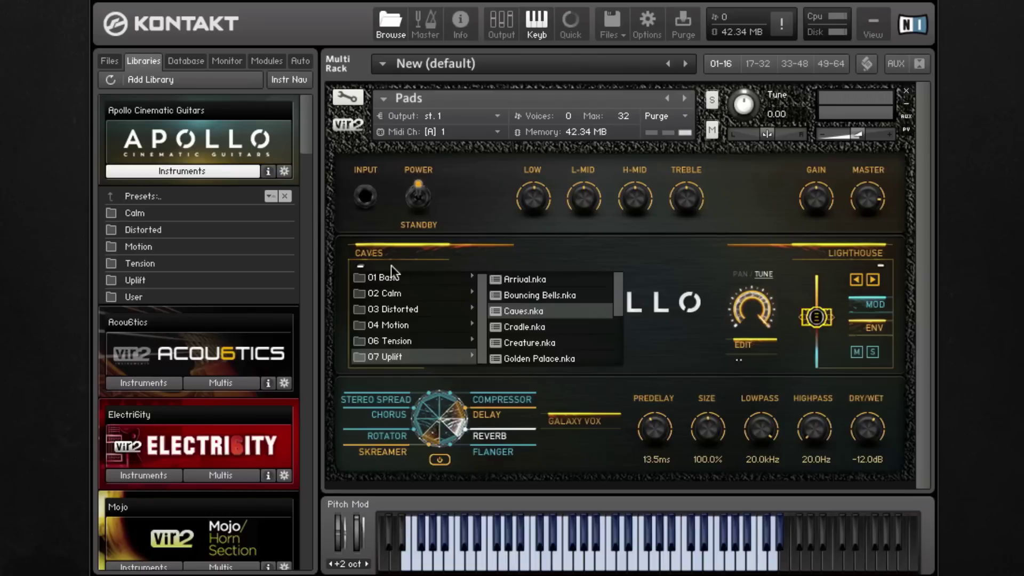
click(401, 245)
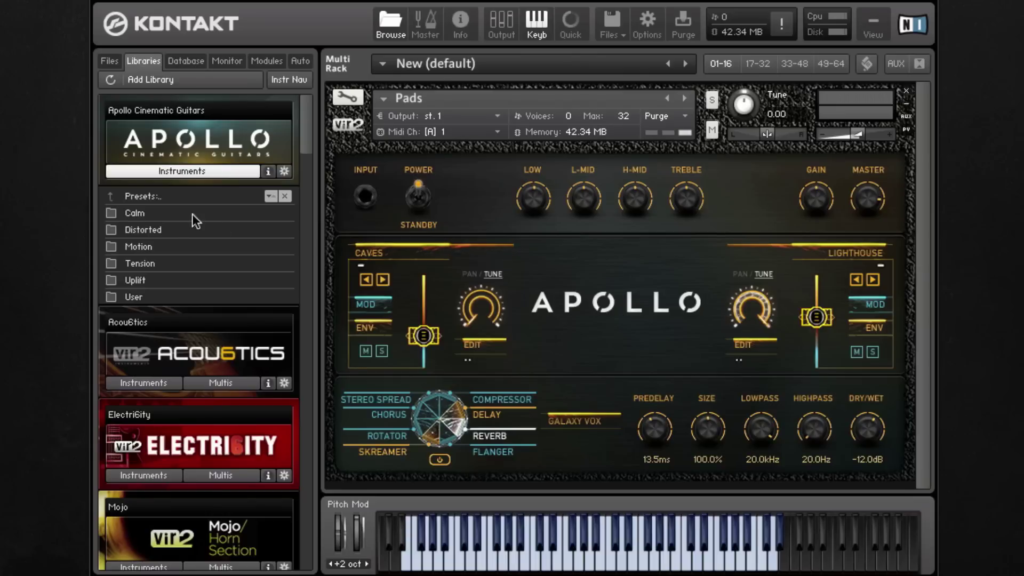
double_click(155, 215)
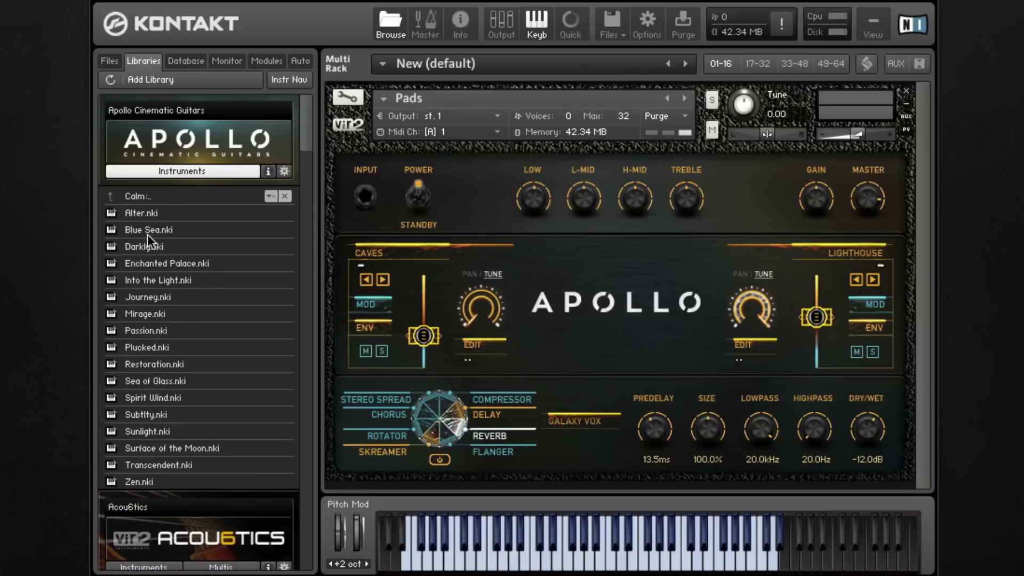
double_click(182, 231)
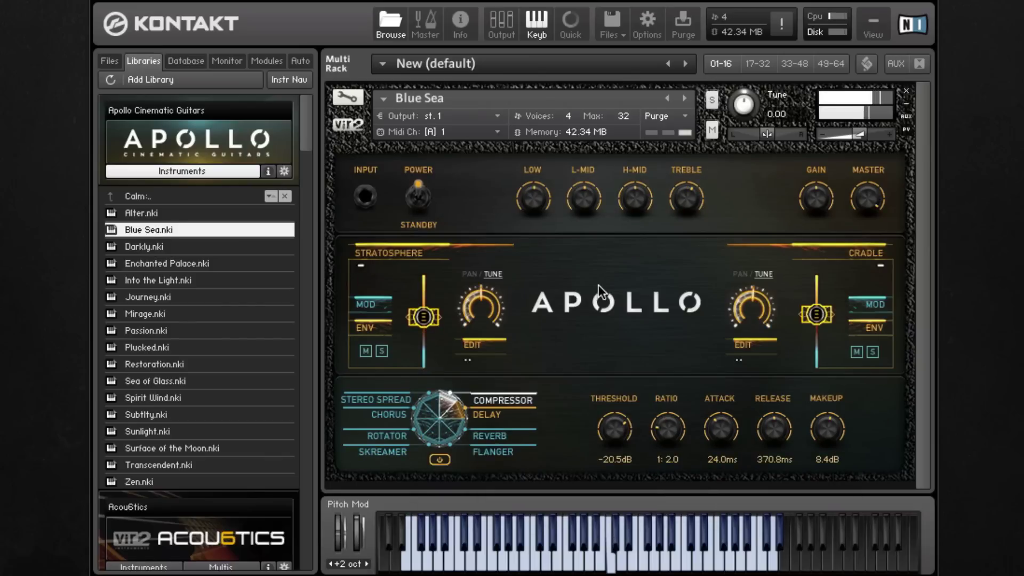
Step: Try the Calm presets Darkly, Plucked and Spirit Wind one after another in place of Blue Sea
click(686, 98)
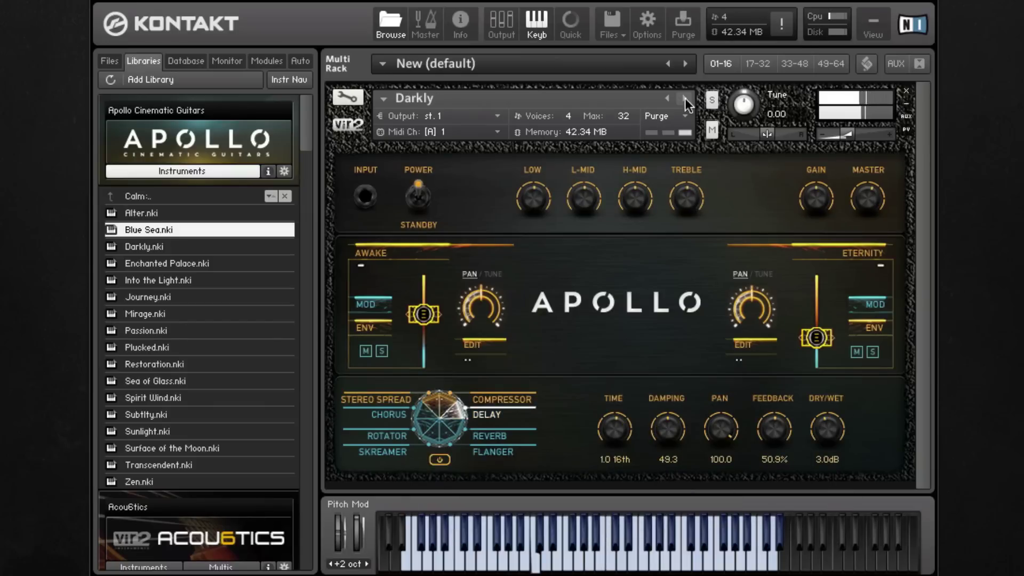
drag(156, 345, 537, 292)
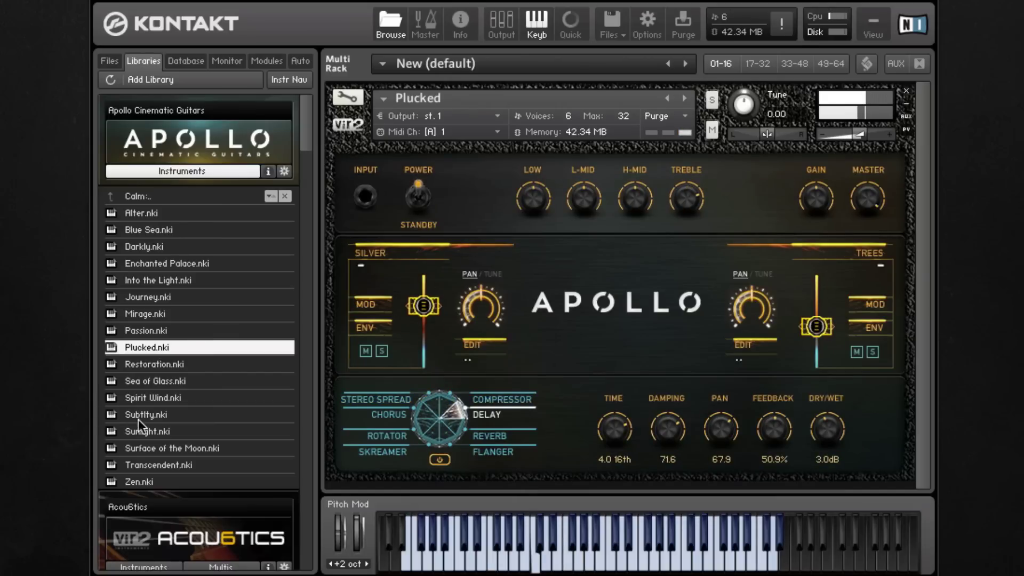
drag(249, 396, 483, 363)
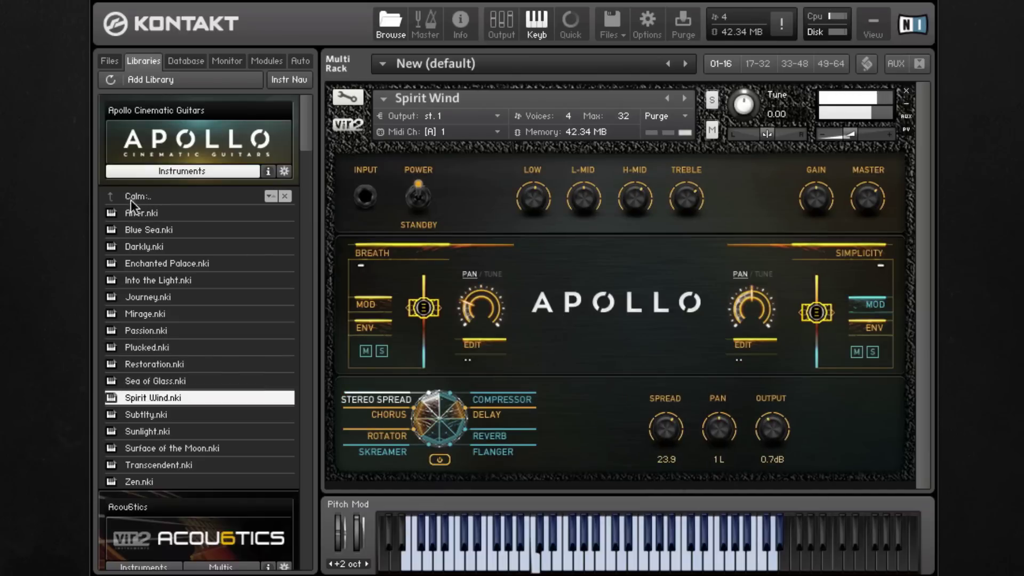
Step: Leave the Calm presets and load Buzzkill from the Distorted preset folder
click(110, 195)
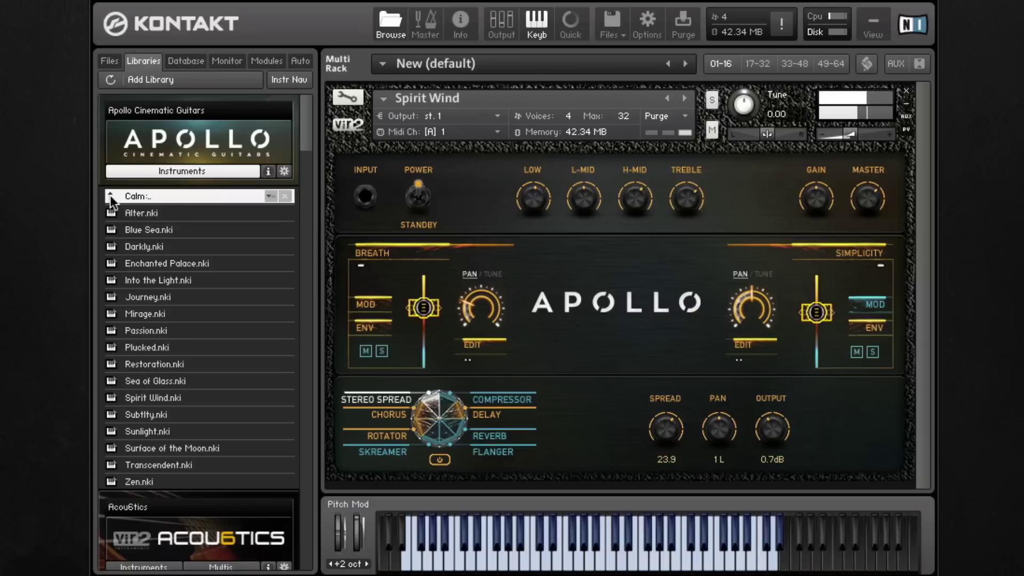
click(397, 257)
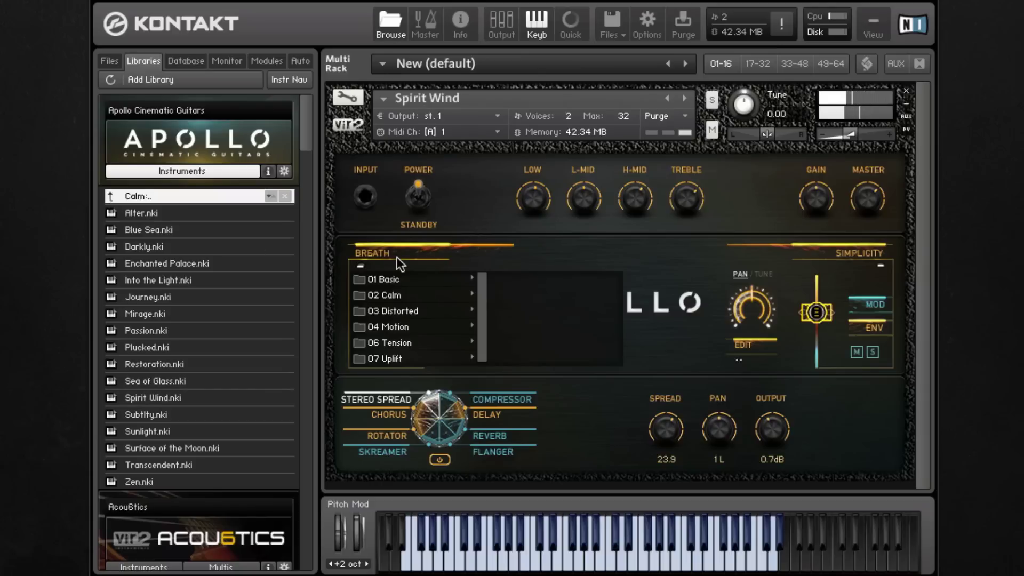
click(360, 243)
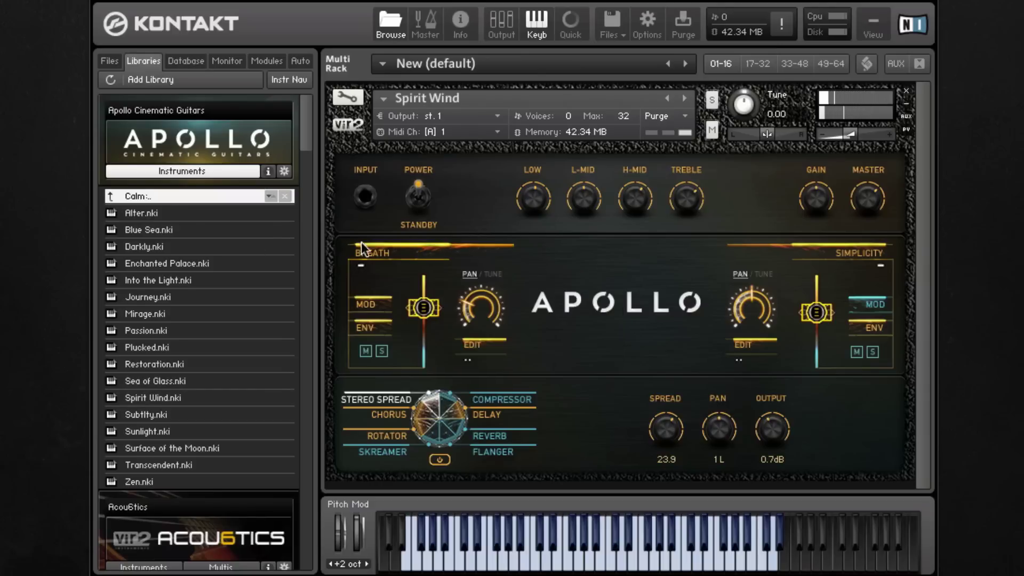
click(110, 196)
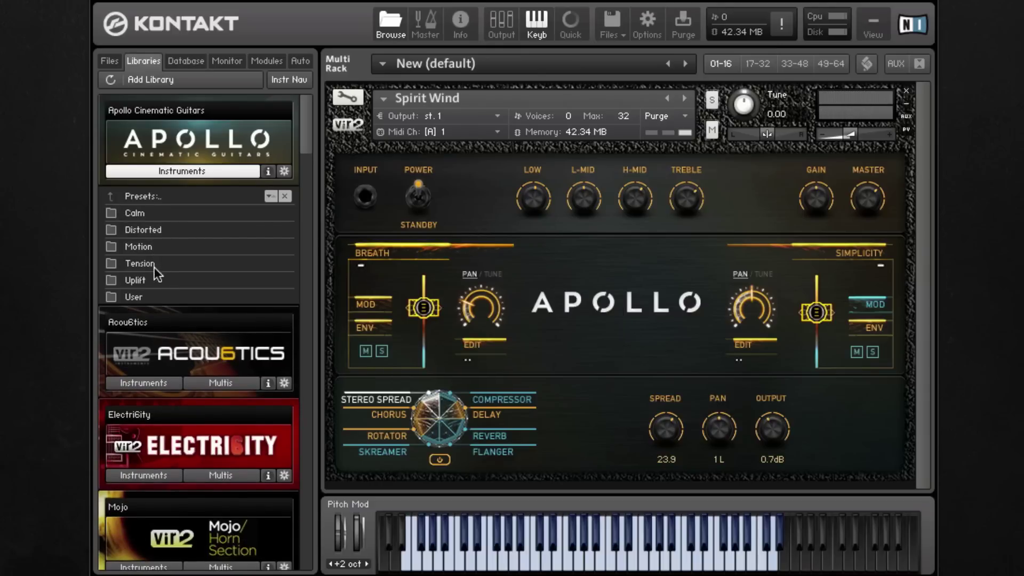
click(152, 229)
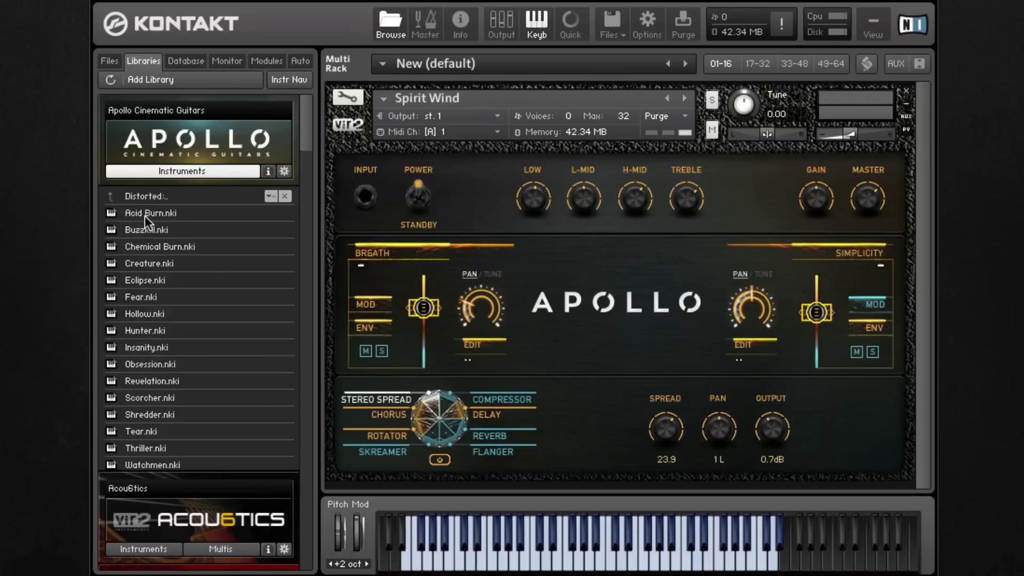
double_click(146, 230)
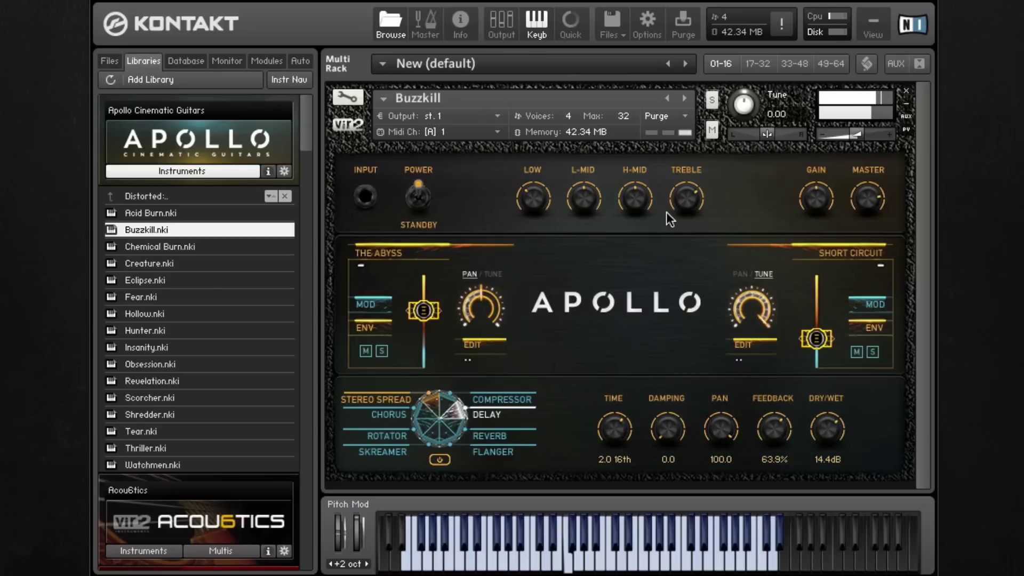
Step: Try the Distorted presets Chemical Burn, Creature and Tear one after another in place of Buzzkill
click(684, 98)
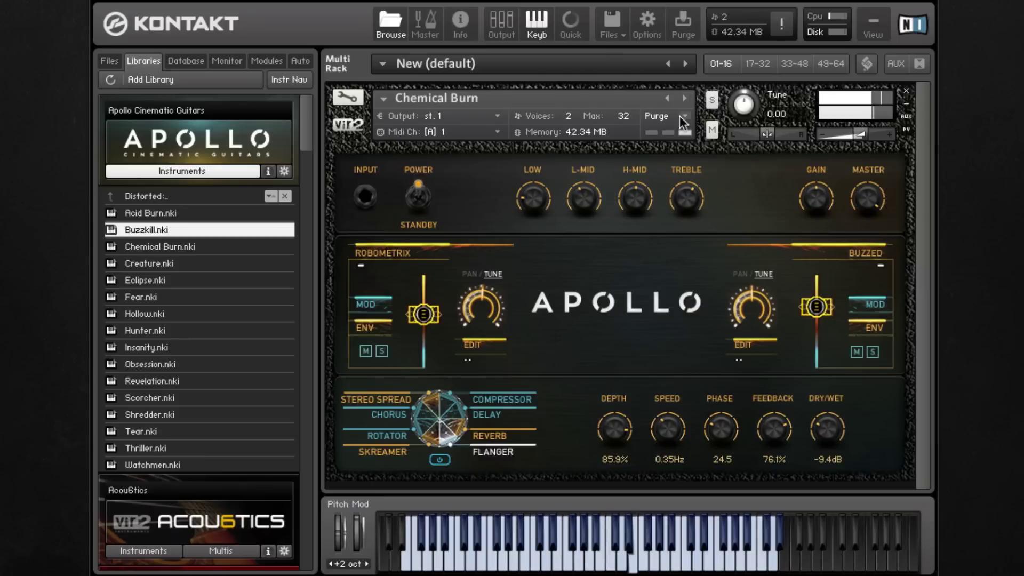
click(153, 245)
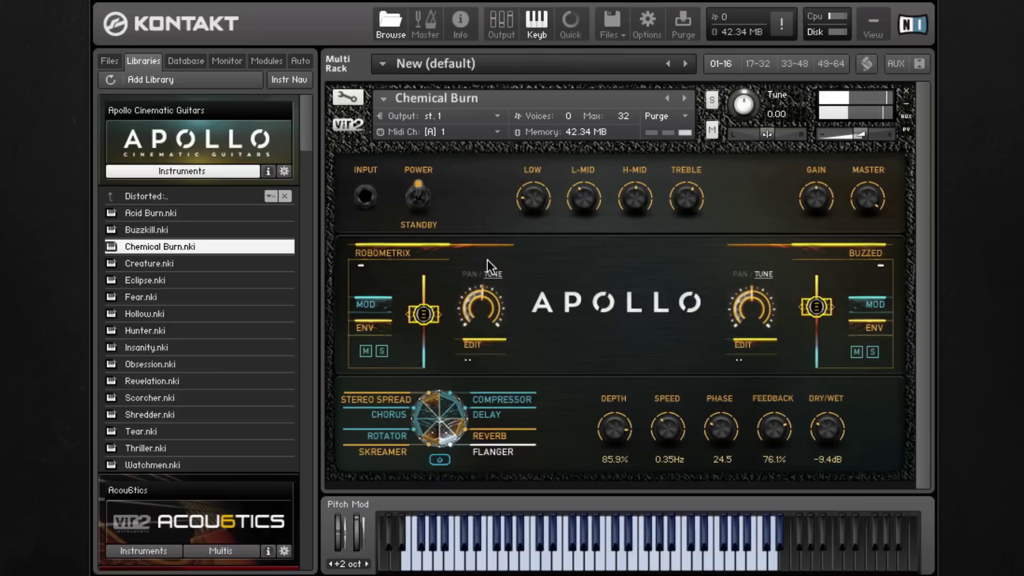
click(150, 262)
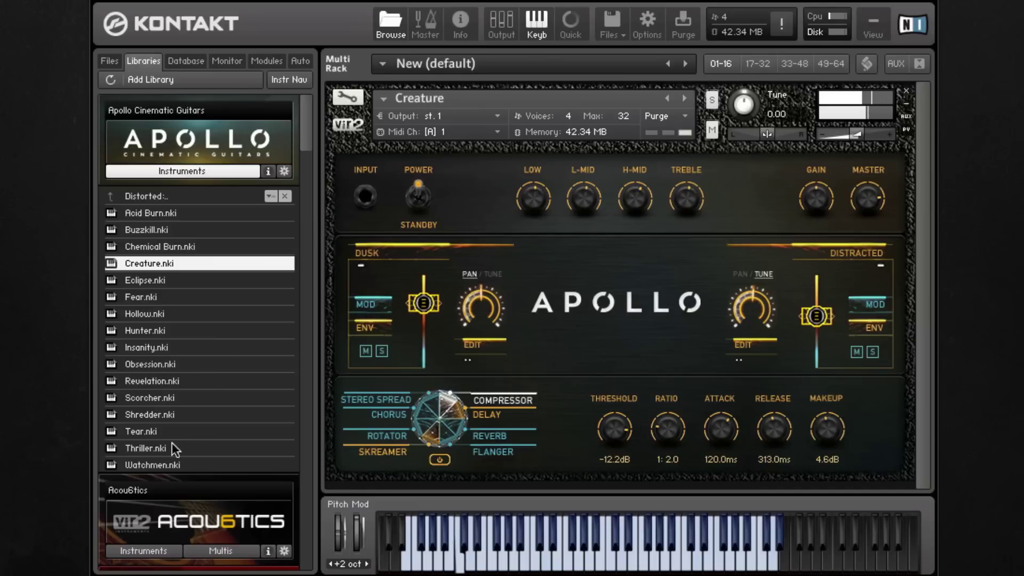
double_click(136, 431)
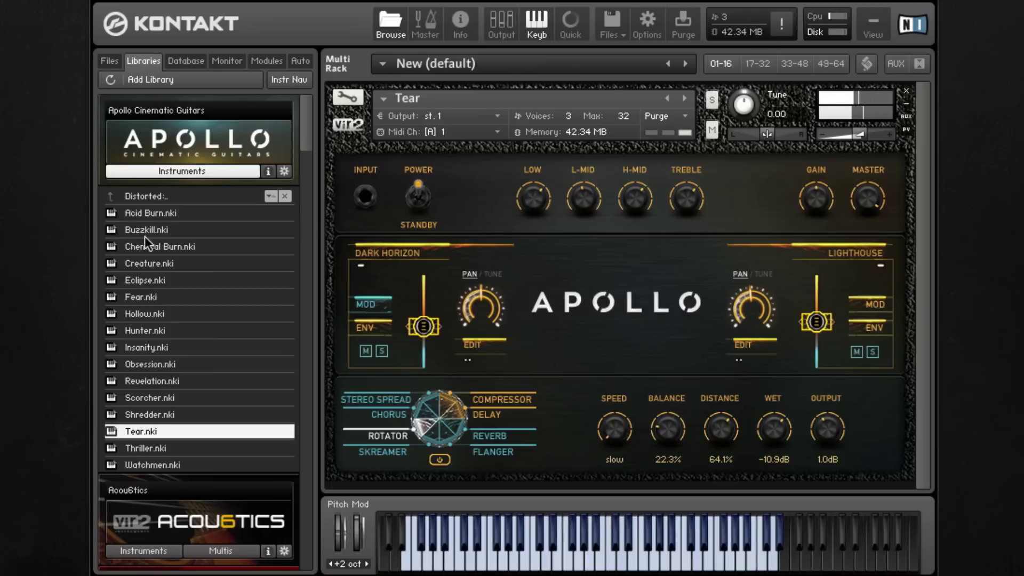
Step: Load Starburst from the Uplift preset folder, replace it with Heaven, and return to the list of preset folders
click(117, 196)
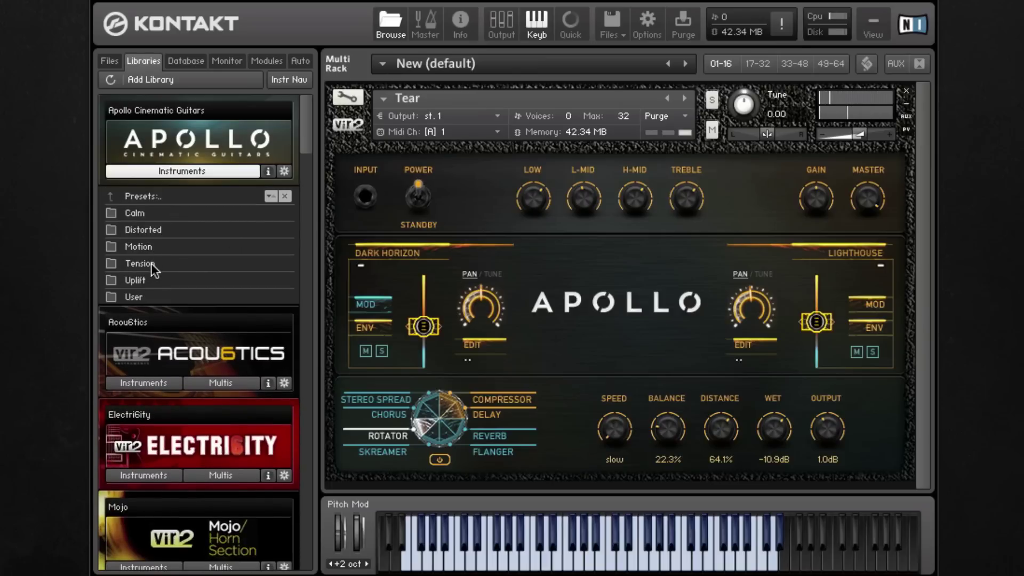
click(145, 279)
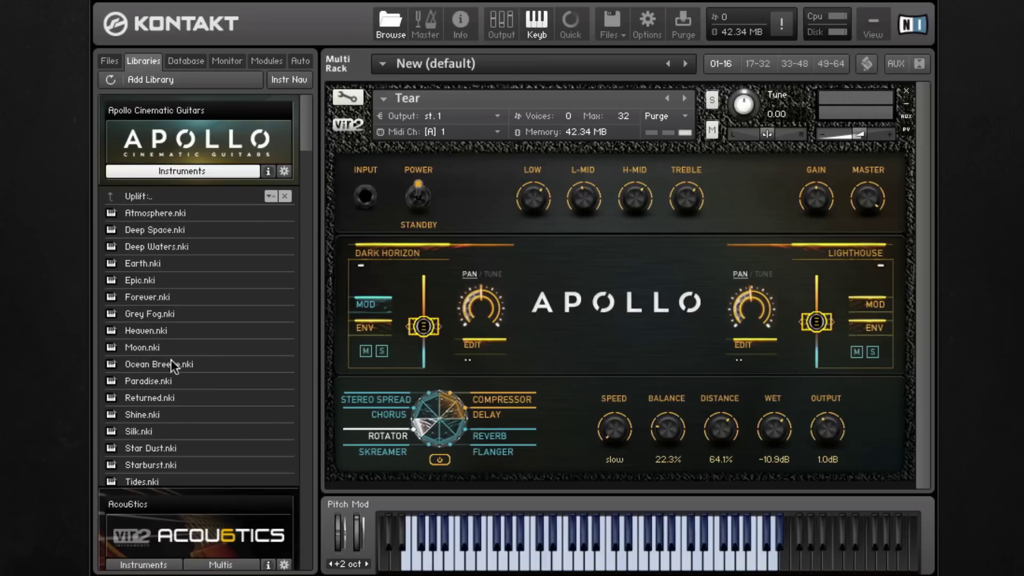
drag(148, 465, 454, 408)
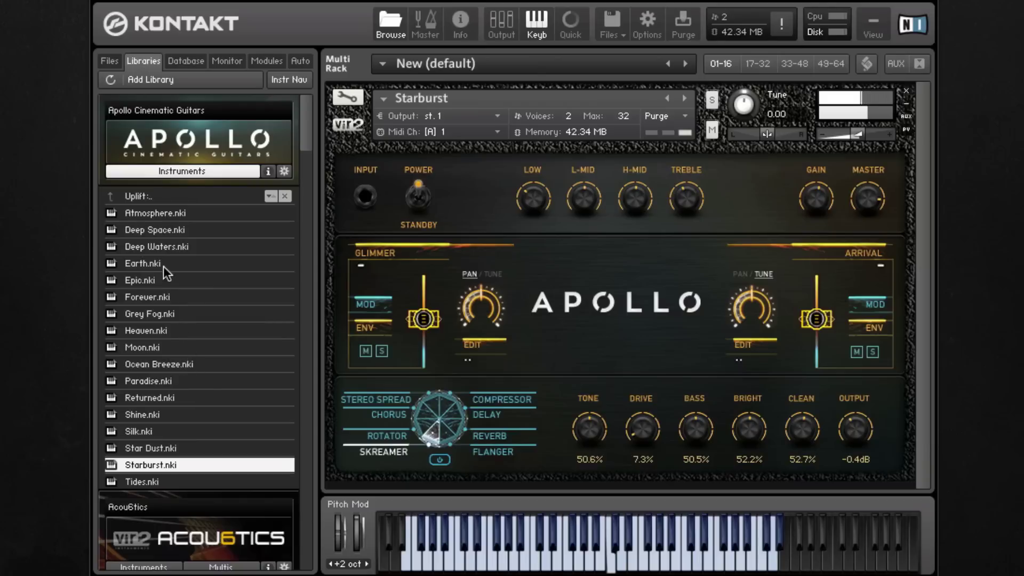
drag(143, 328, 523, 331)
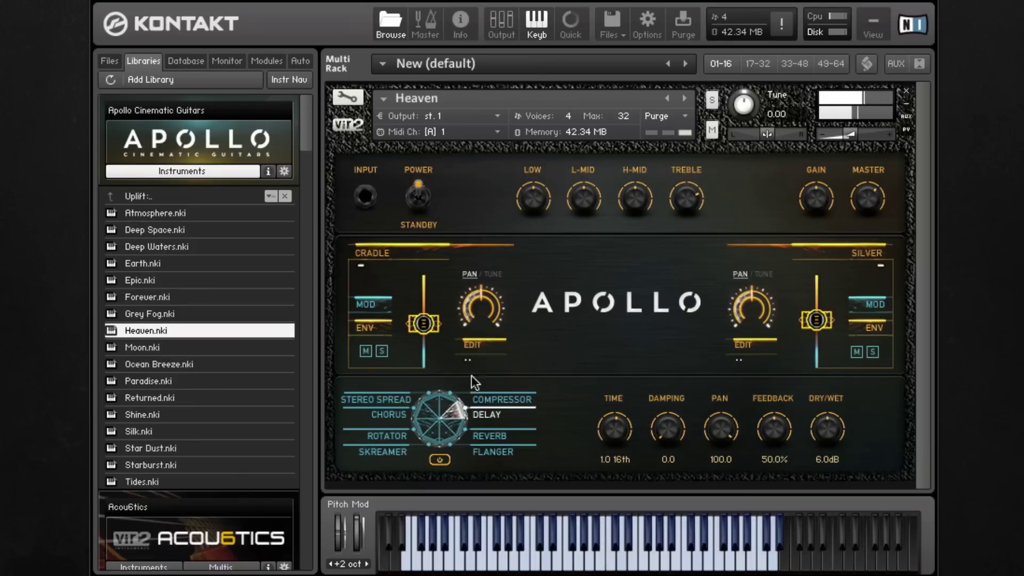
click(107, 195)
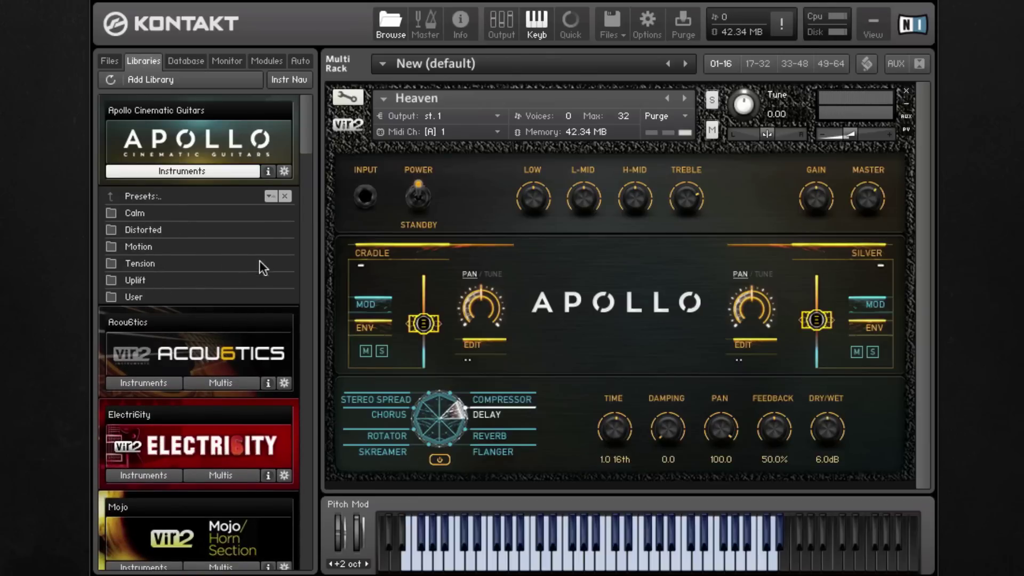
Step: Check the User preset folder, leave the presets, and load the Ambient Designer instrument in place of Heaven
double_click(150, 296)
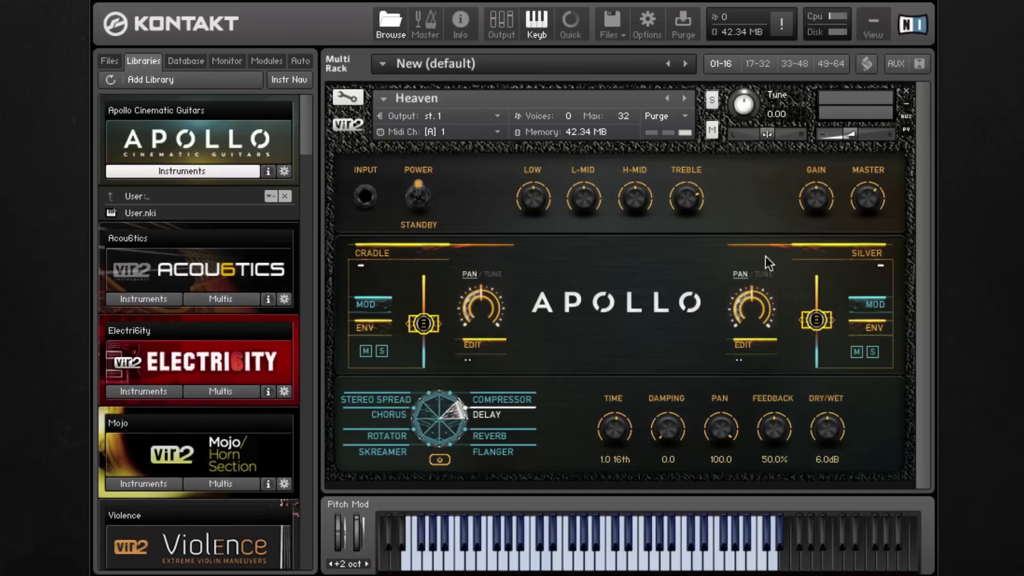
click(112, 196)
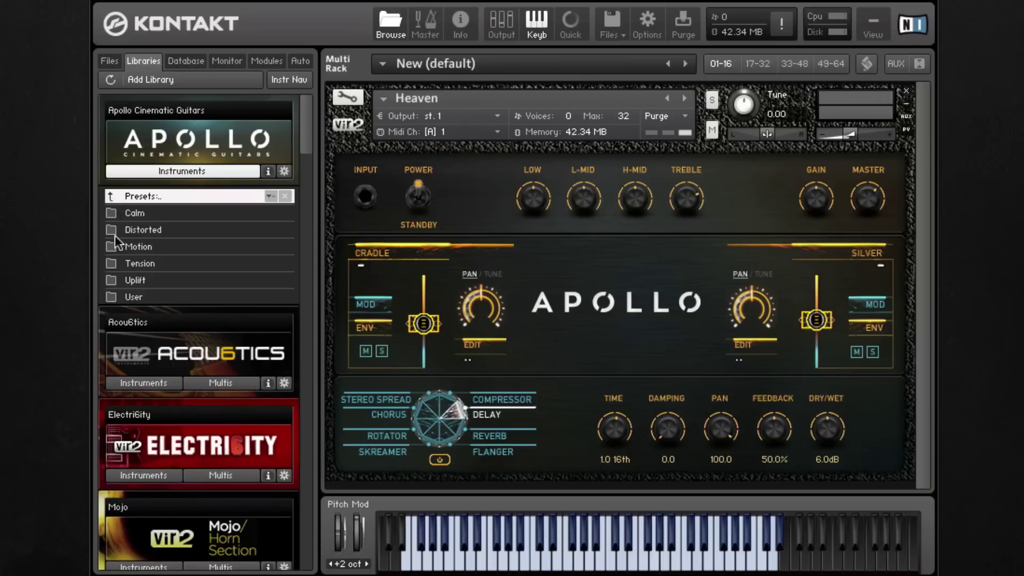
click(111, 195)
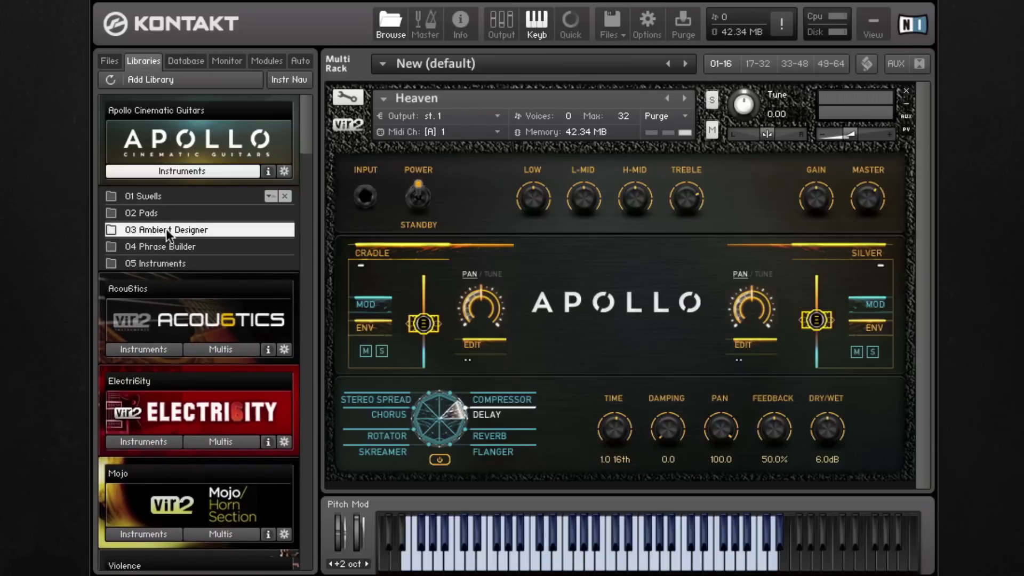
double_click(165, 229)
click(165, 217)
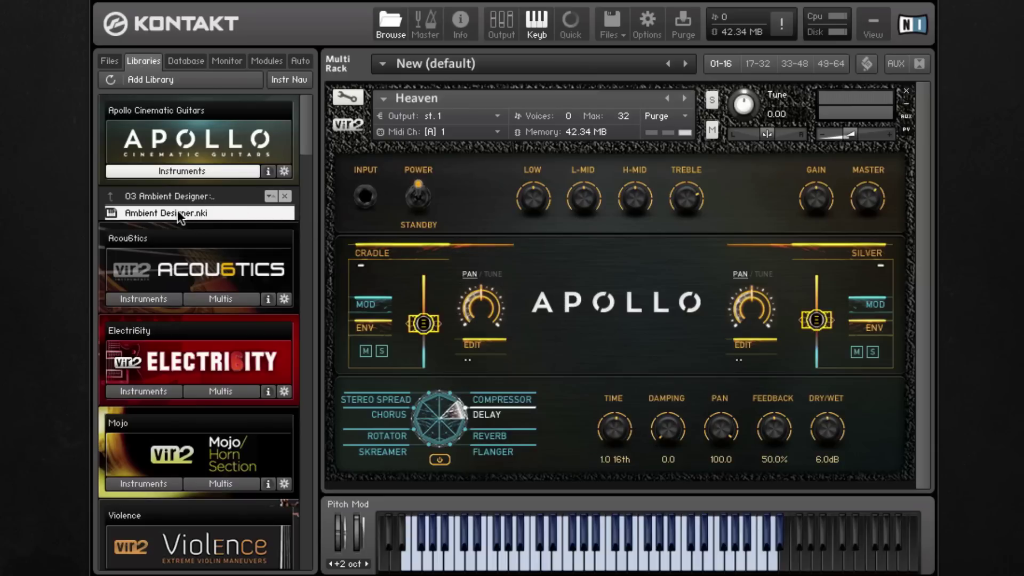
drag(184, 216, 541, 240)
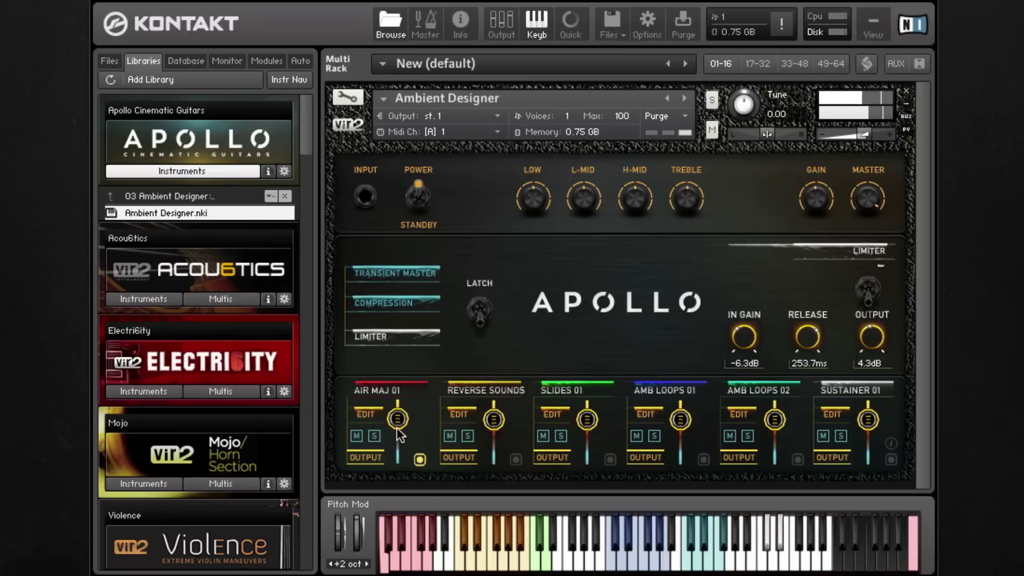
Step: Lower the Air Maj 01 level slightly and replace the Amb Loops 01 layer with Sustainer 02
scroll(397, 446, down, 3)
drag(396, 443, 392, 435)
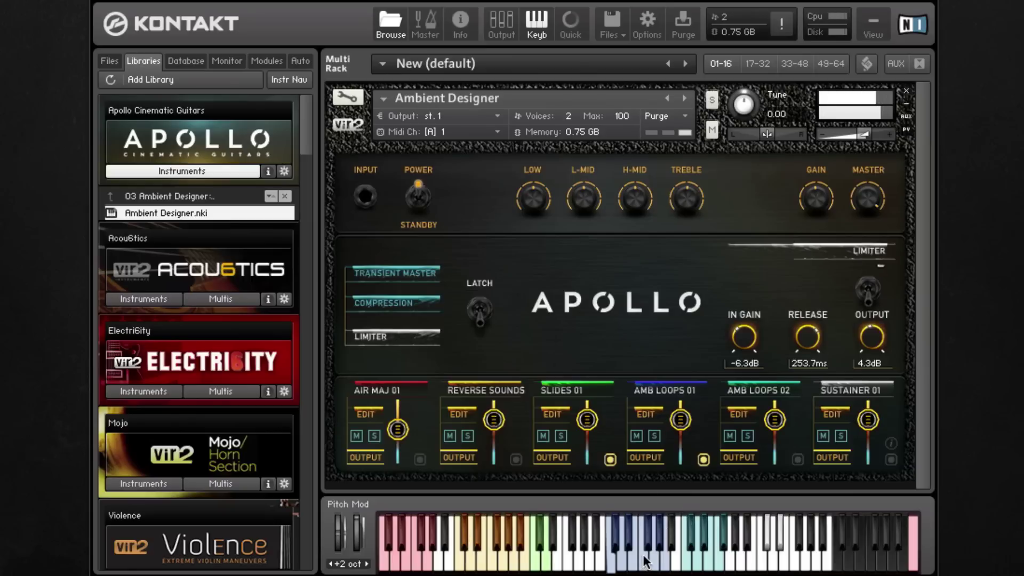
click(684, 392)
drag(703, 162, 691, 524)
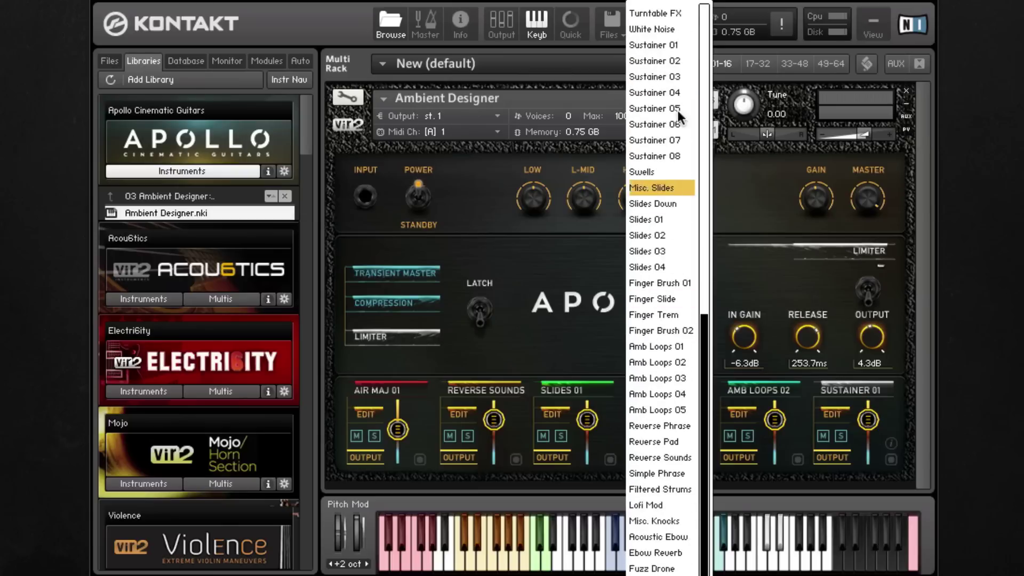
click(670, 61)
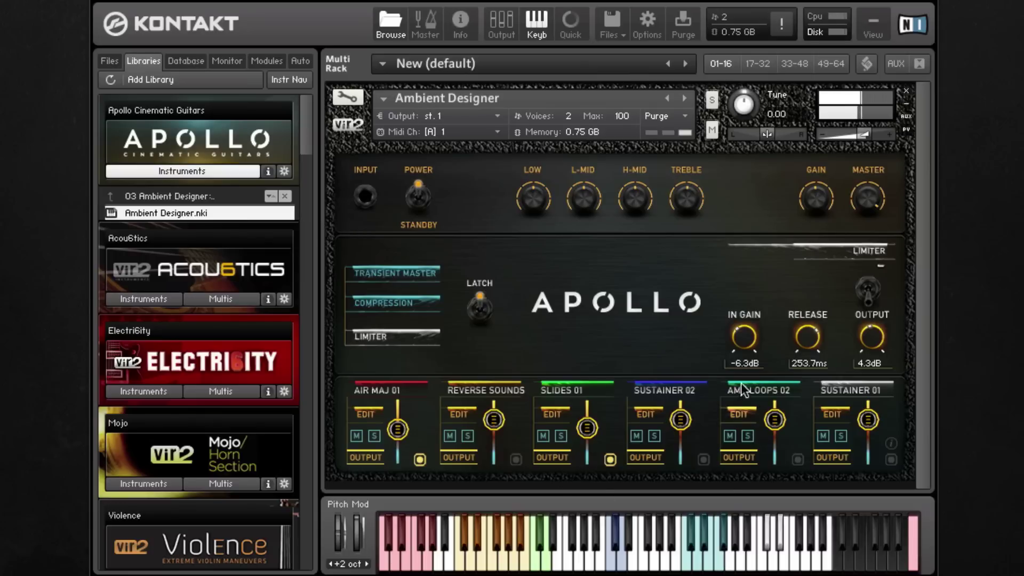
Step: Audition a latched Amb Loops 02 note, stop it again, and lower the master level
click(711, 539)
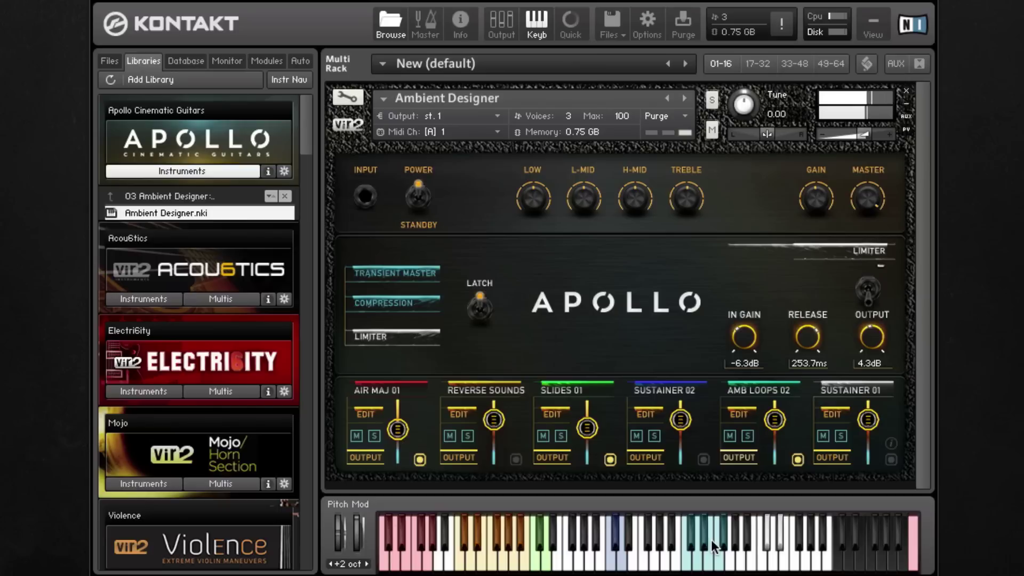
click(712, 539)
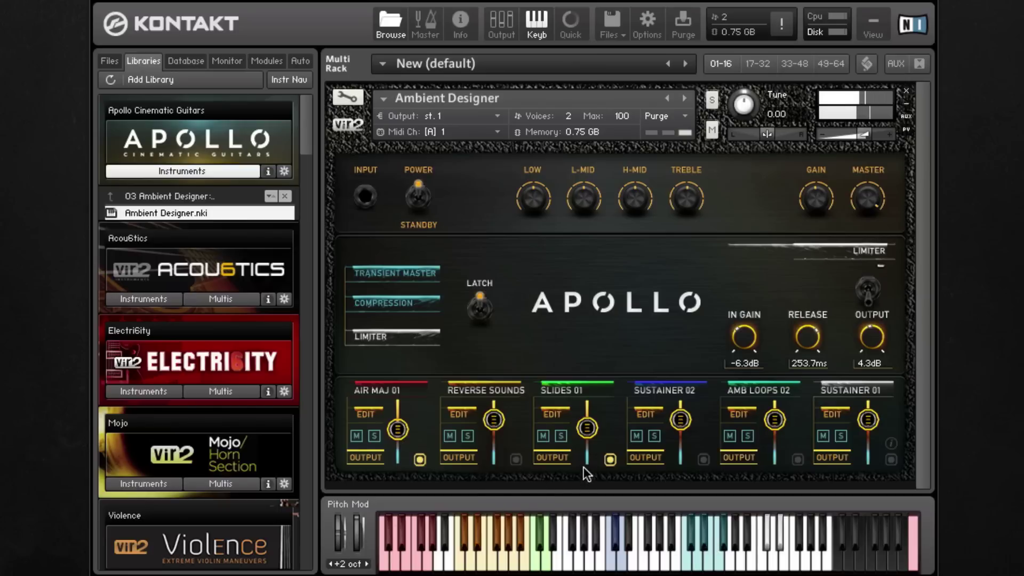
click(607, 456)
click(609, 459)
drag(863, 201, 858, 233)
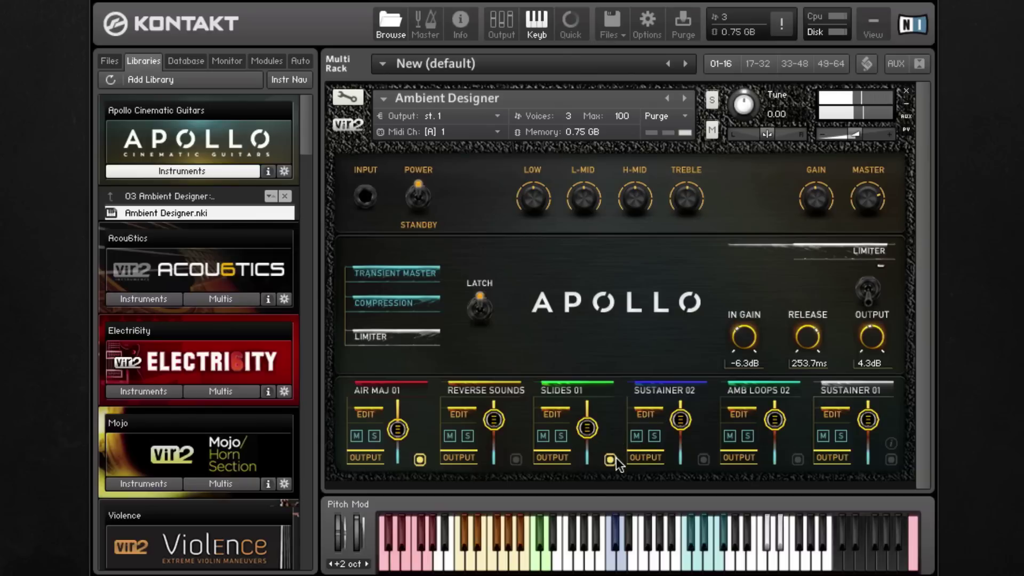
Step: In the Slides 01 note editor, pan C to -100 and D to +100, and return to the main view
click(555, 414)
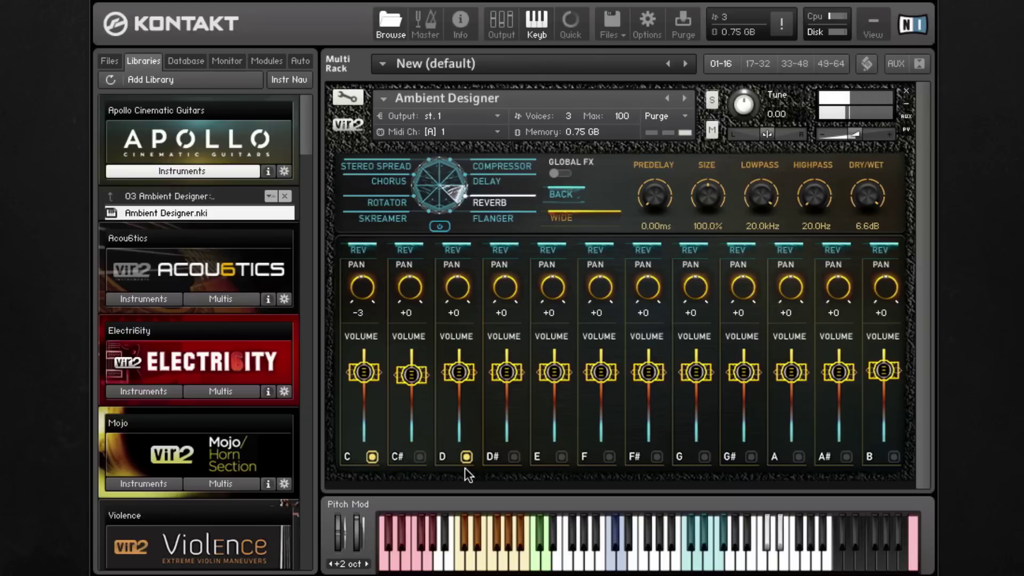
click(559, 193)
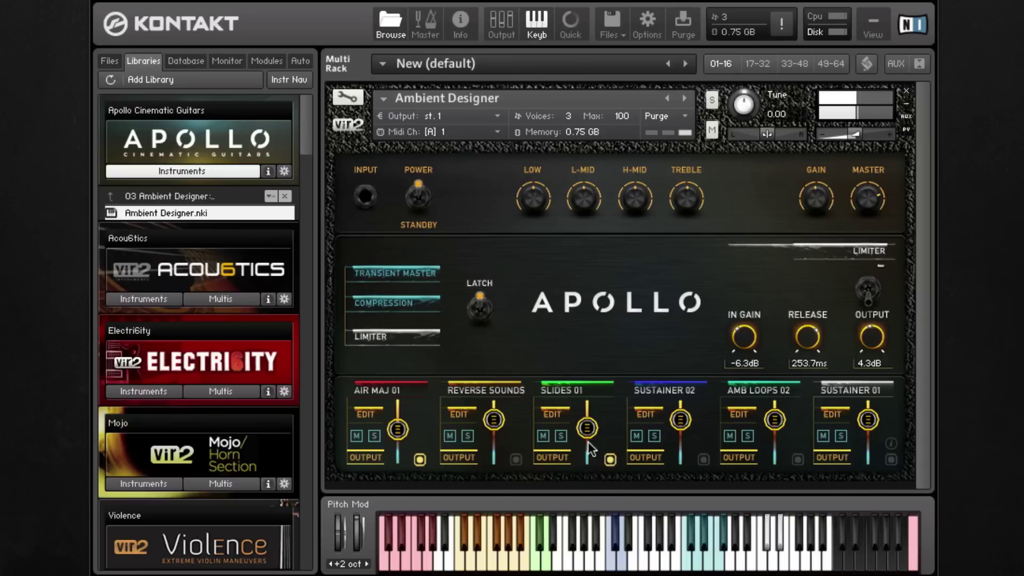
click(554, 414)
drag(360, 331, 359, 389)
drag(452, 298, 425, 137)
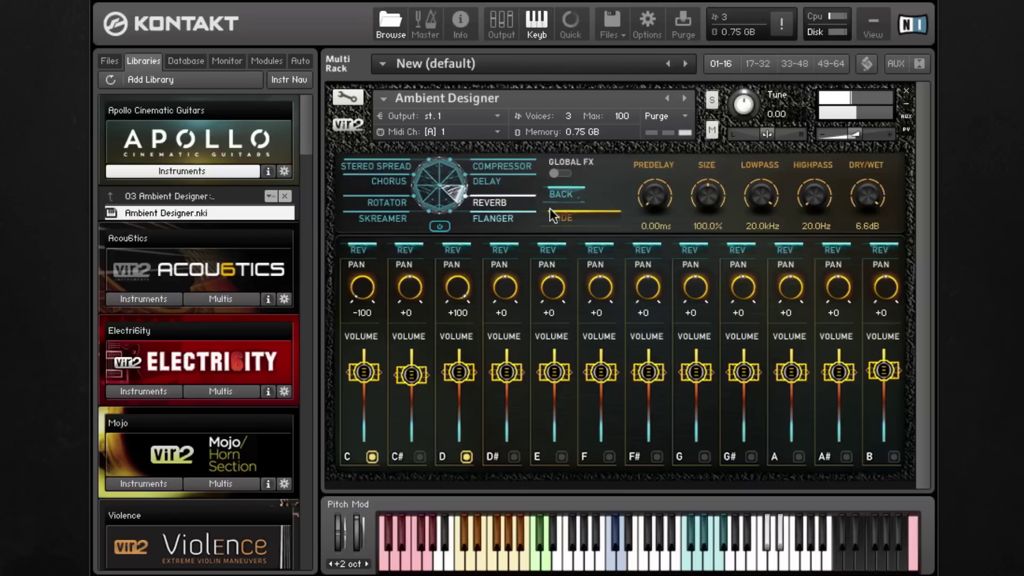
click(563, 194)
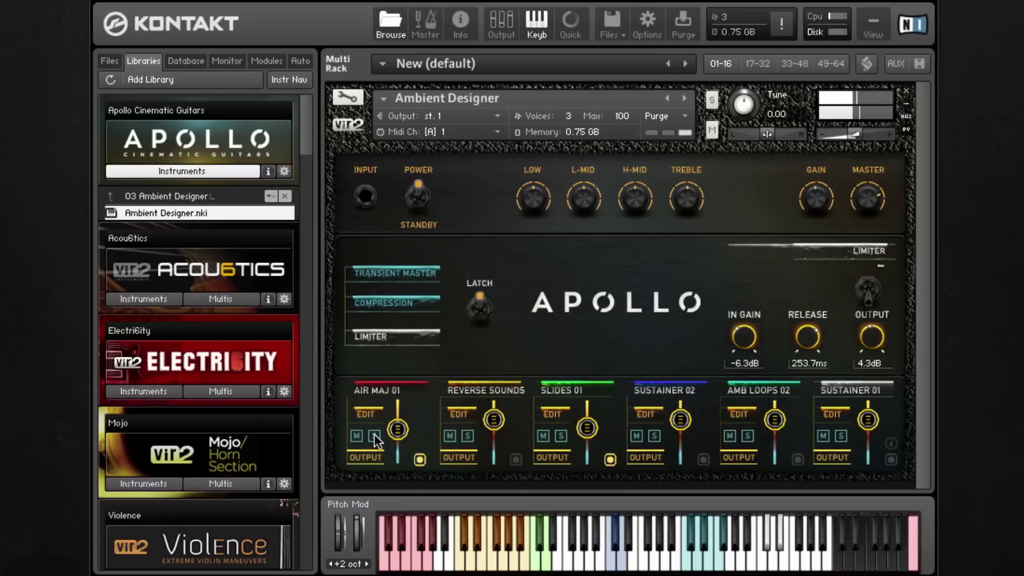
Step: In the Air Maj 01 note editor, pan C to -39 and C# to +45, and set D to play reversed
click(369, 415)
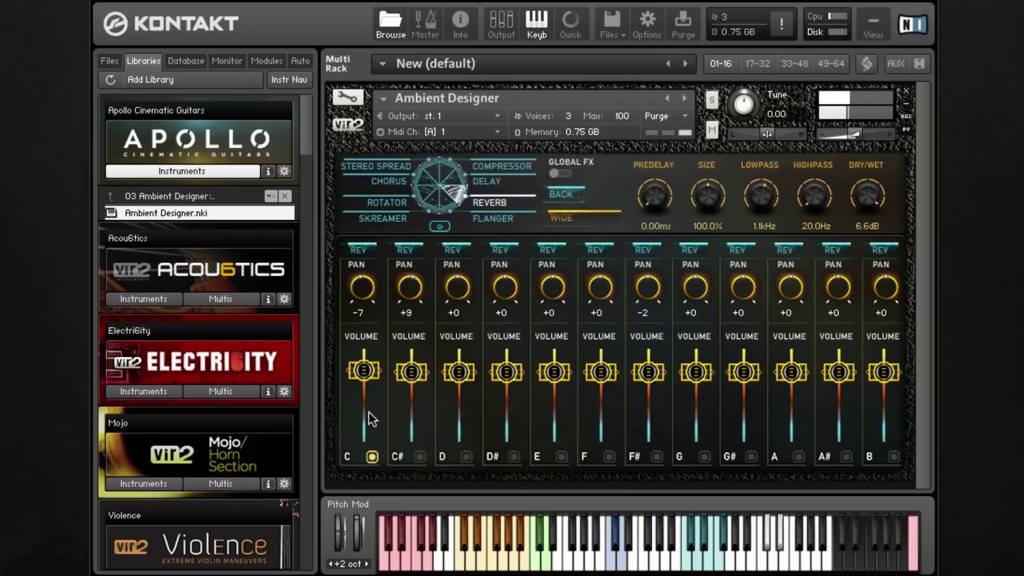
click(419, 461)
drag(367, 318, 366, 314)
drag(409, 288, 412, 255)
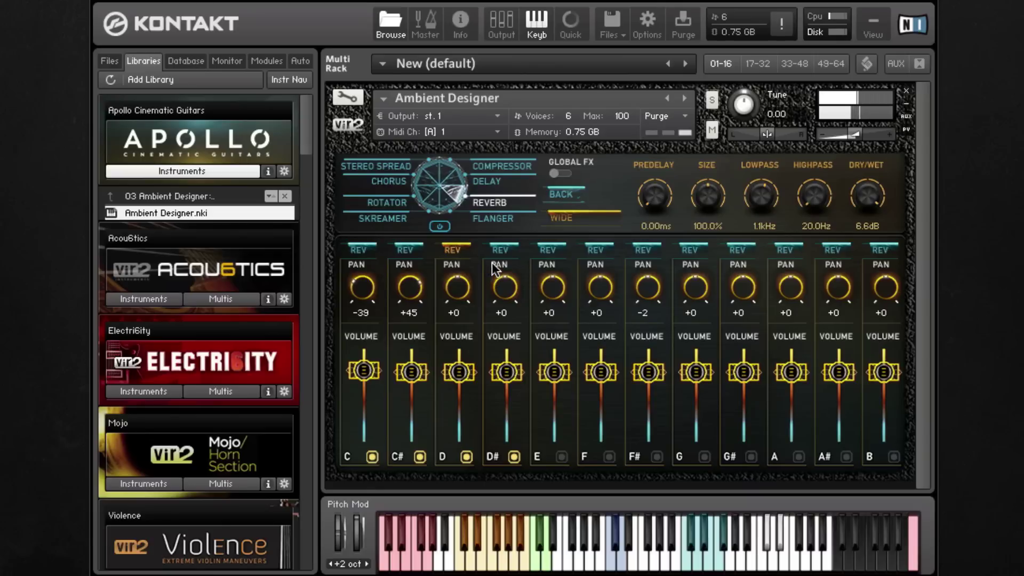
Step: Set the D# note of Air Maj 01 to play reversed and lower the volumes of C and C#
click(511, 457)
drag(414, 398, 414, 412)
drag(364, 373, 411, 404)
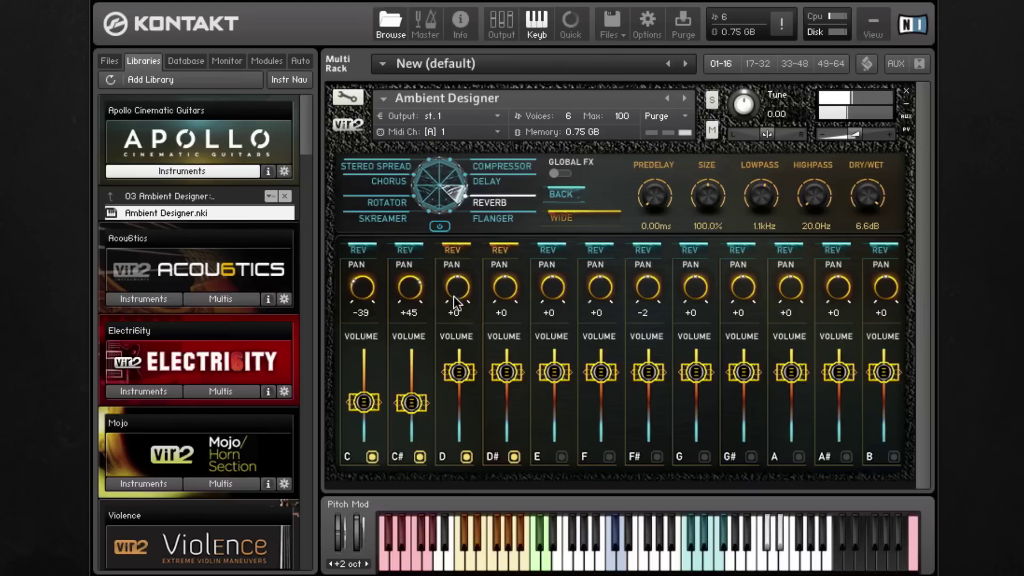
Step: Pan D to -24 and D# to +18, enable the Delay effect for Air Maj 01, and return to the main view
drag(511, 293, 505, 279)
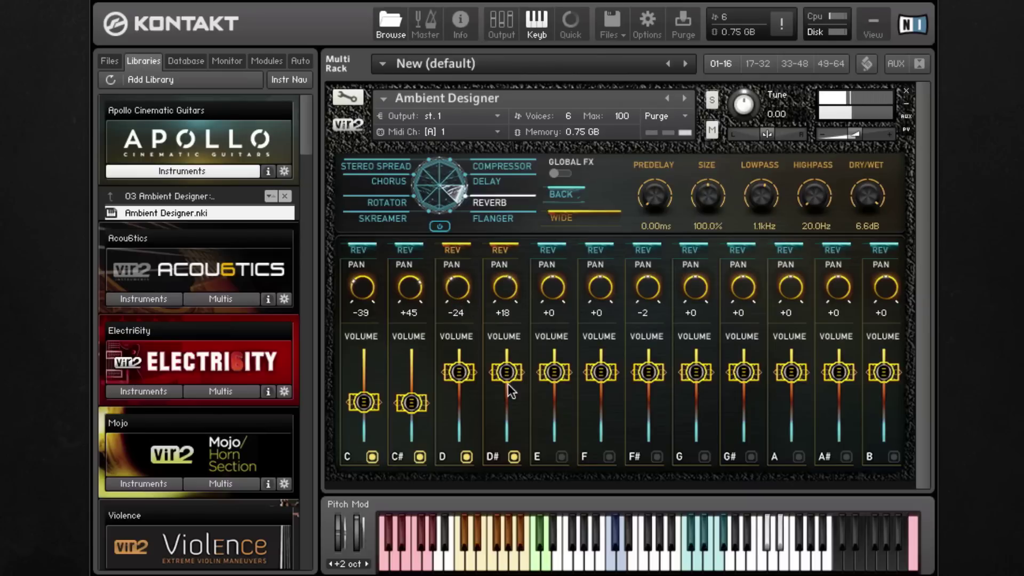
click(483, 177)
click(439, 226)
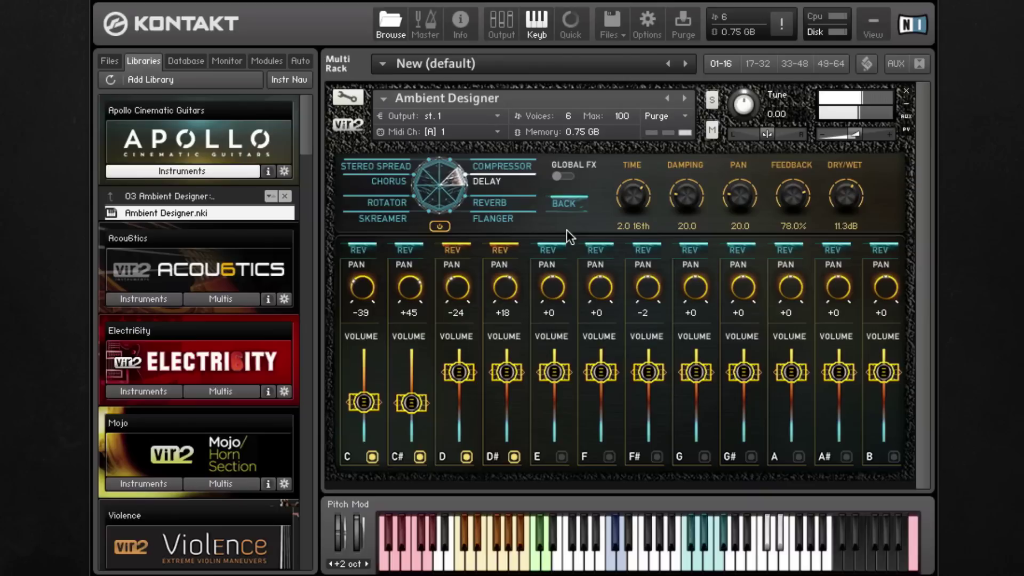
click(575, 207)
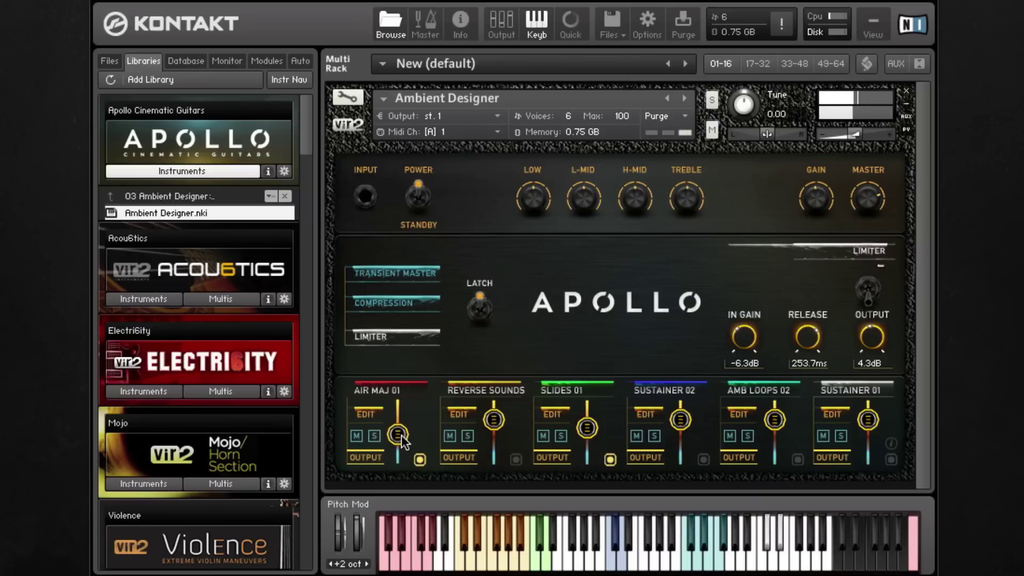
Step: Fine-tune the Air Maj 01 level and slightly lower the levels of the Slides 01 and Reverse Sounds layers
drag(402, 438, 407, 436)
drag(584, 432, 587, 434)
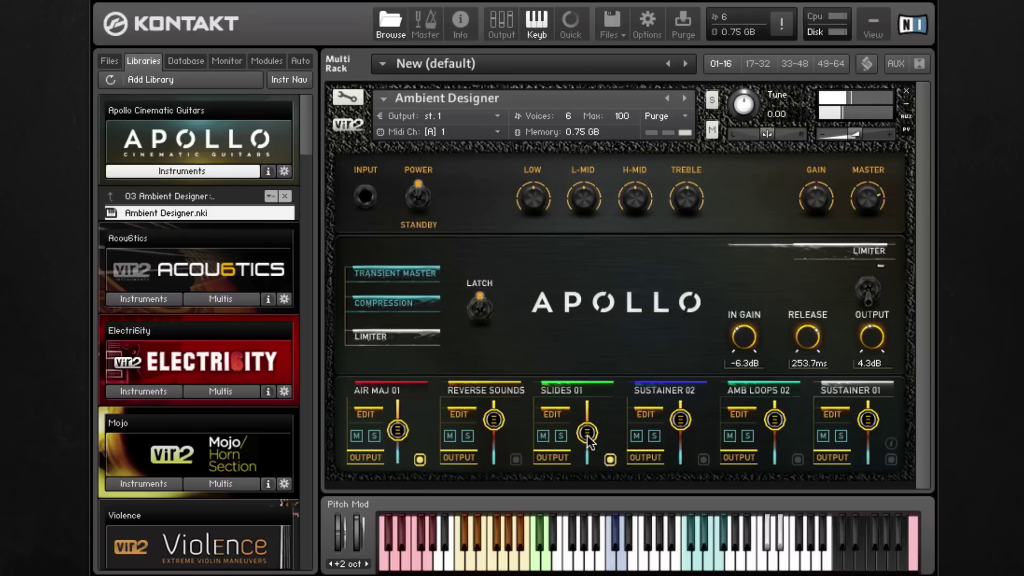
drag(494, 420, 495, 424)
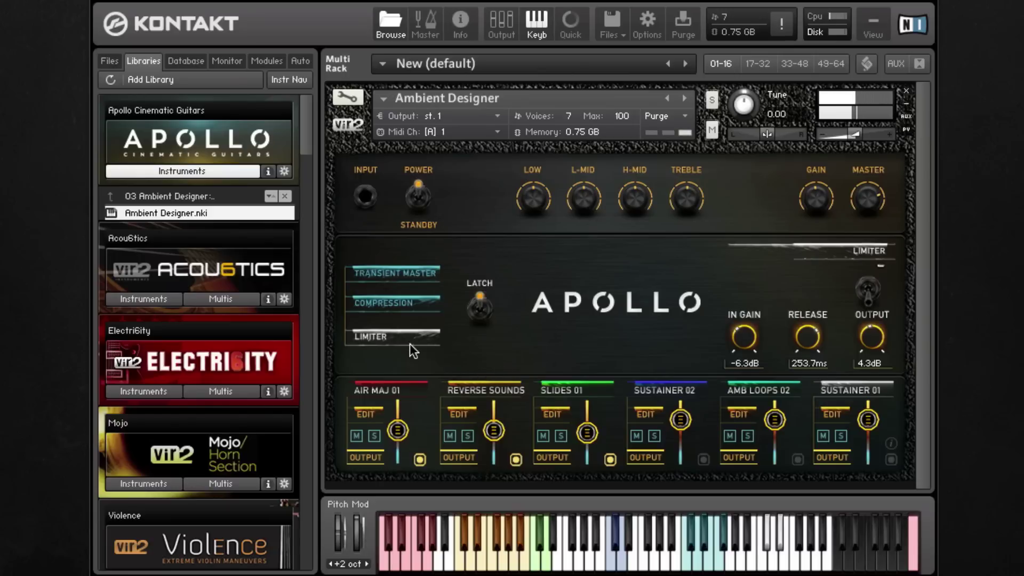
Step: Review the Transient Master and Compression settings, and switch on the Limiter with its output set to 11.8 dB
click(408, 271)
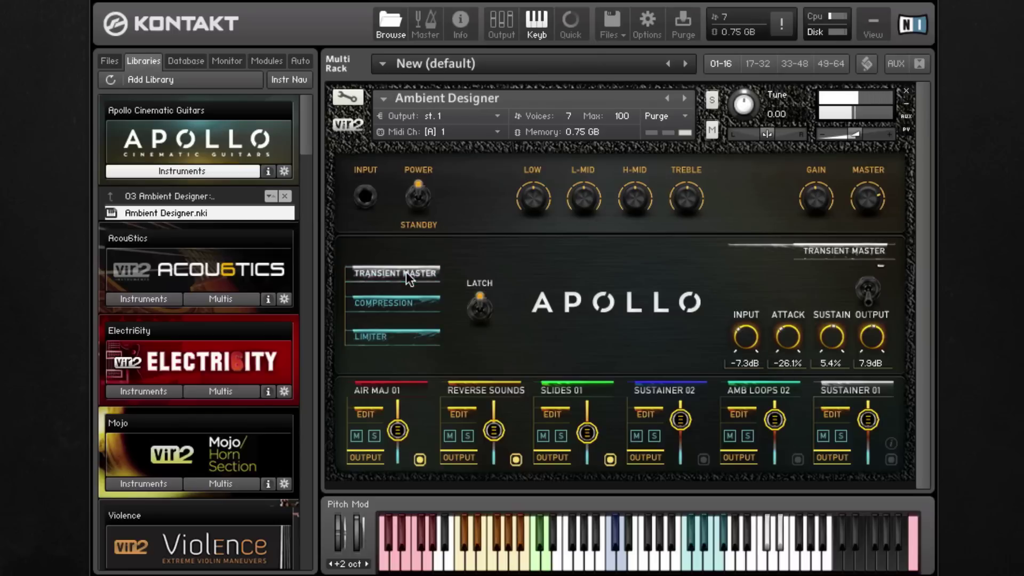
click(411, 305)
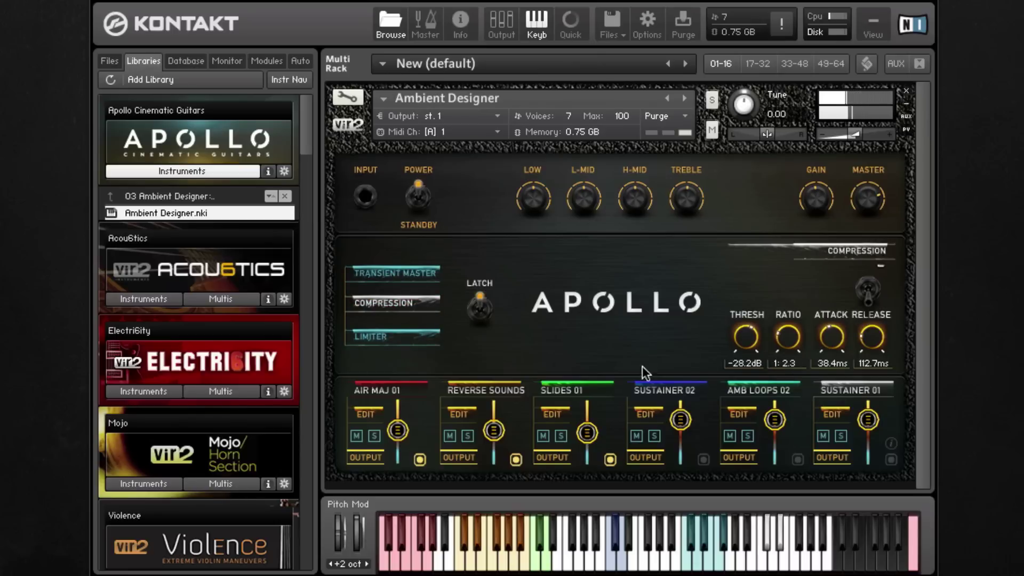
click(408, 338)
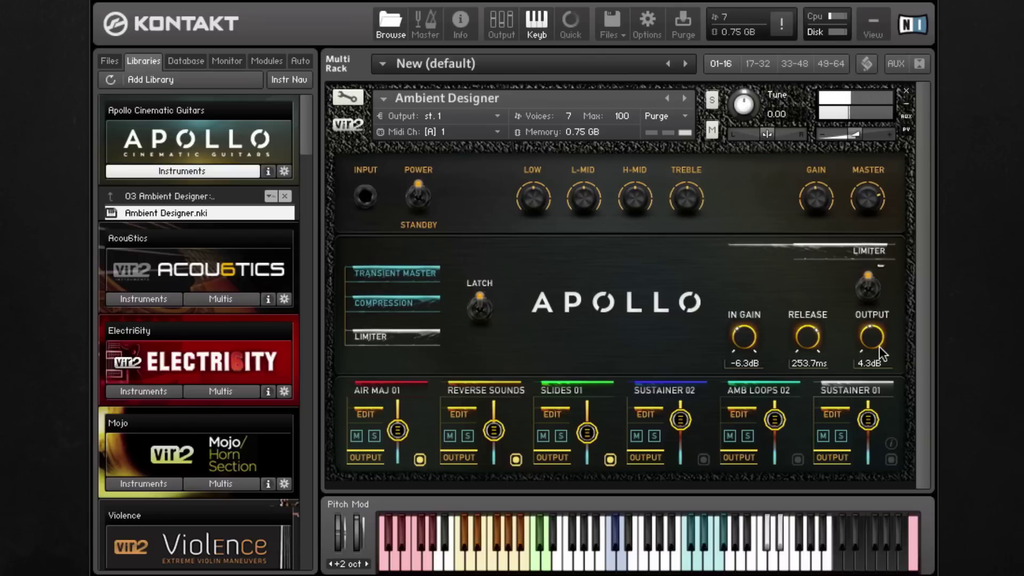
drag(879, 341, 867, 247)
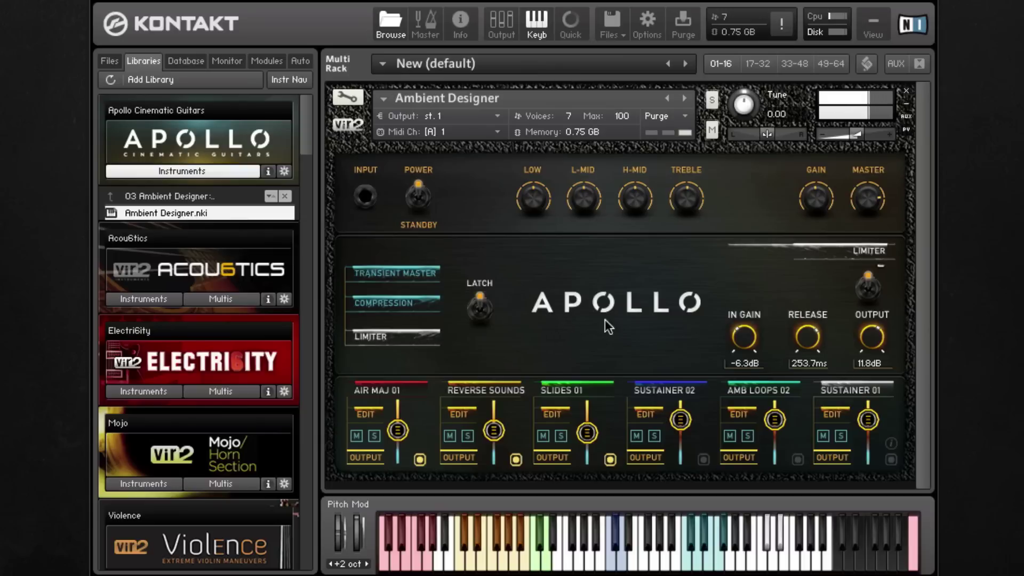
Step: Turn off Latch to release the held notes and replace the Sustainer 02 layer with Bow 04
click(479, 307)
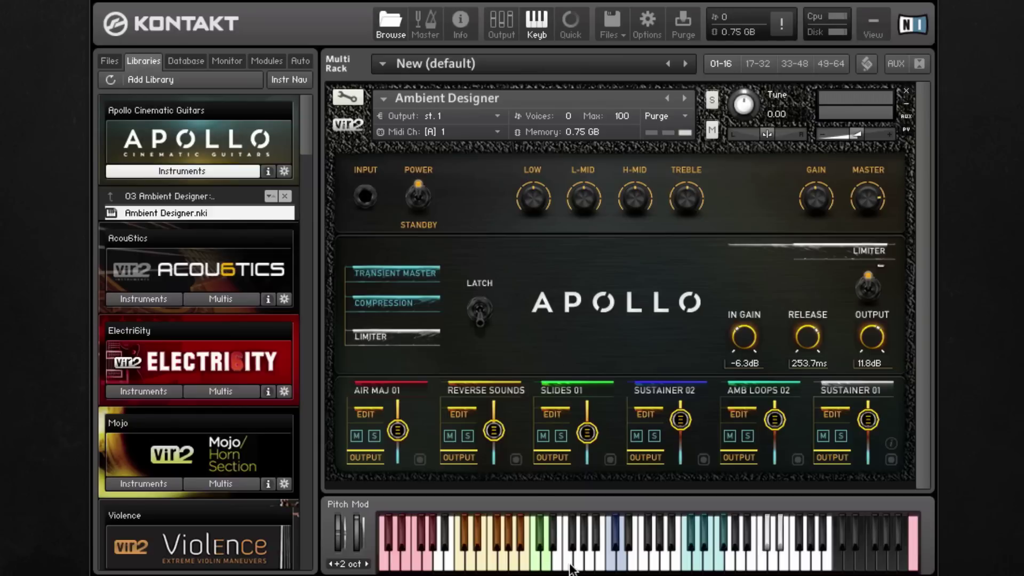
click(916, 552)
click(679, 387)
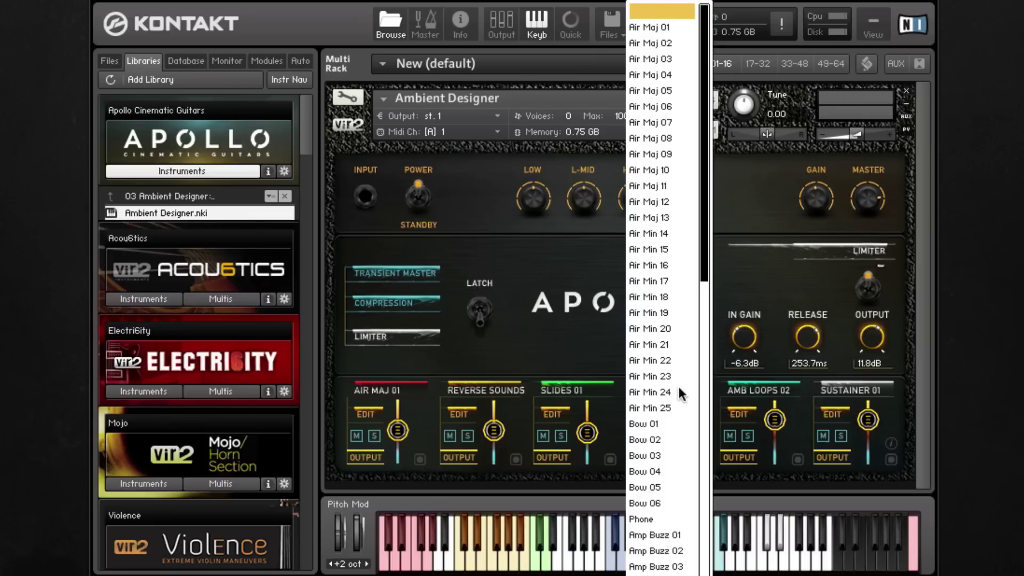
scroll(670, 454, down, 2)
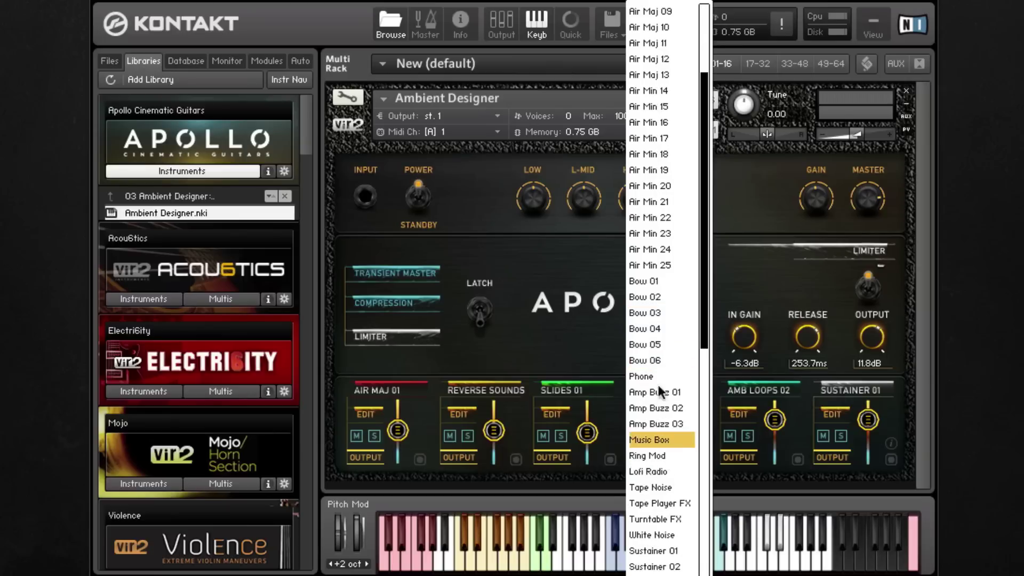
click(656, 328)
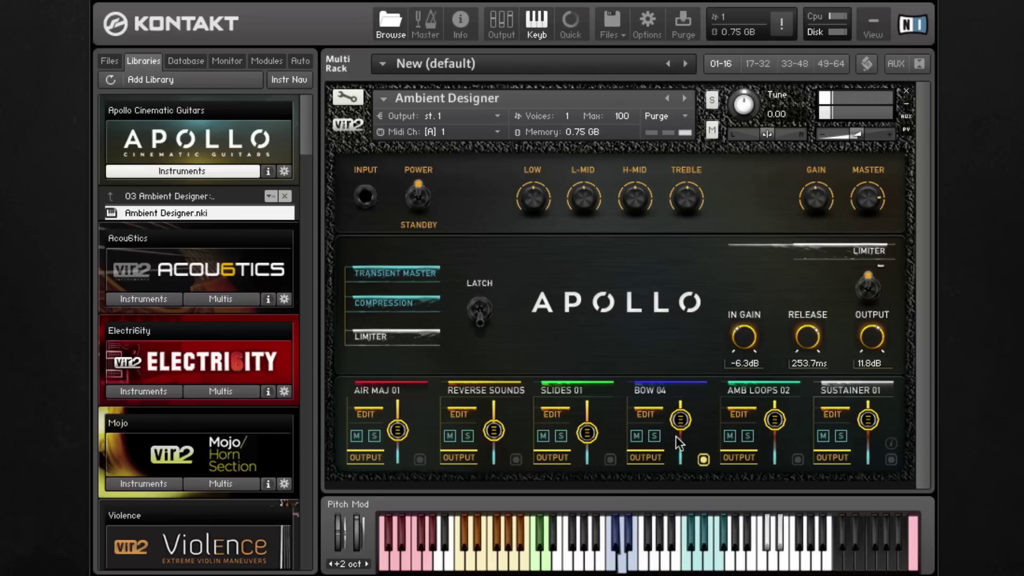
Step: Try Air Maj 08 in place of Bow 04 in the fourth layer, and replace it with Air Min 18
click(690, 390)
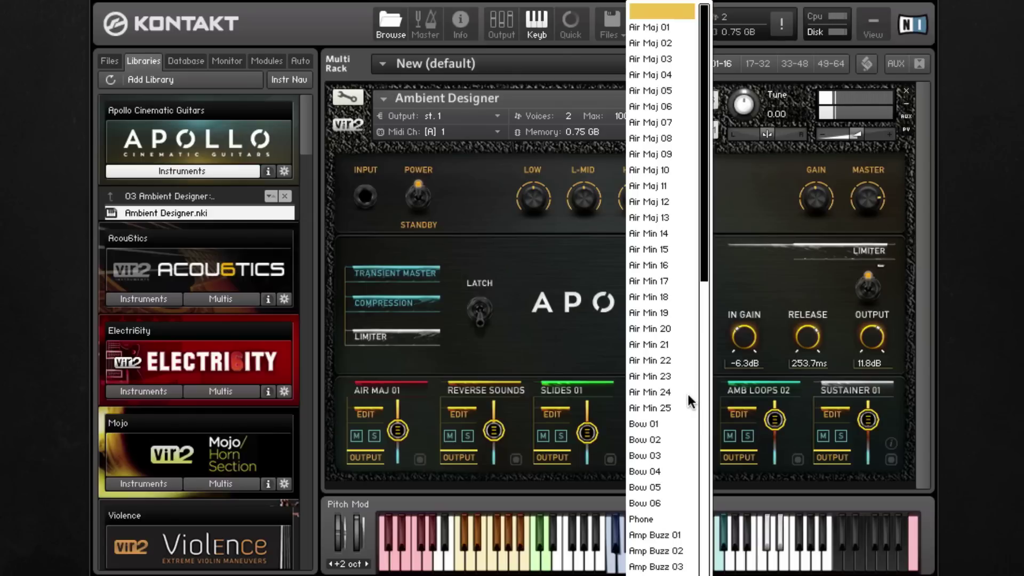
click(658, 138)
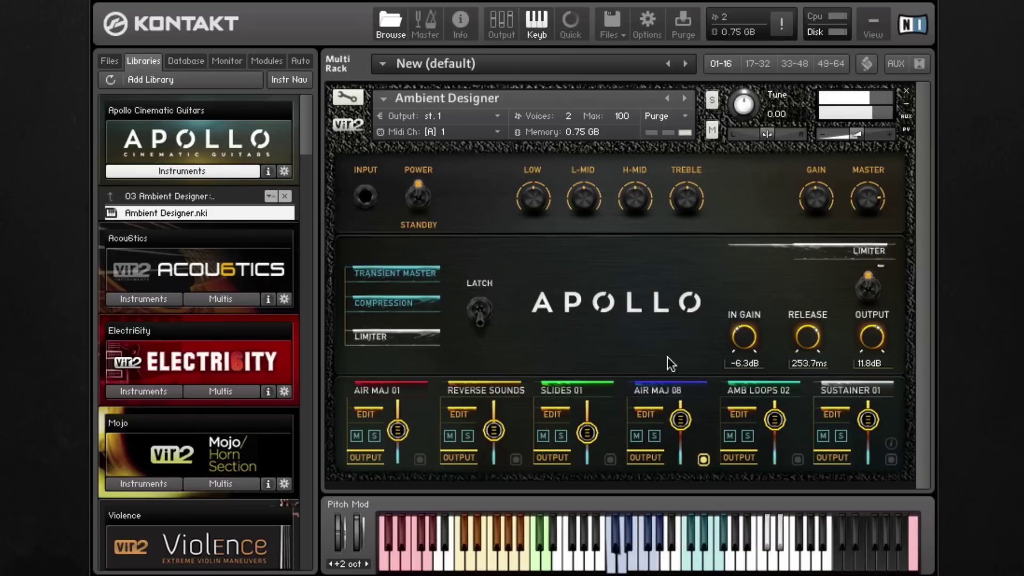
click(667, 389)
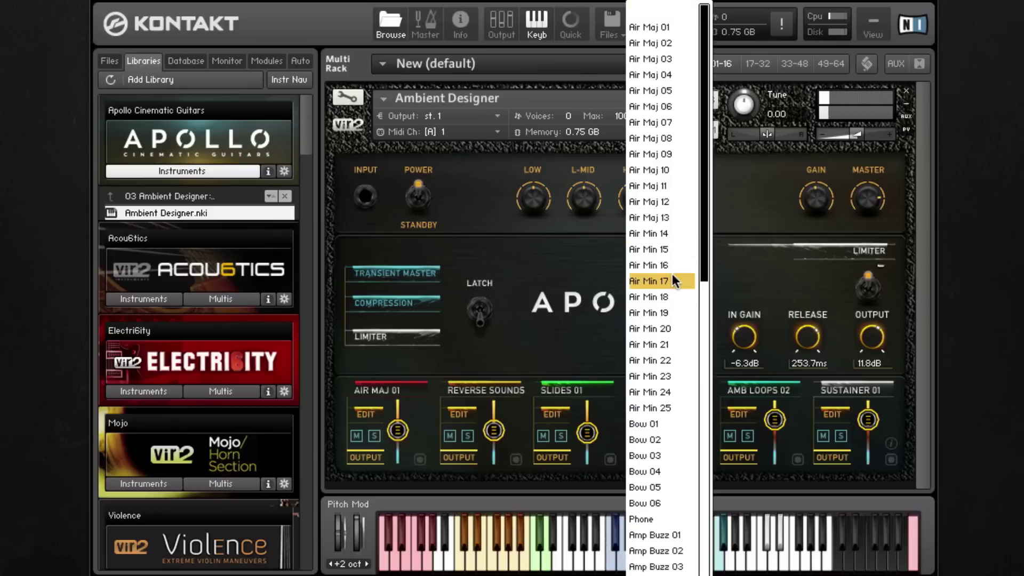
click(674, 290)
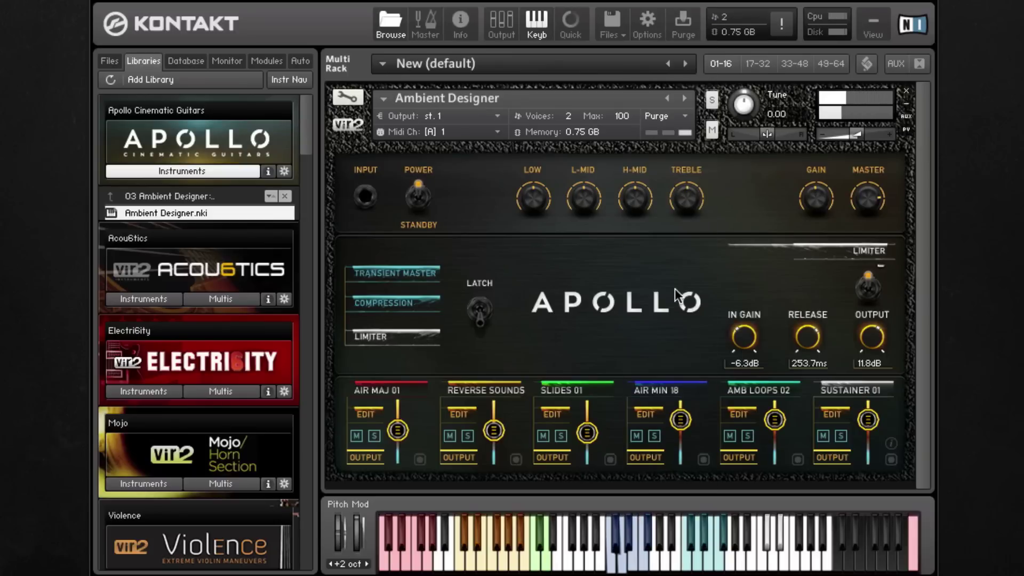
Step: Reverse the C and D notes of the Air Min 18 layer and return to the main page
click(654, 412)
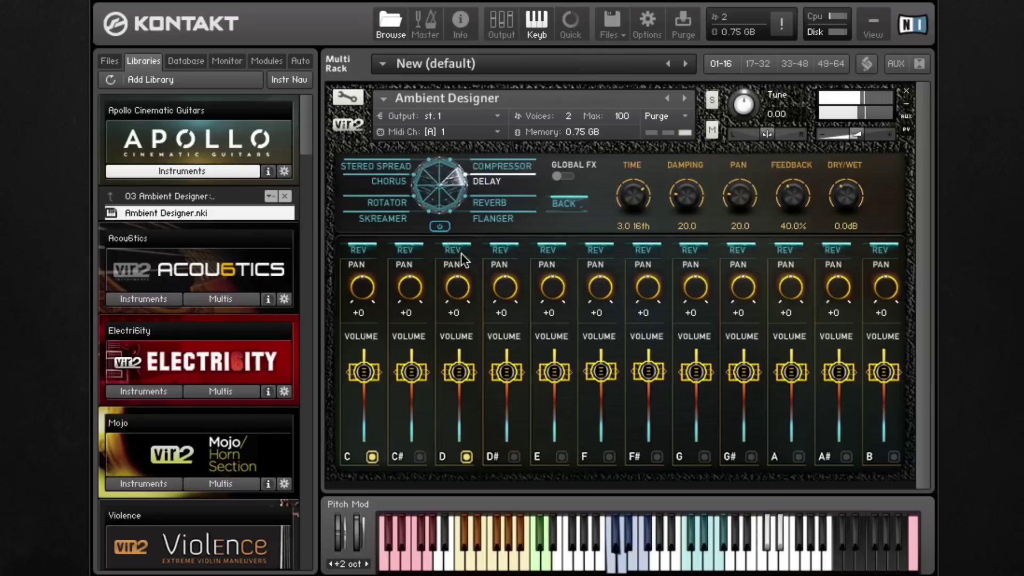
click(358, 249)
click(453, 249)
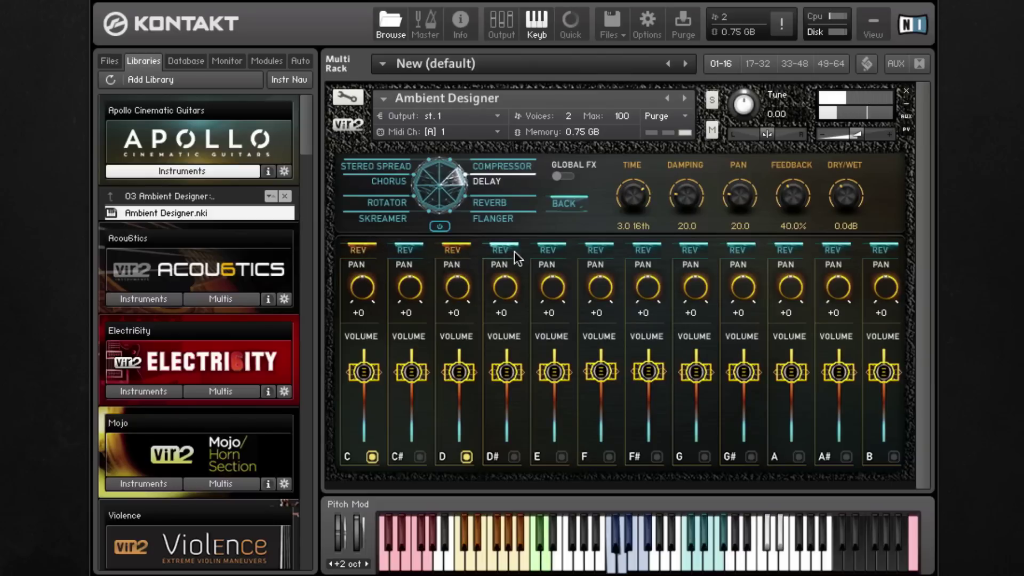
click(580, 212)
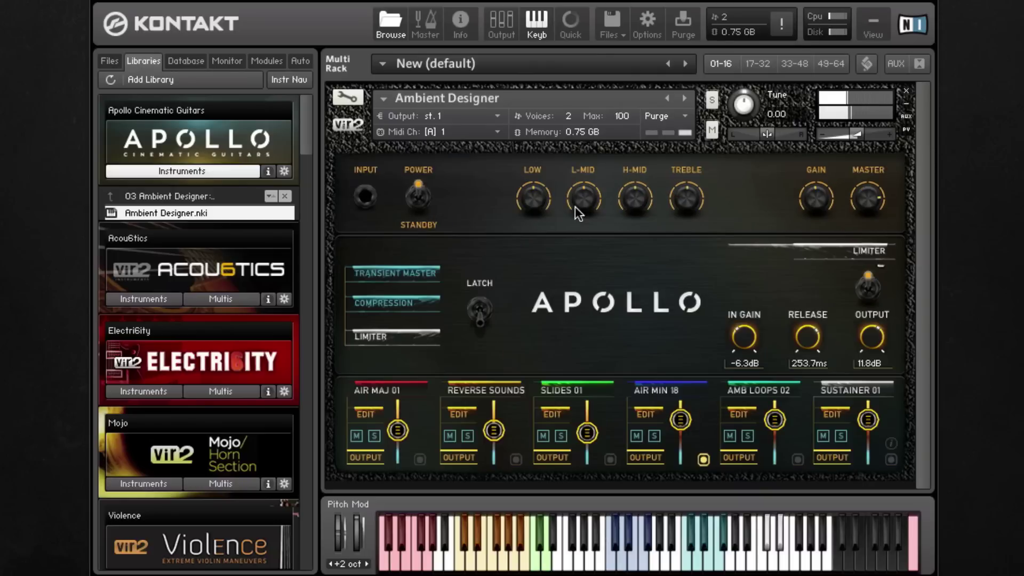
click(651, 411)
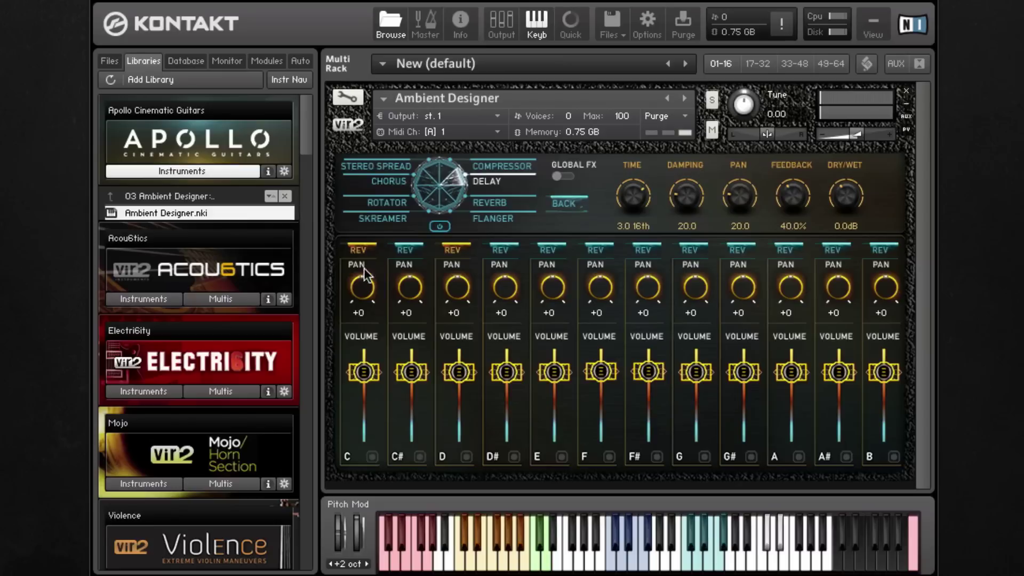
click(585, 210)
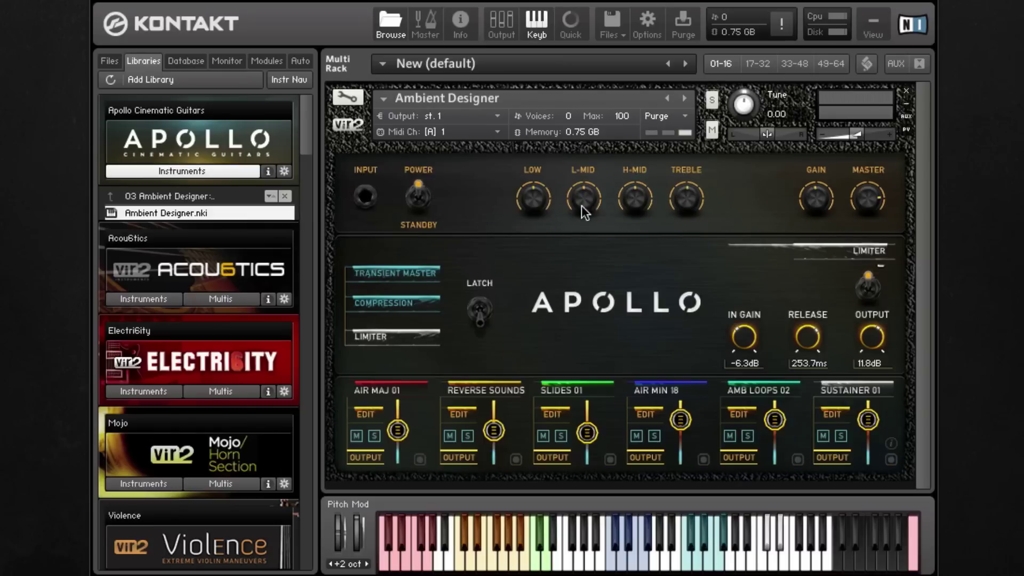
Step: Audition Amp Buzz 02, Turntable FX and Sustainer 06 one after another in the fourth layer
click(660, 392)
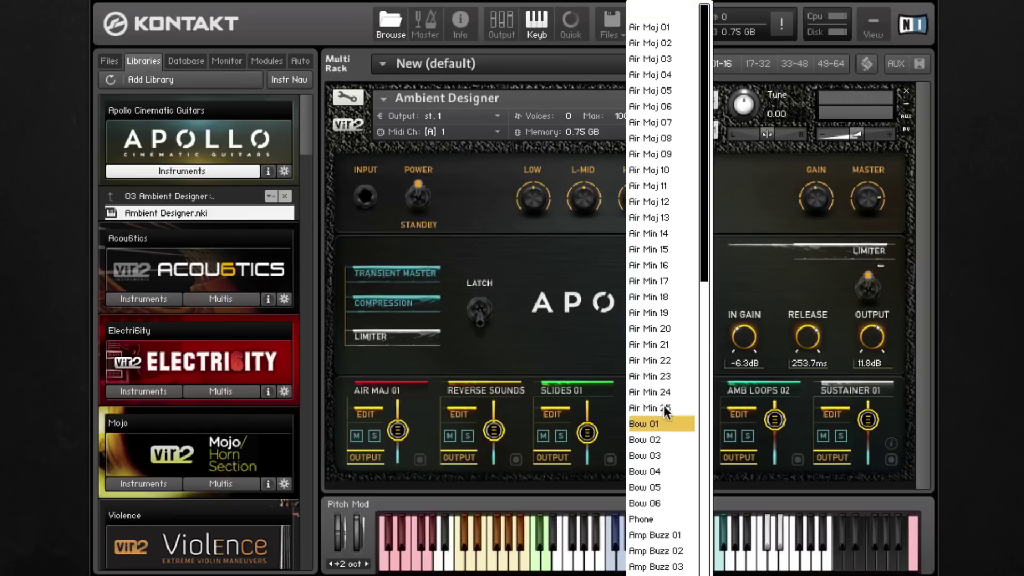
scroll(654, 459, down, 4)
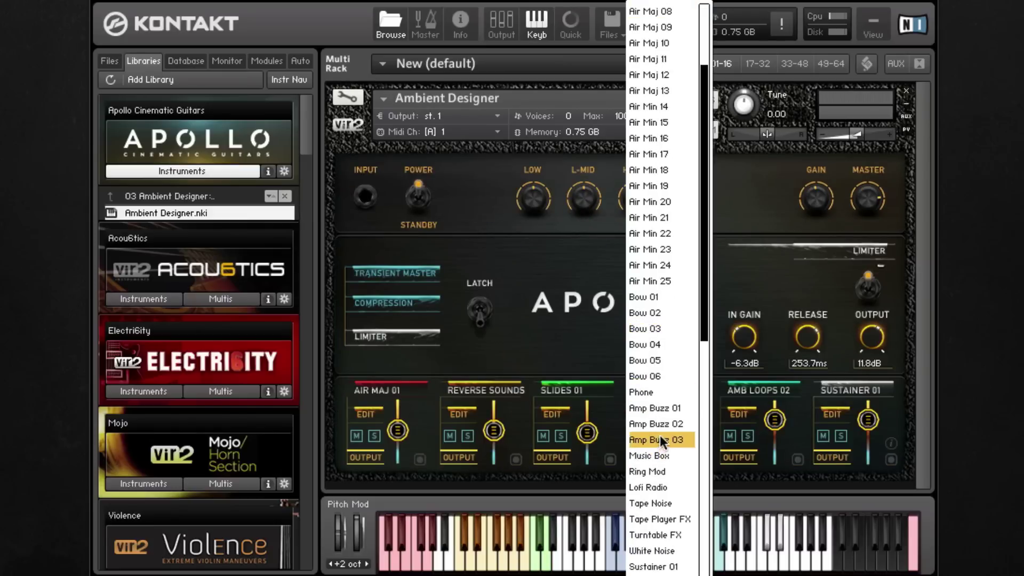
click(662, 423)
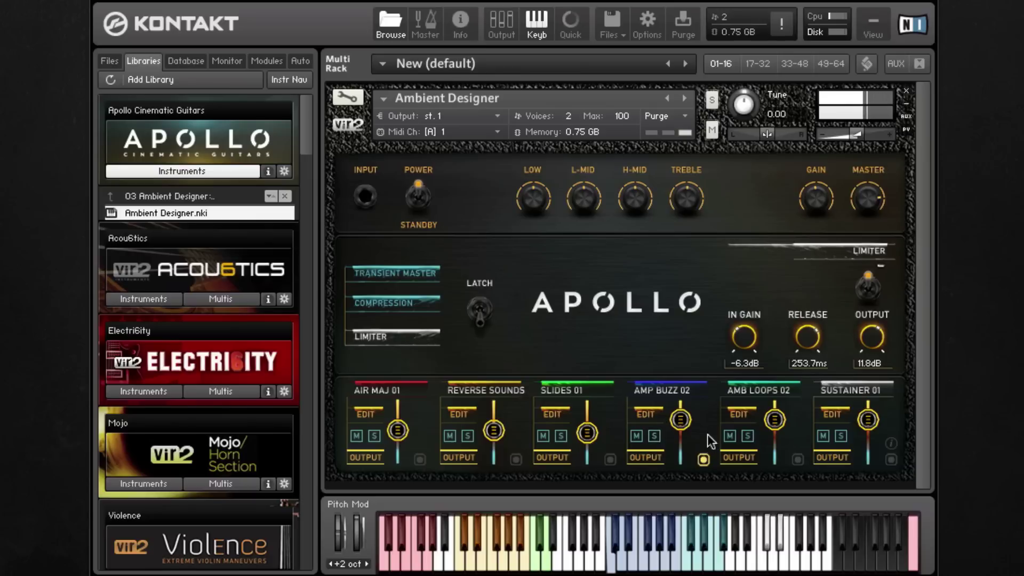
click(684, 389)
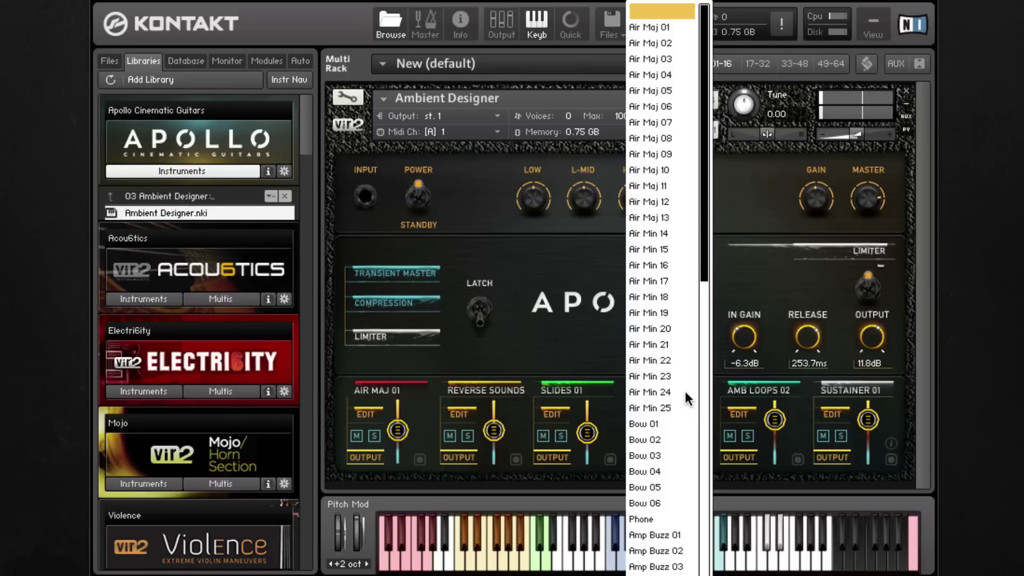
drag(707, 263, 690, 463)
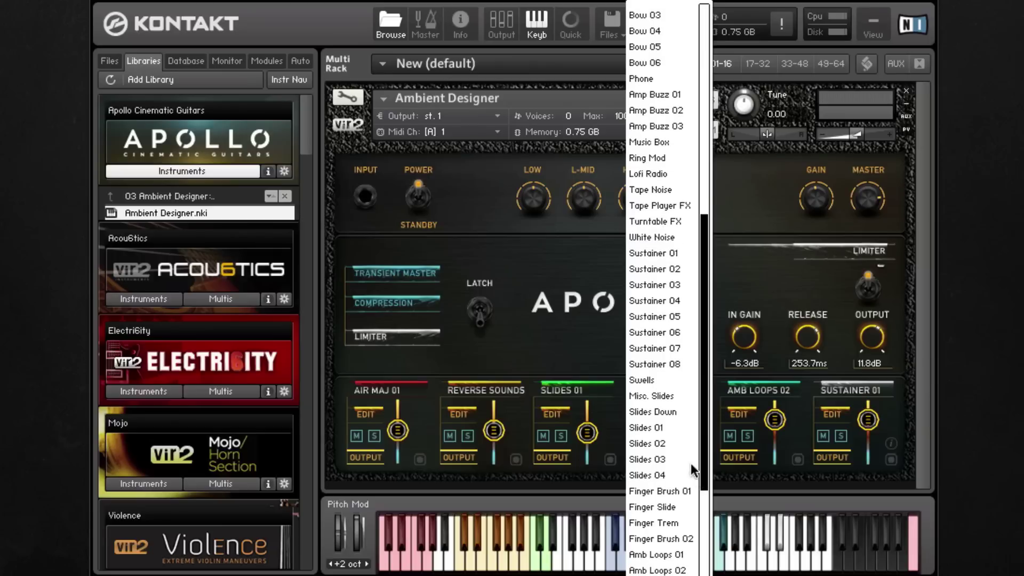
click(674, 222)
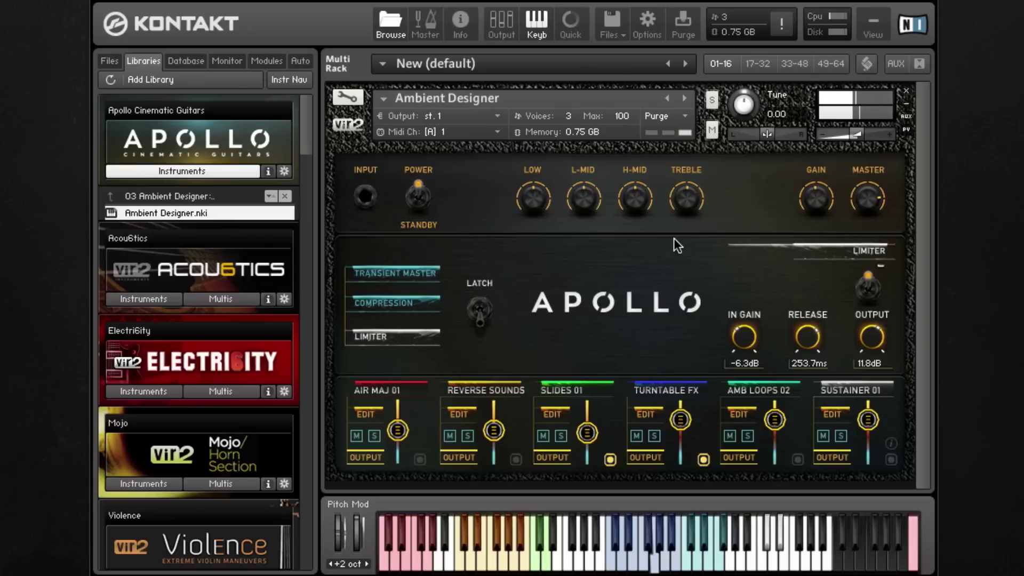
click(668, 389)
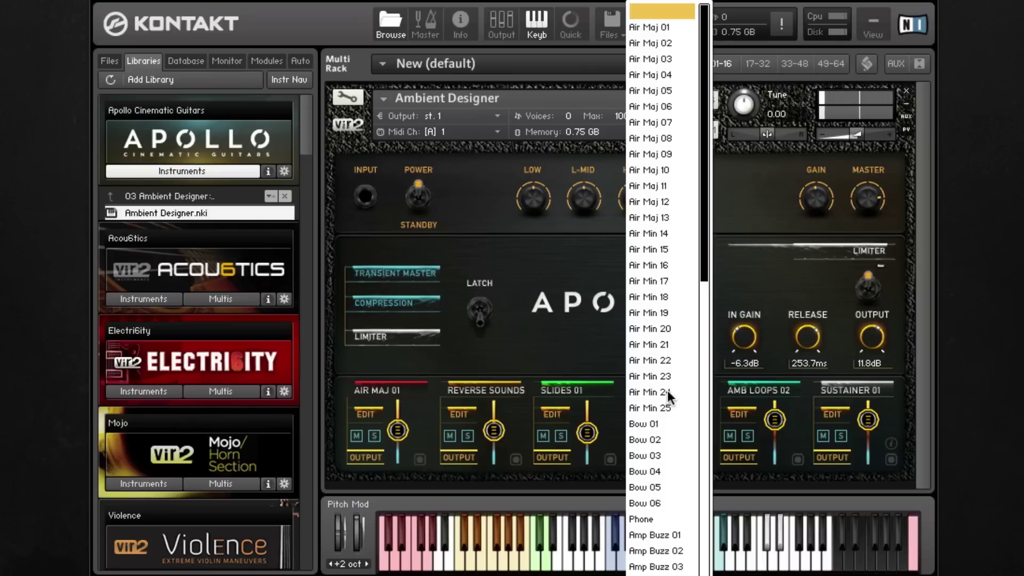
scroll(670, 457, down, 8)
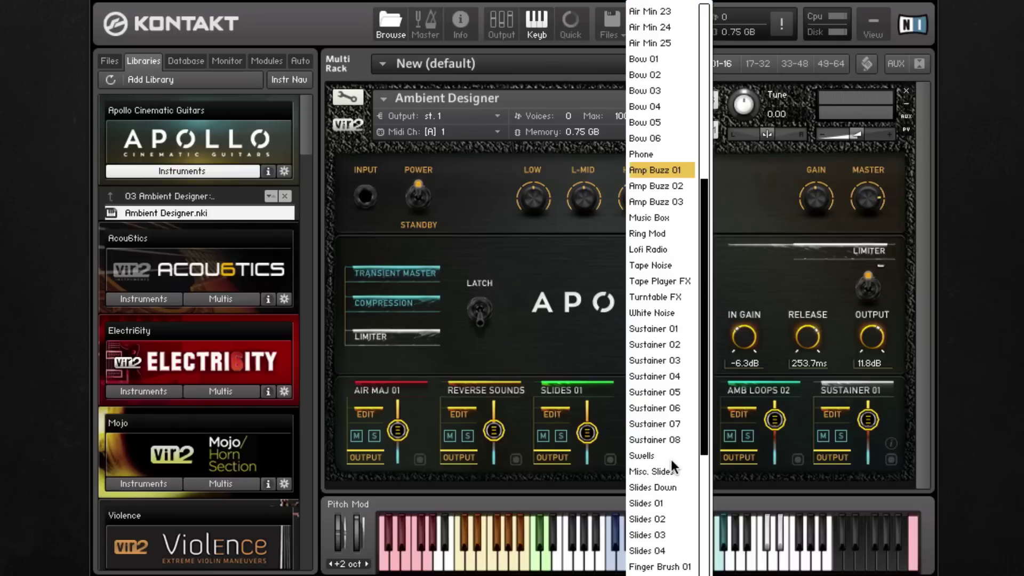
click(671, 408)
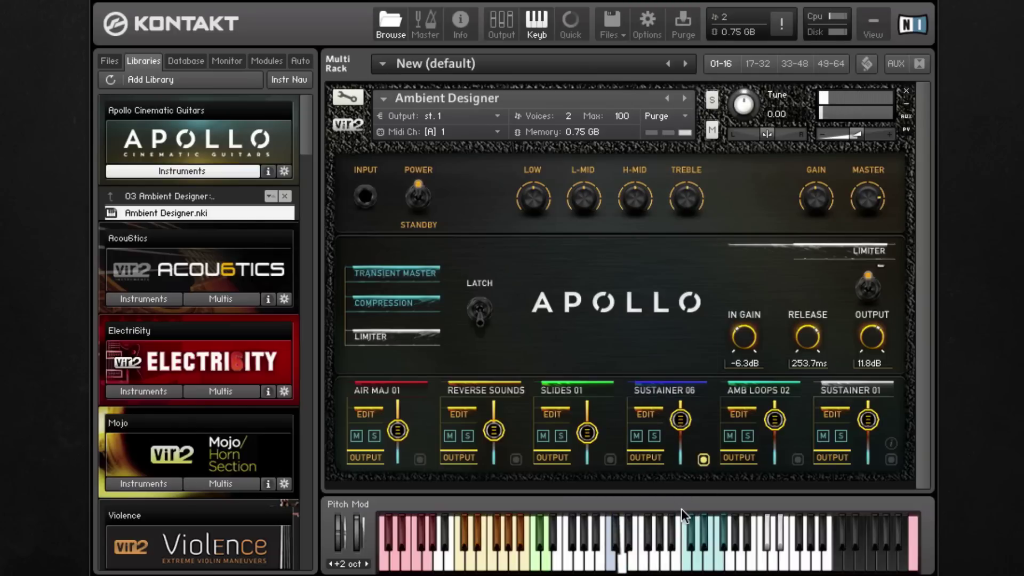
Step: Load Amb Loops 03 into the fourth layer and slightly lower its level
click(678, 389)
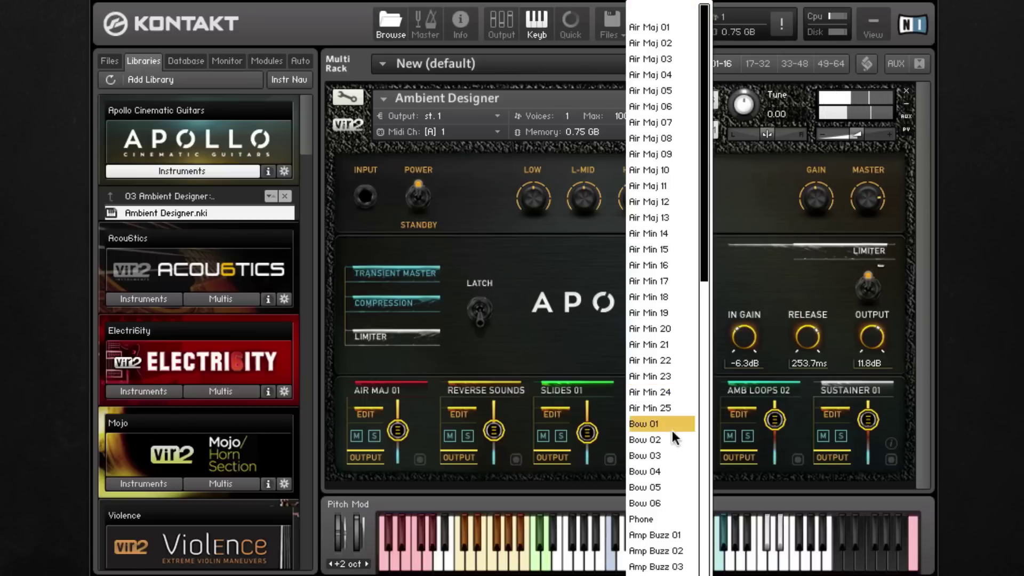
scroll(667, 536, down, 10)
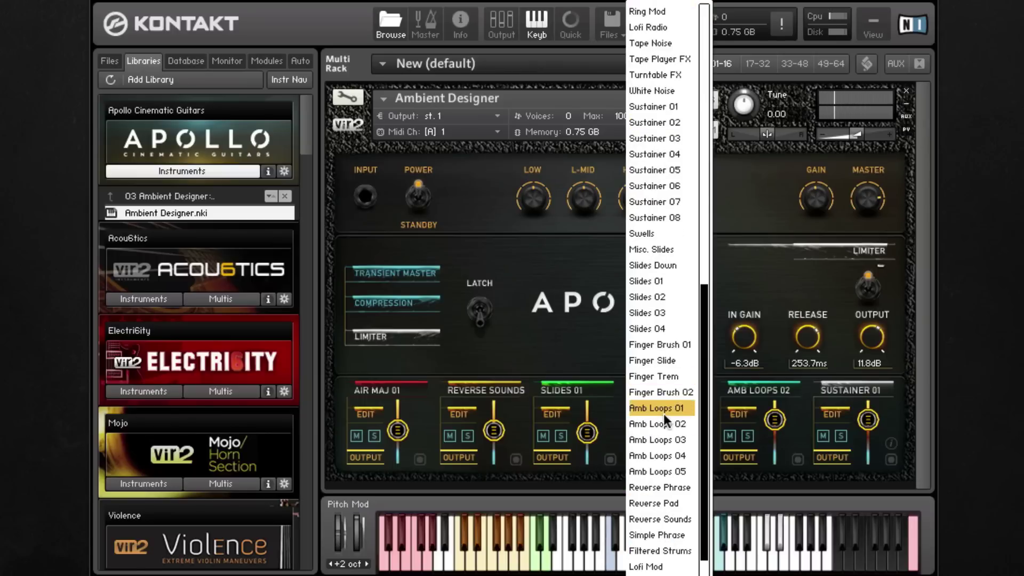
click(667, 440)
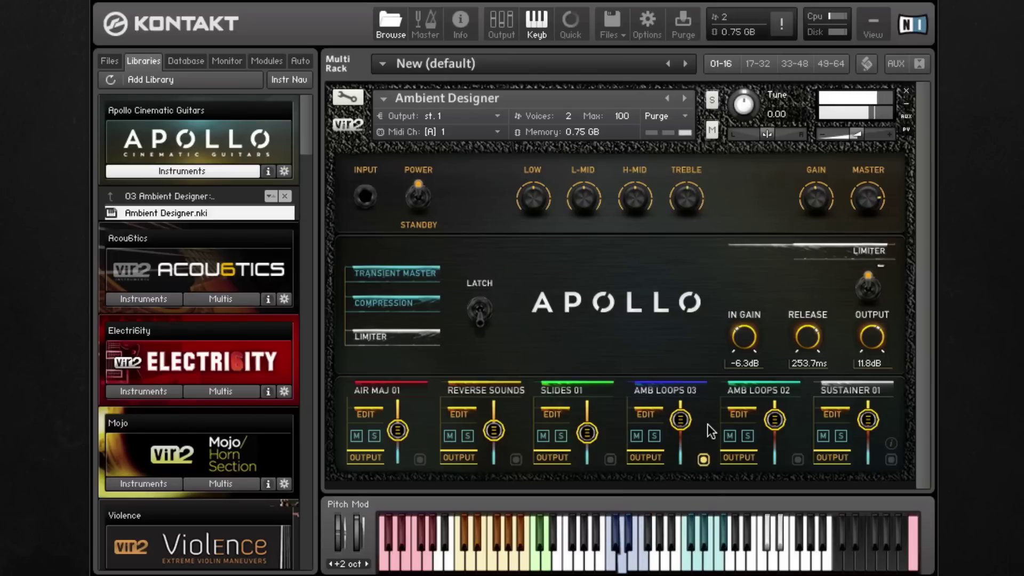
drag(685, 422, 686, 436)
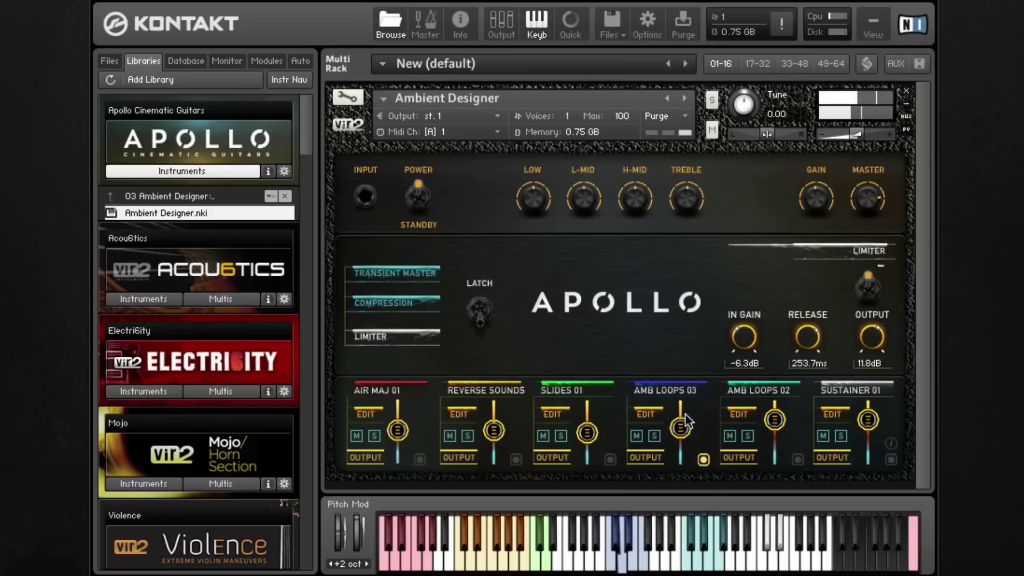
Step: Review the remaining sounds available for the fourth layer and the output routing options of Slides 01
click(665, 390)
scroll(679, 481, down, 5)
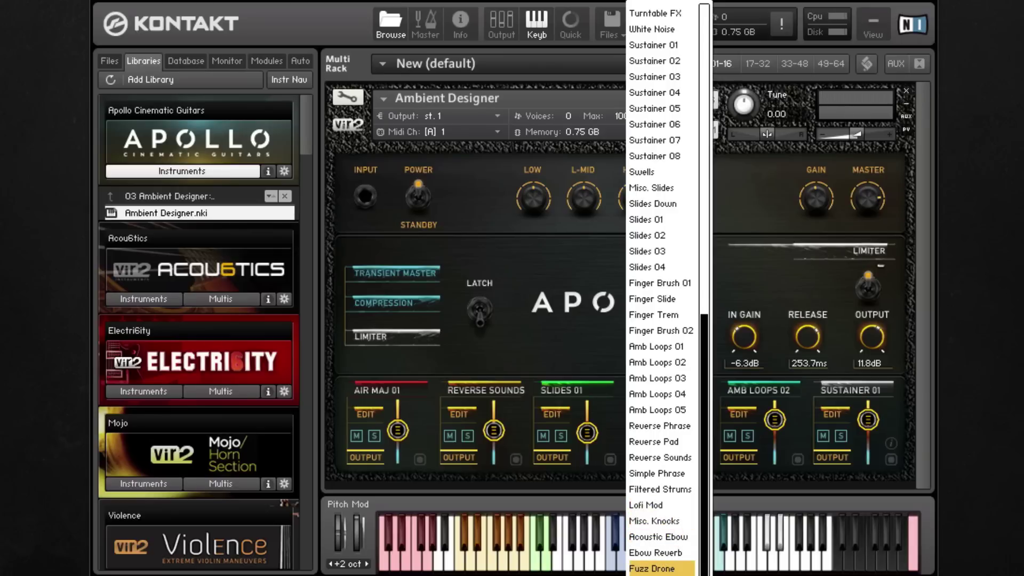
click(739, 292)
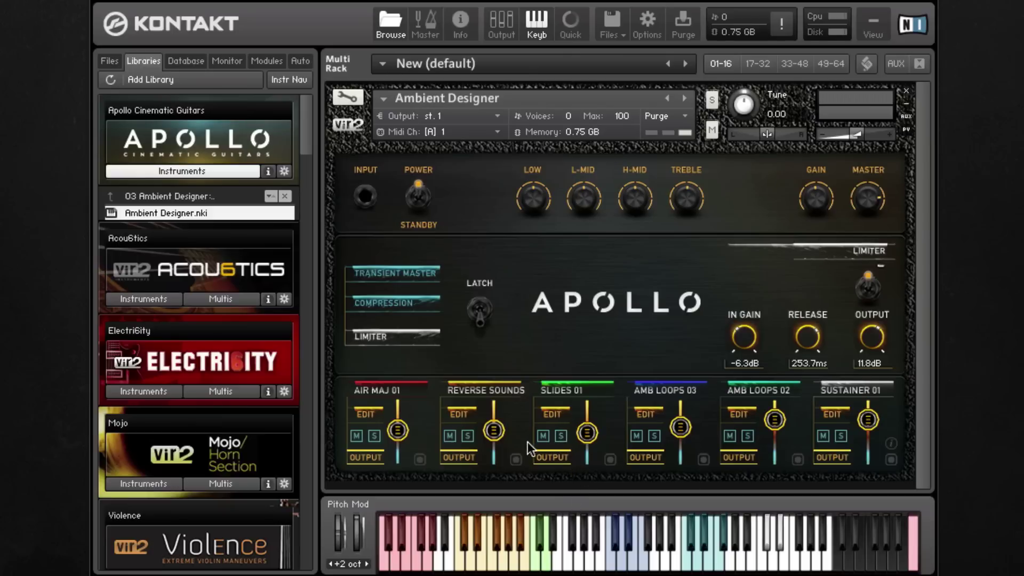
click(561, 463)
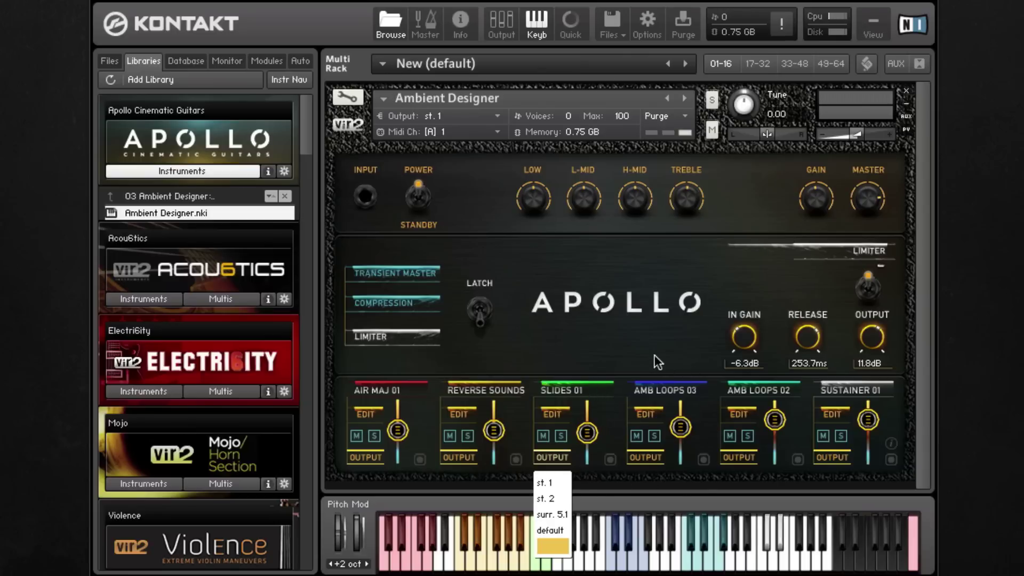
click(559, 451)
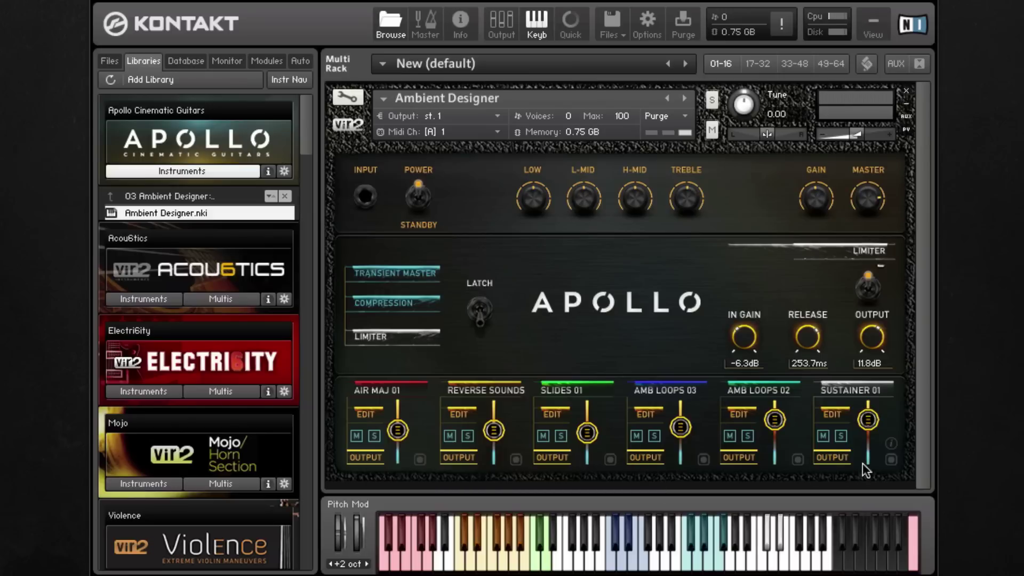
Step: Review the Ambient Designer keyboard mapping help page and the documents supplied with the Apollo library
click(890, 443)
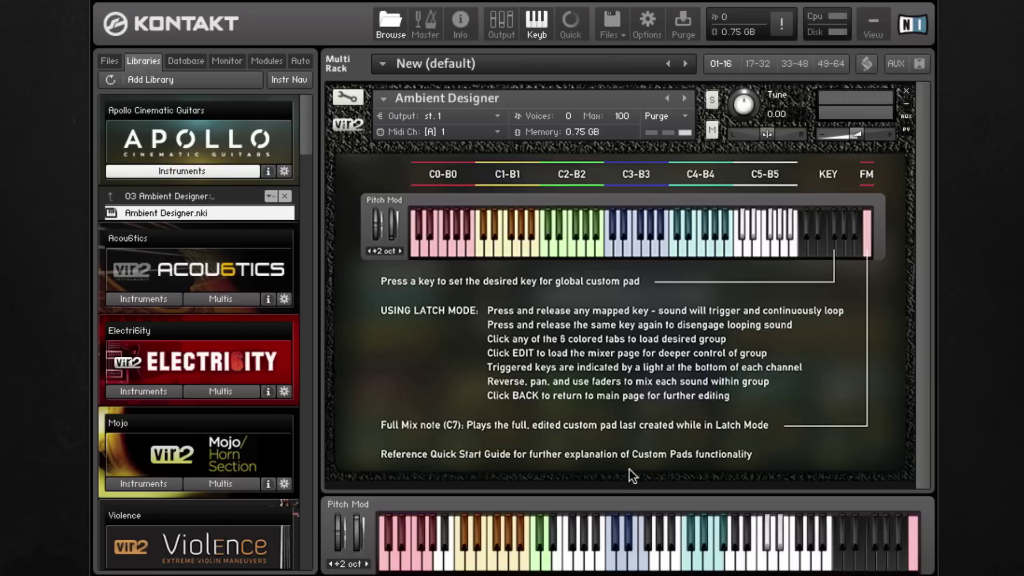
click(628, 405)
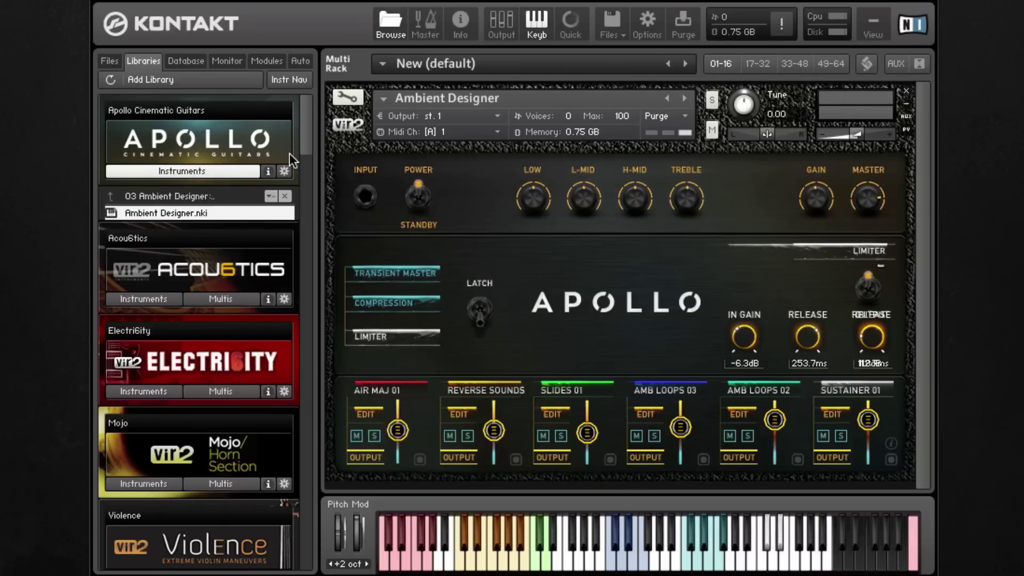
click(269, 172)
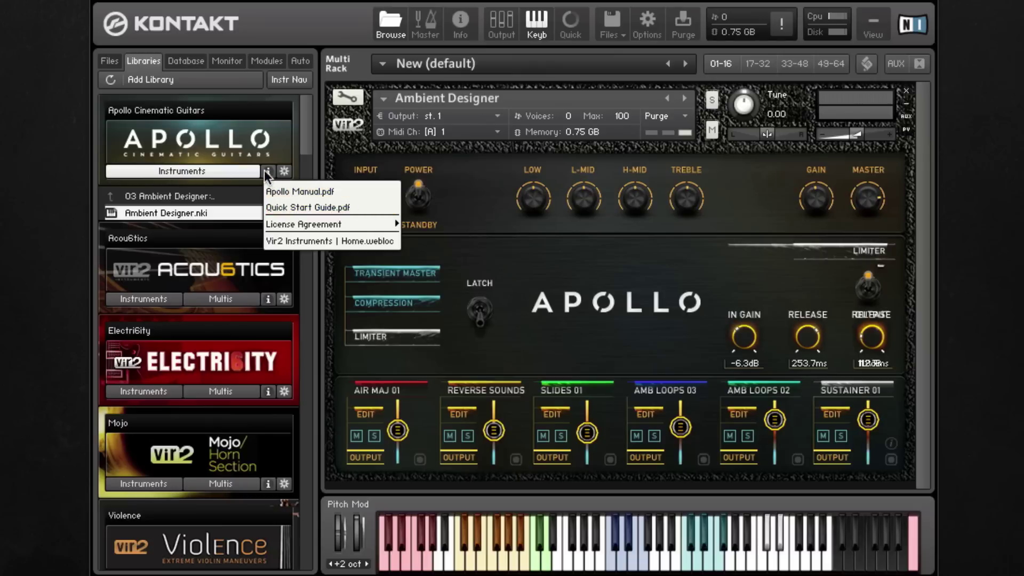
click(588, 274)
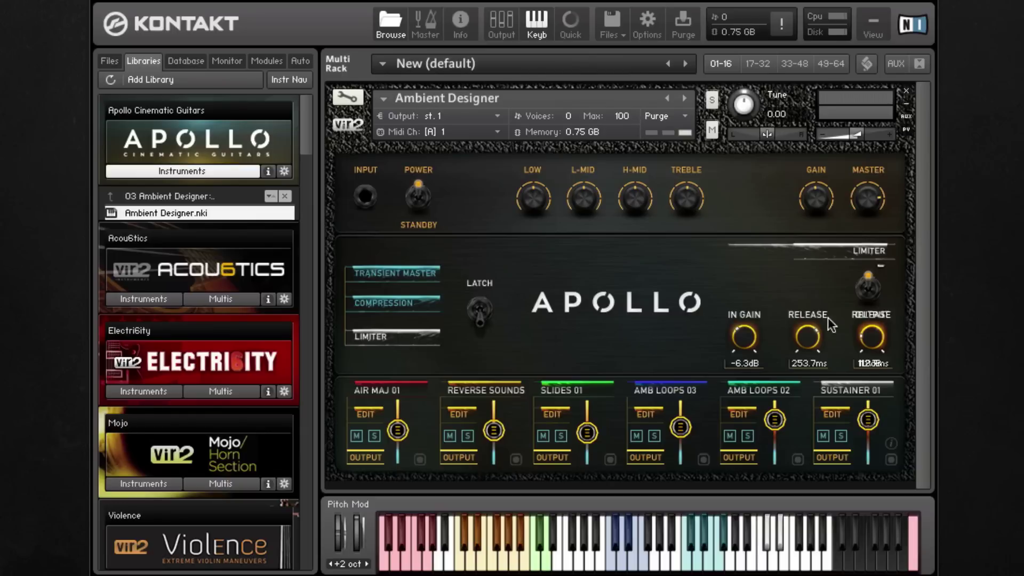
Step: Load Courage 90 BPM D from the 04 Phrase Builder folder in place of Ambient Designer
click(110, 196)
double_click(155, 243)
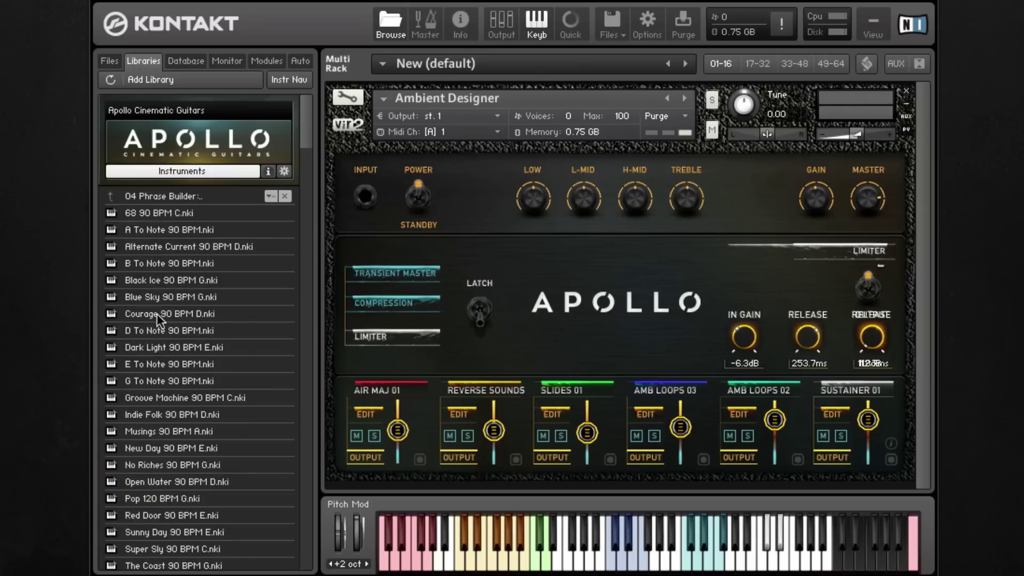
drag(157, 314, 536, 339)
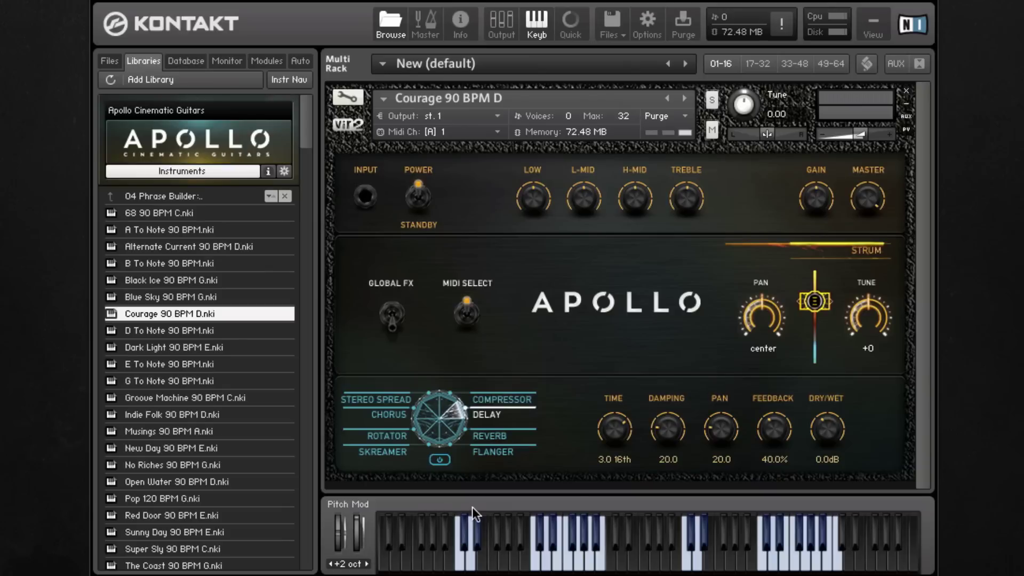
Step: Audition the Strum and Slow Strum 1 phrases, and try tuning the 4 Note Pluck phrase down and back up
click(463, 548)
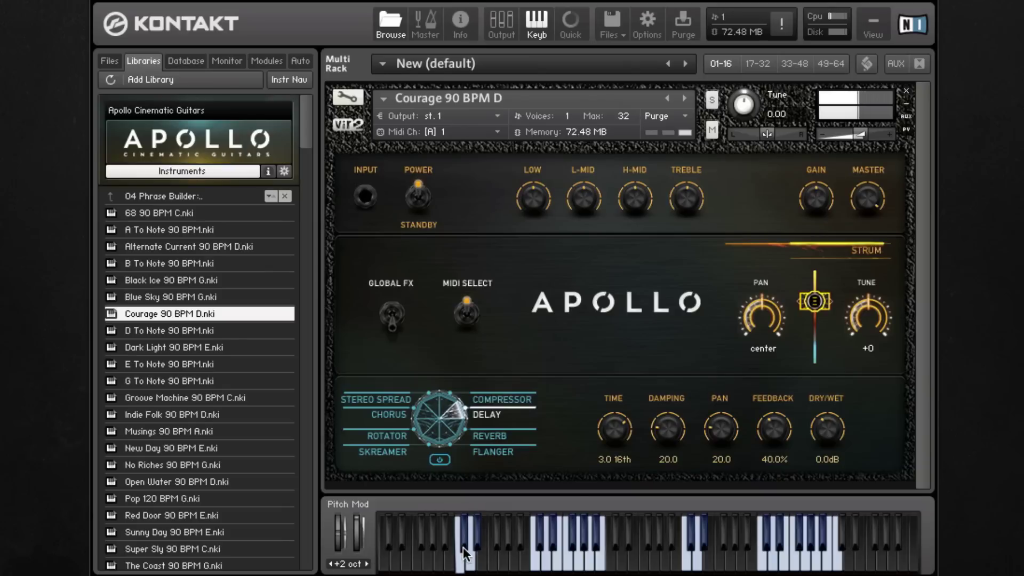
click(538, 557)
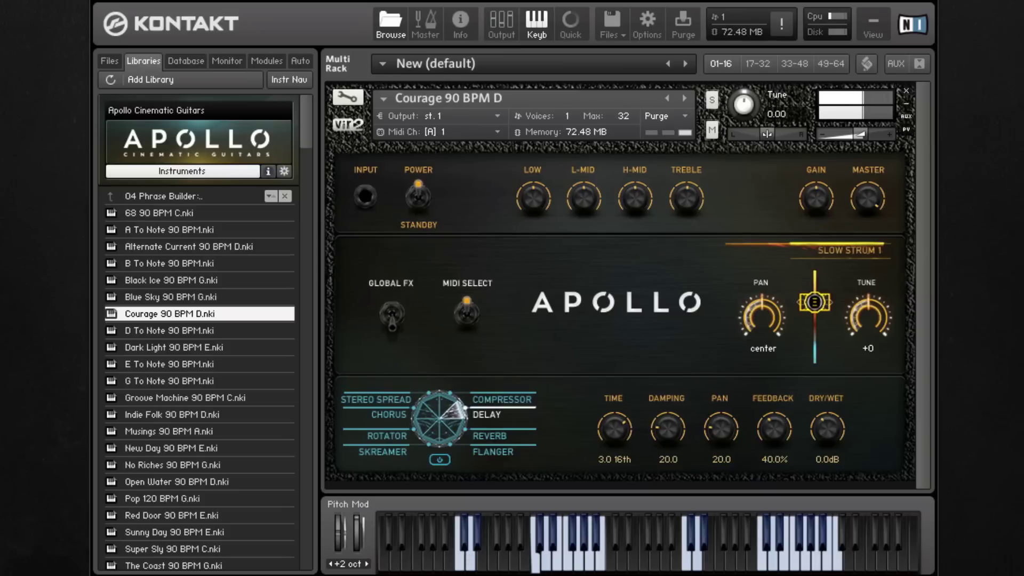
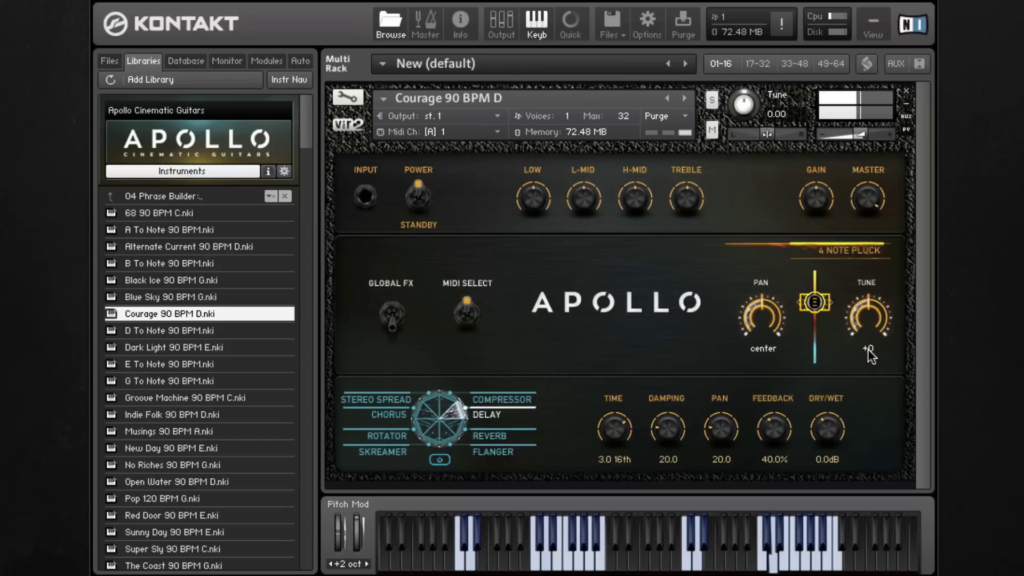
drag(864, 308, 852, 329)
drag(861, 315, 879, 283)
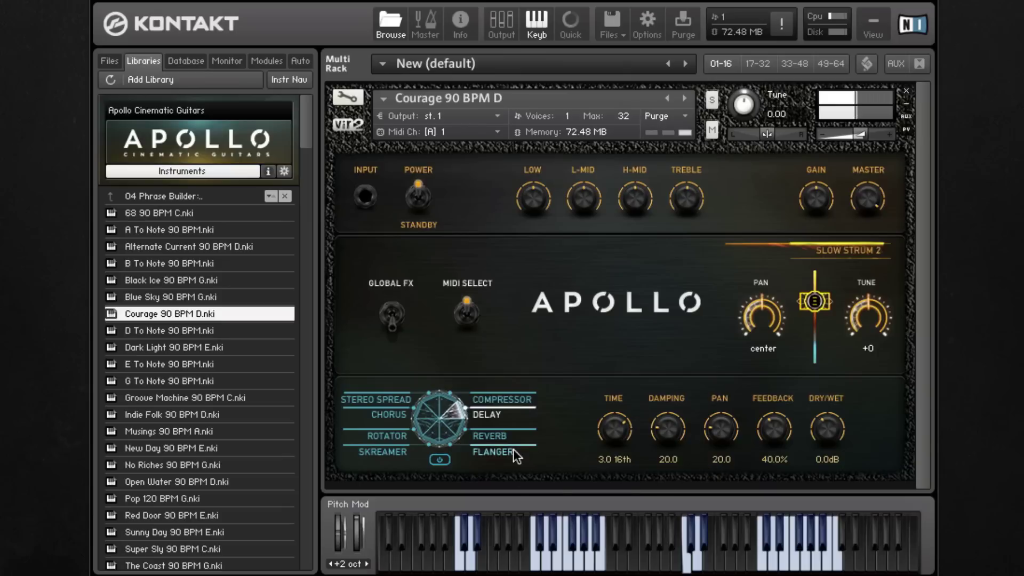
Step: Switch on the Delay and the Cream Amb Reverb for the Slow Strum 2 phrase and lower the reverb's dry/wet level
click(445, 462)
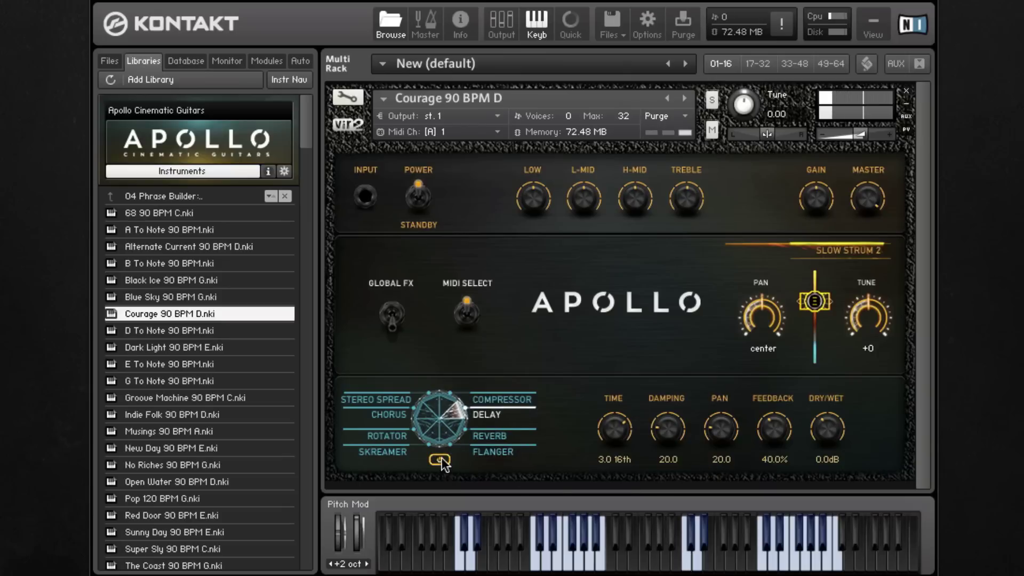
click(499, 436)
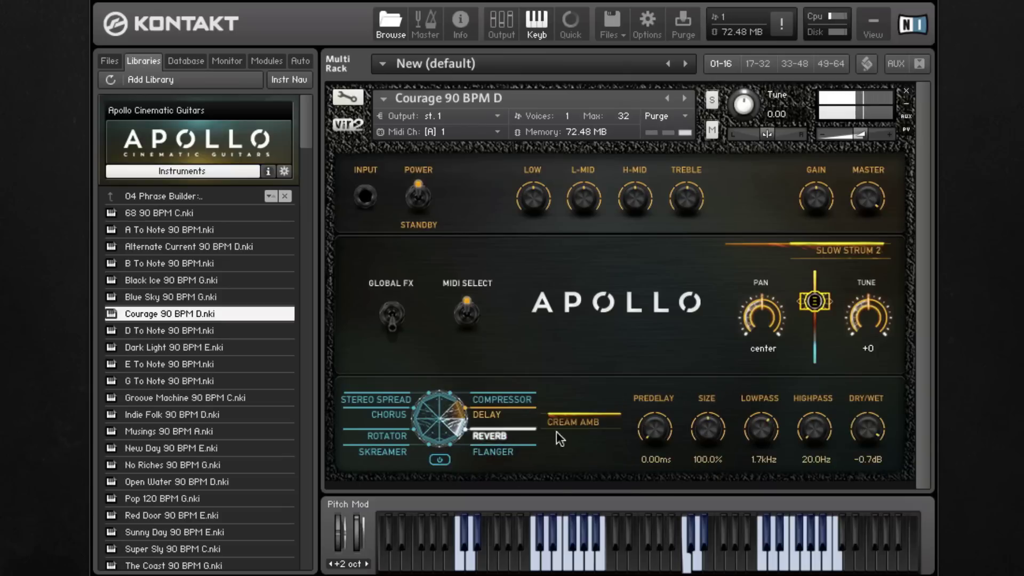
click(440, 460)
drag(853, 426, 858, 494)
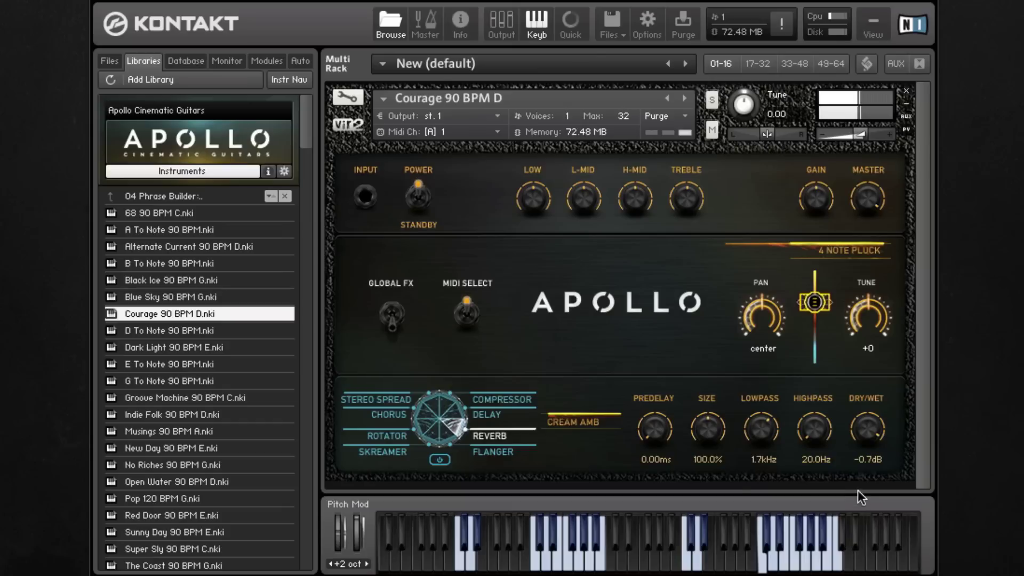
Step: Switch on the Delay for the 4 Note Pluck phrase and set its time to 2.0 16th
click(489, 414)
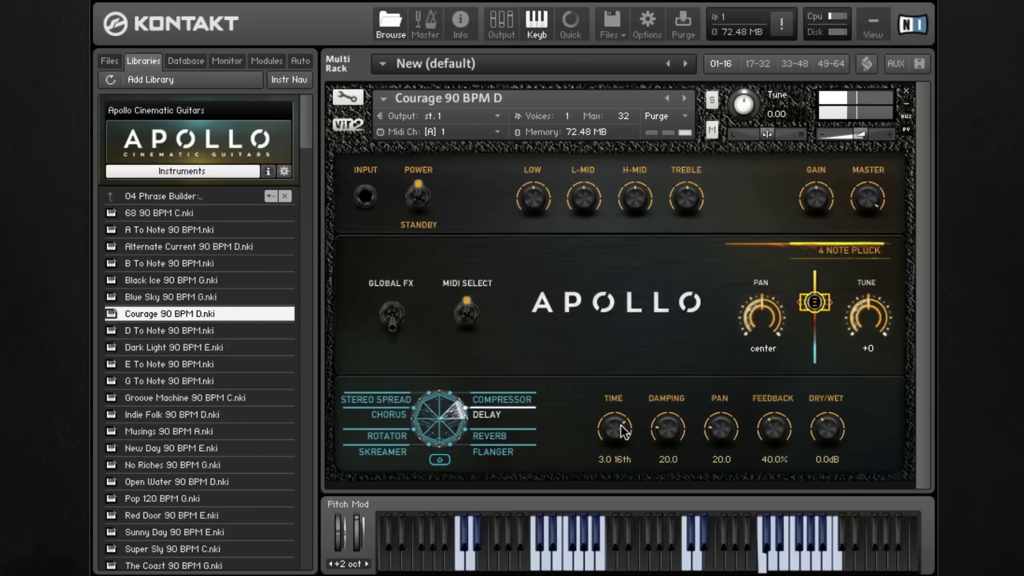
scroll(619, 436, down, 1)
click(439, 458)
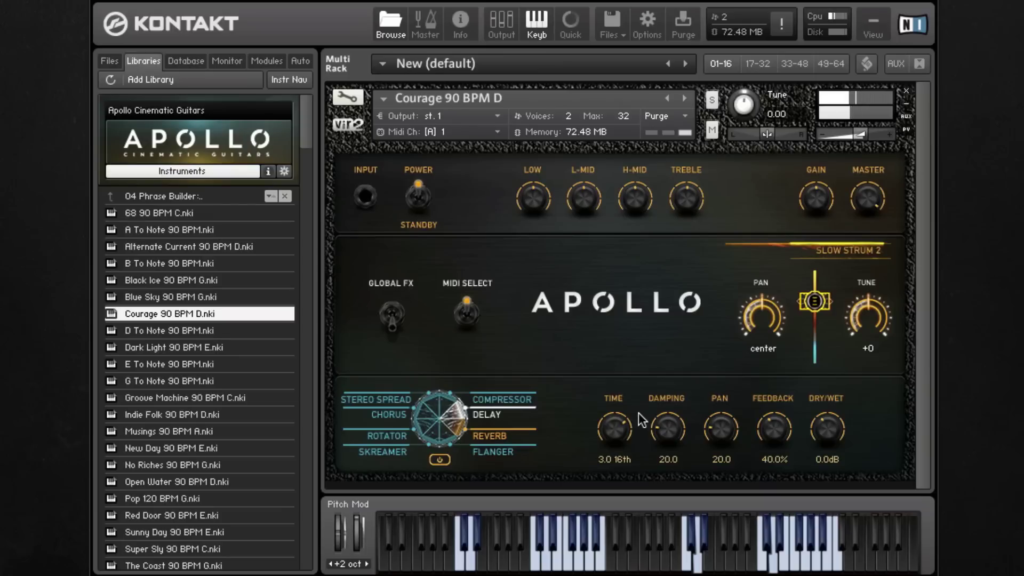
drag(756, 311, 700, 439)
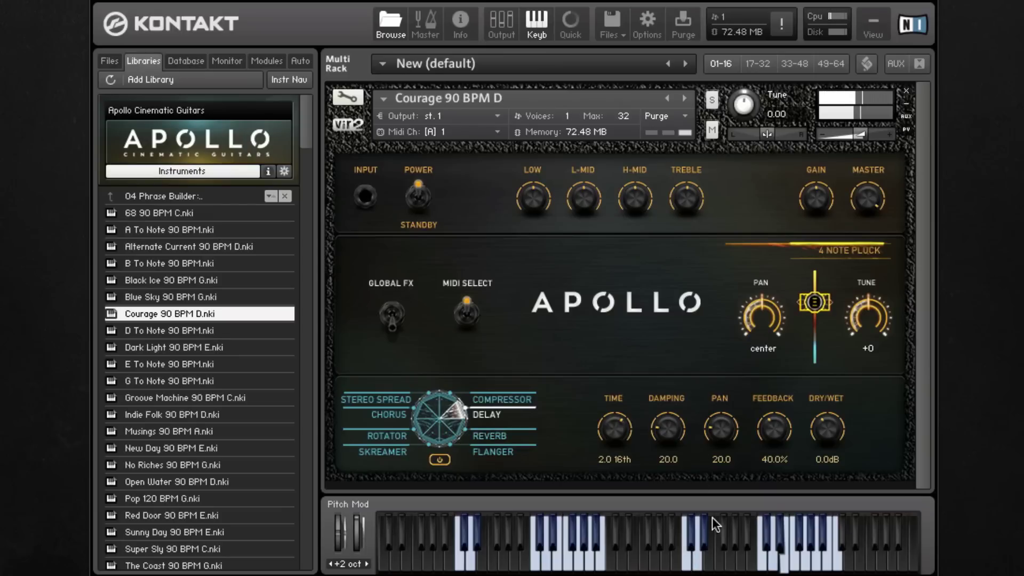
Step: Pan the 4 Note Pluck phrase fully right to 100 R and switch Global FX off
drag(762, 316, 763, 305)
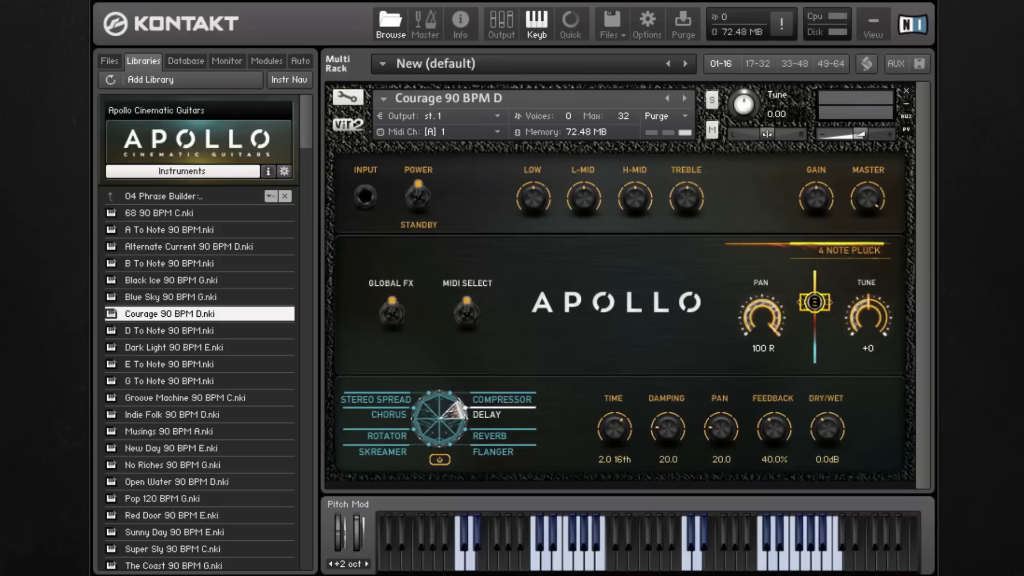
click(392, 315)
Step: Load York 90 BPM D from the Phrase Builder folder in place of Courage, and replace it with Dark Light 90 BPM E
scroll(168, 432, down, 4)
scroll(176, 416, up, 4)
scroll(181, 404, down, 2)
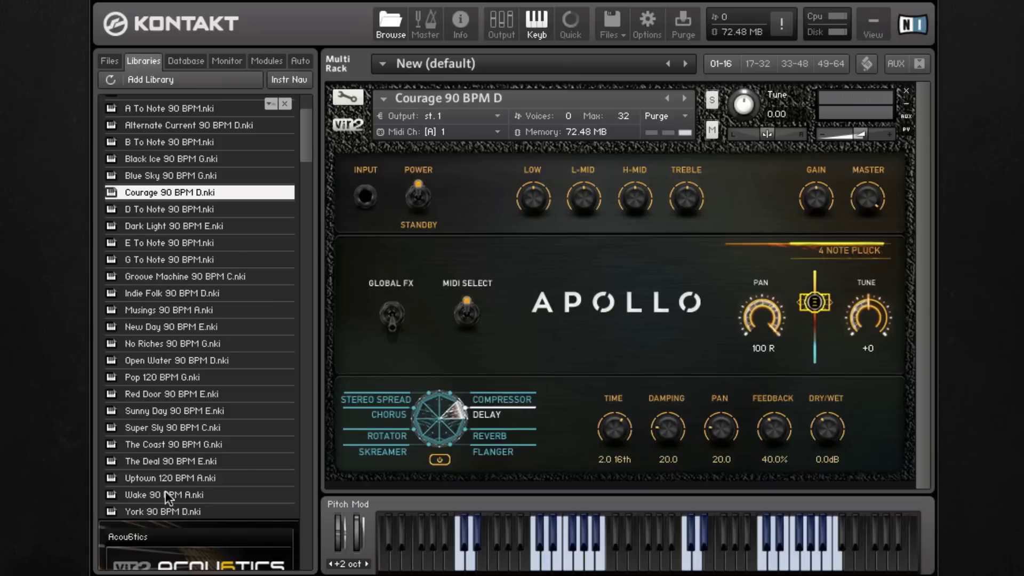
double_click(167, 512)
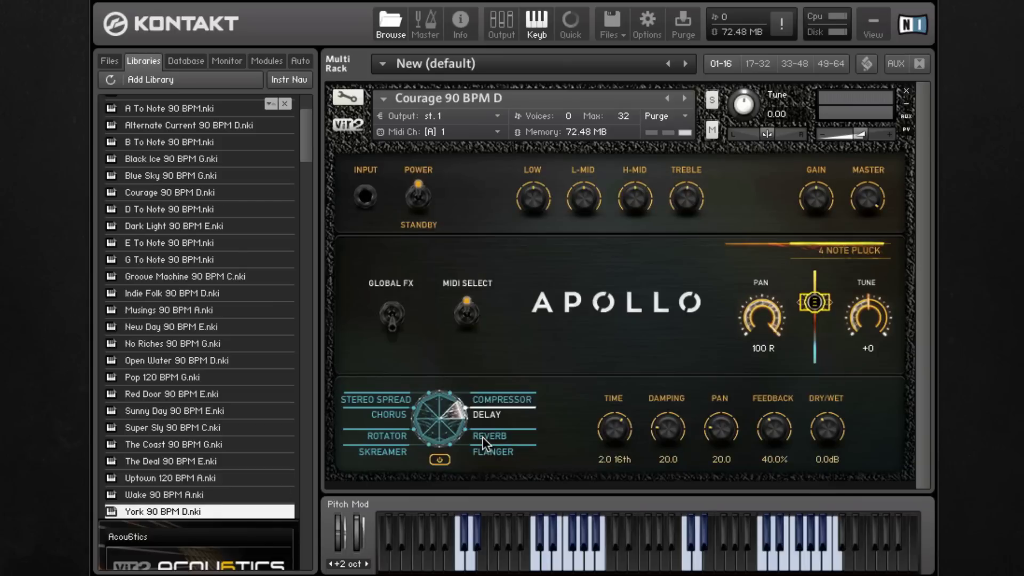
click(482, 437)
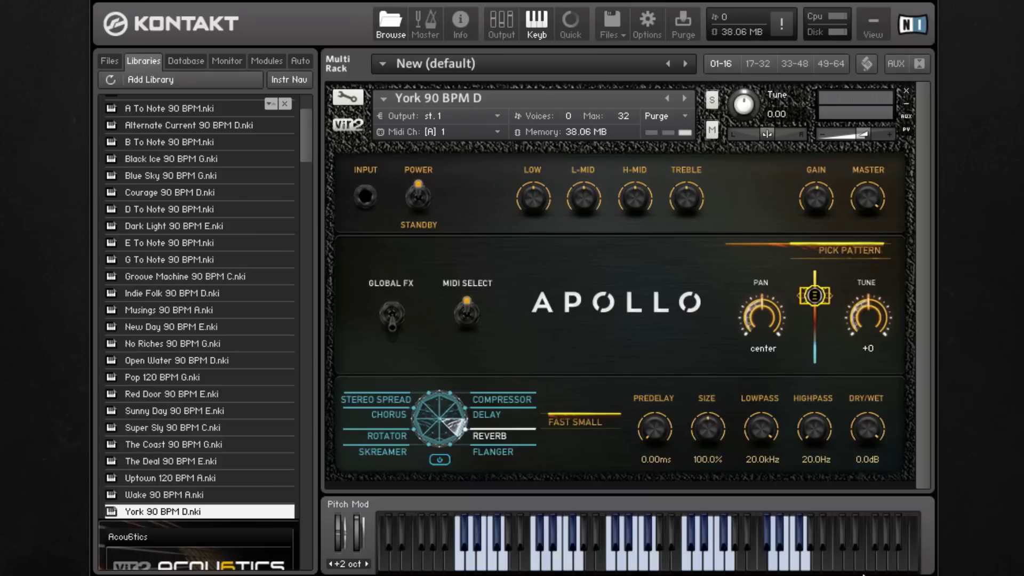
scroll(184, 390, up, 6)
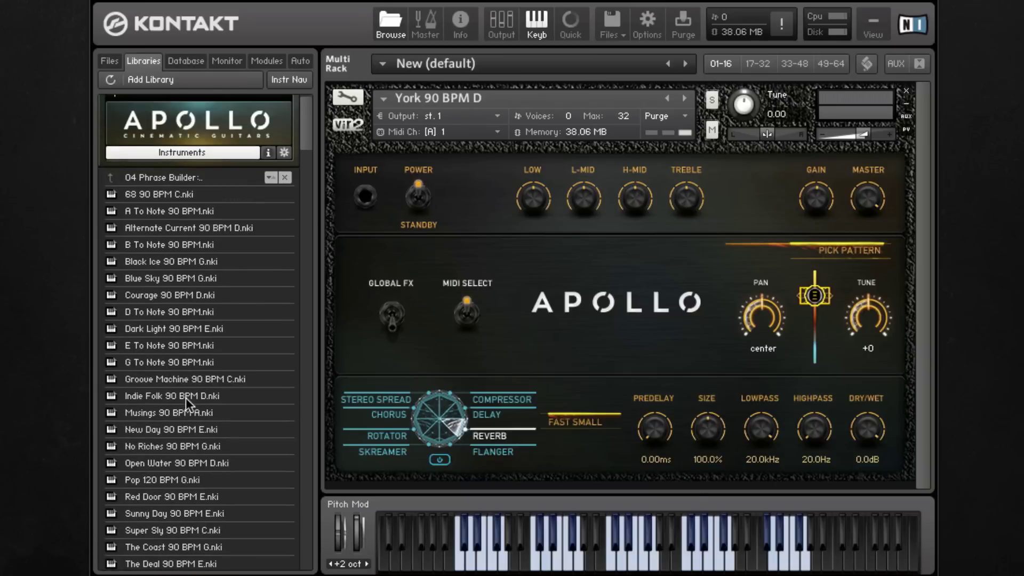
double_click(156, 326)
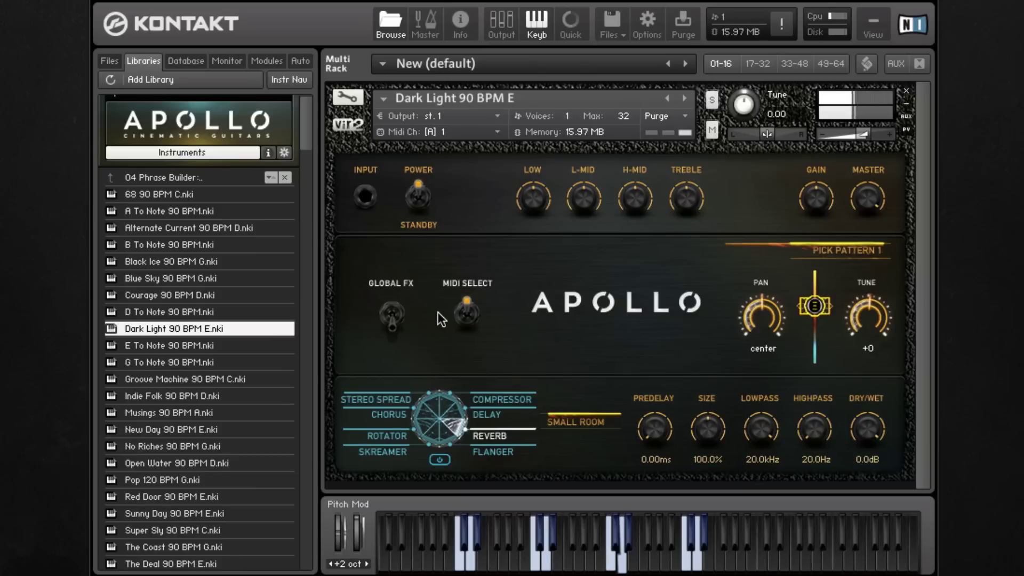
Step: Browse the 05 Instruments folder and load 05 Acoustic Guitar Harmonics - Delay in place of Dark Light
click(113, 176)
double_click(161, 246)
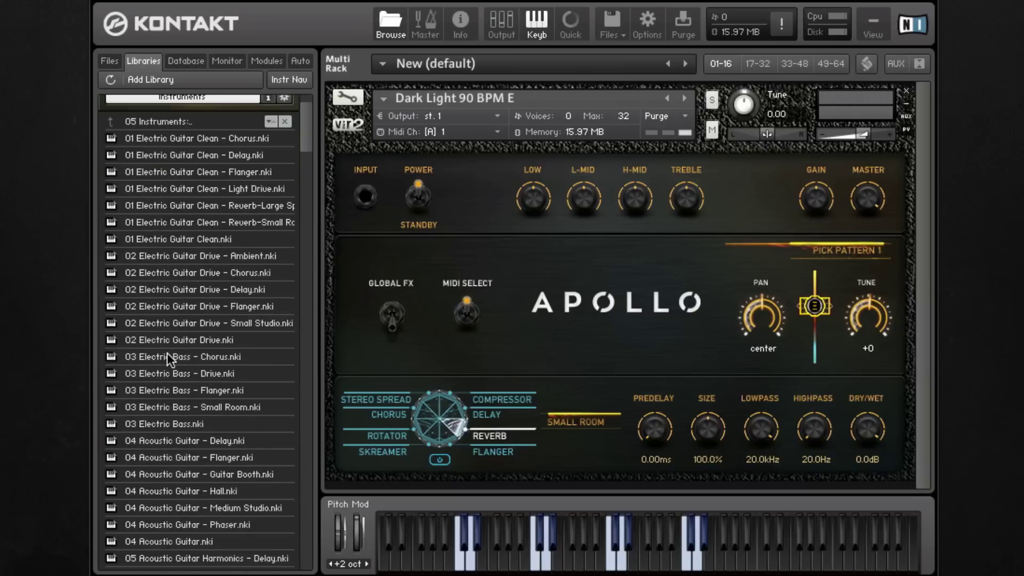
scroll(167, 350, down, 3)
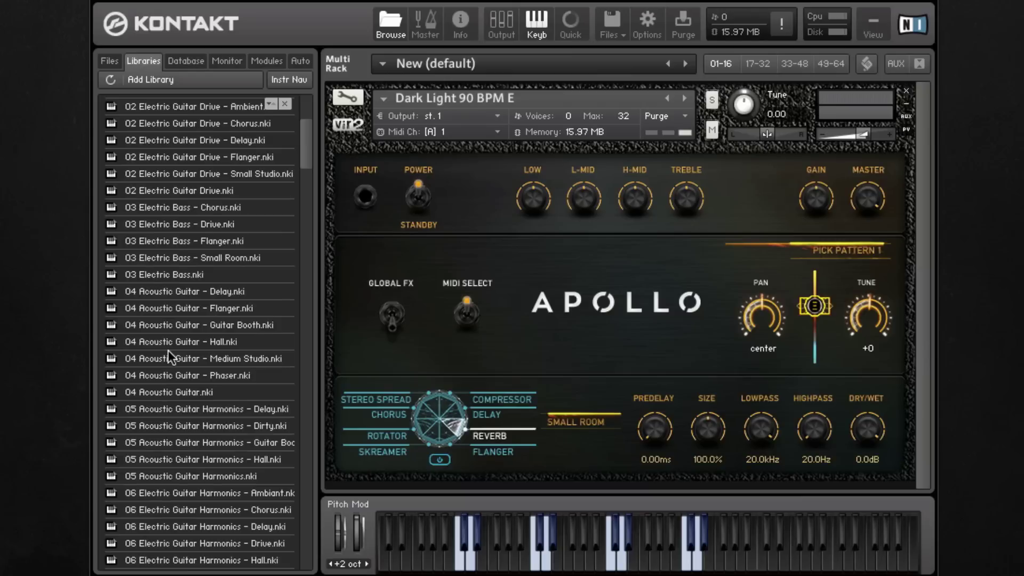
scroll(168, 350, down, 10)
scroll(168, 350, up, 13)
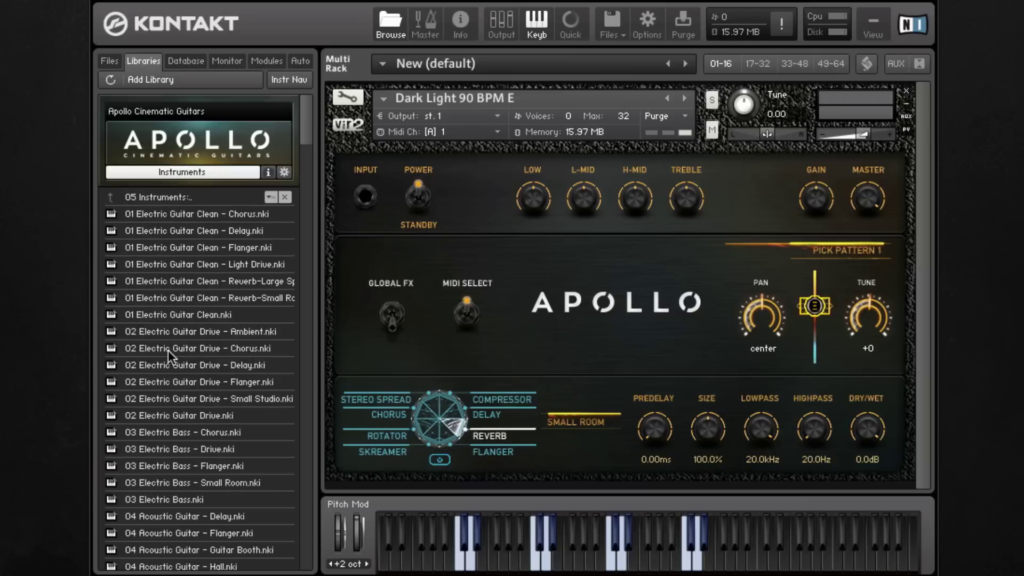
scroll(179, 374, down, 1)
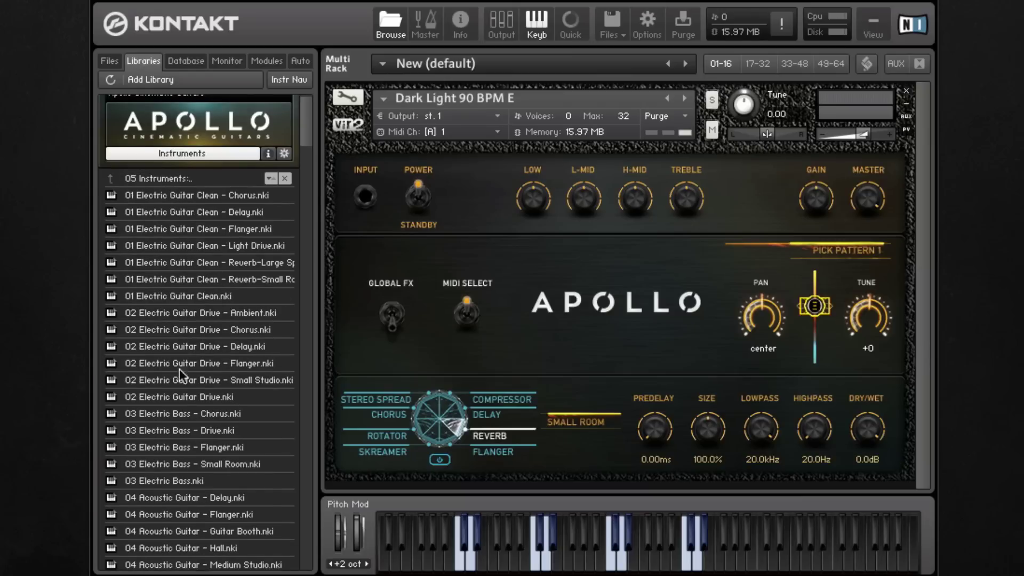
scroll(191, 353, down, 10)
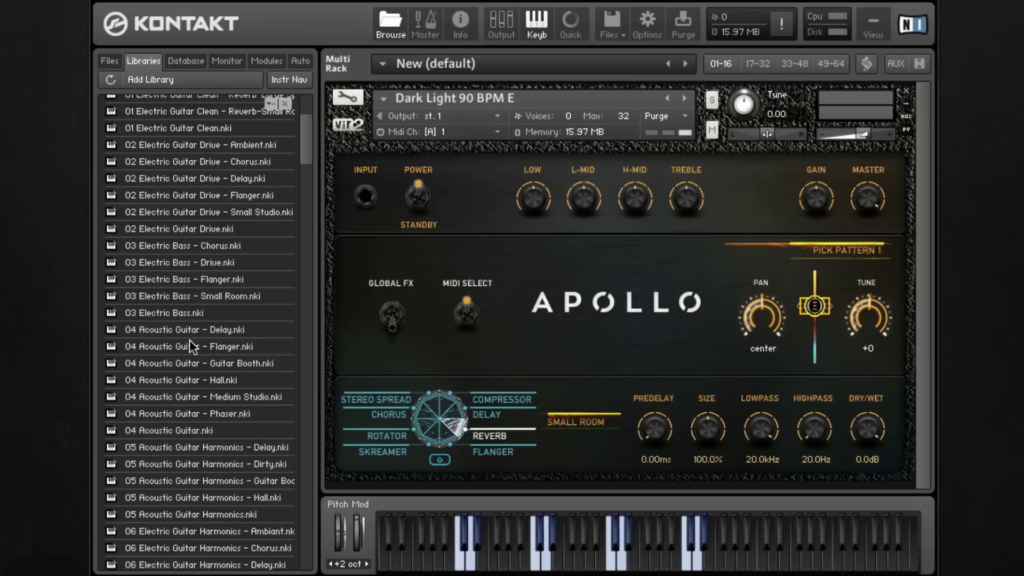
scroll(189, 342, down, 1)
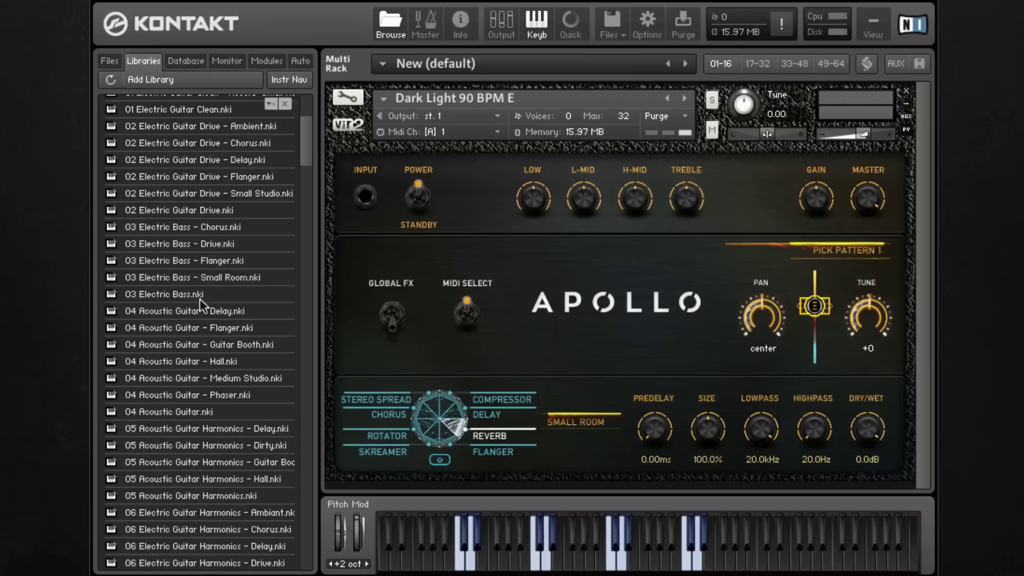
scroll(185, 442, down, 6)
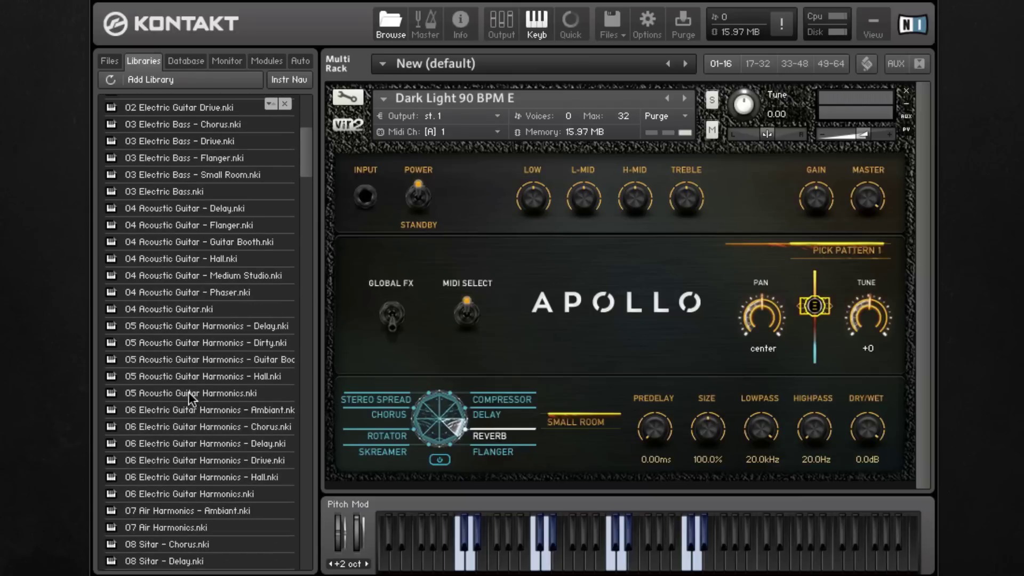
drag(205, 325, 463, 326)
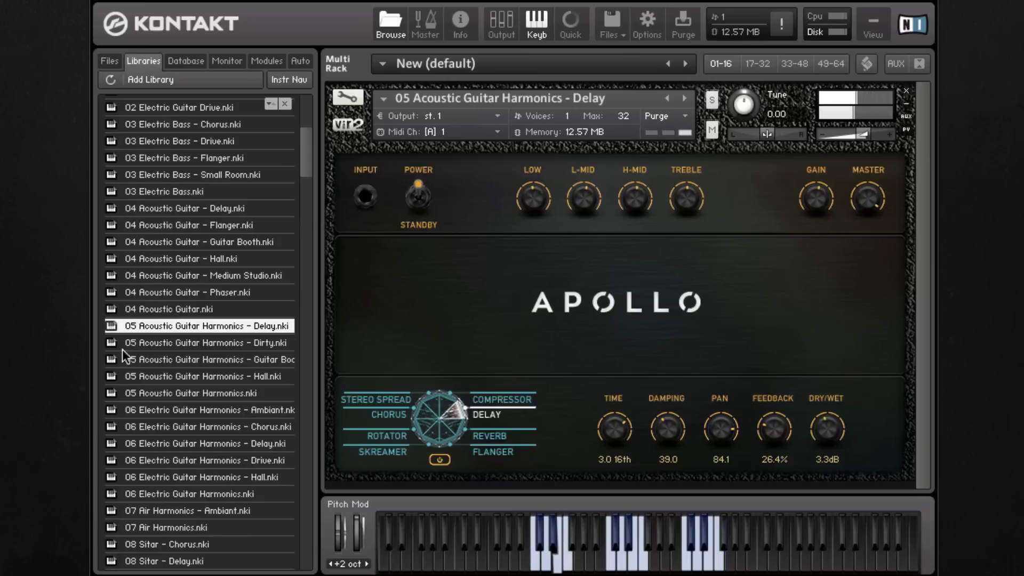
Step: Load and audition 01 Electric Guitar Clean, followed by its Light Drive and Reverb-Small Room variants
scroll(149, 364, up, 8)
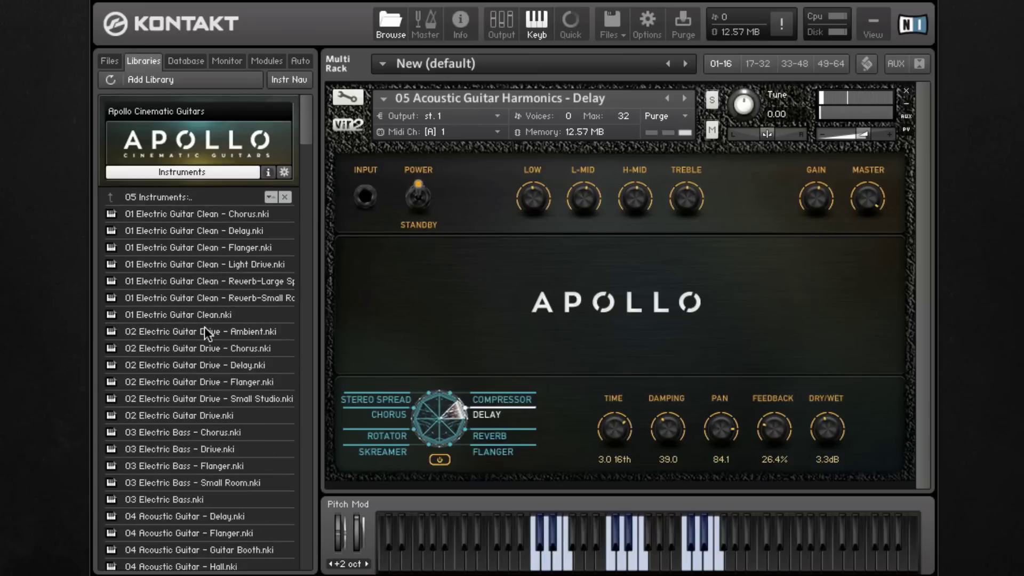
drag(217, 314, 583, 314)
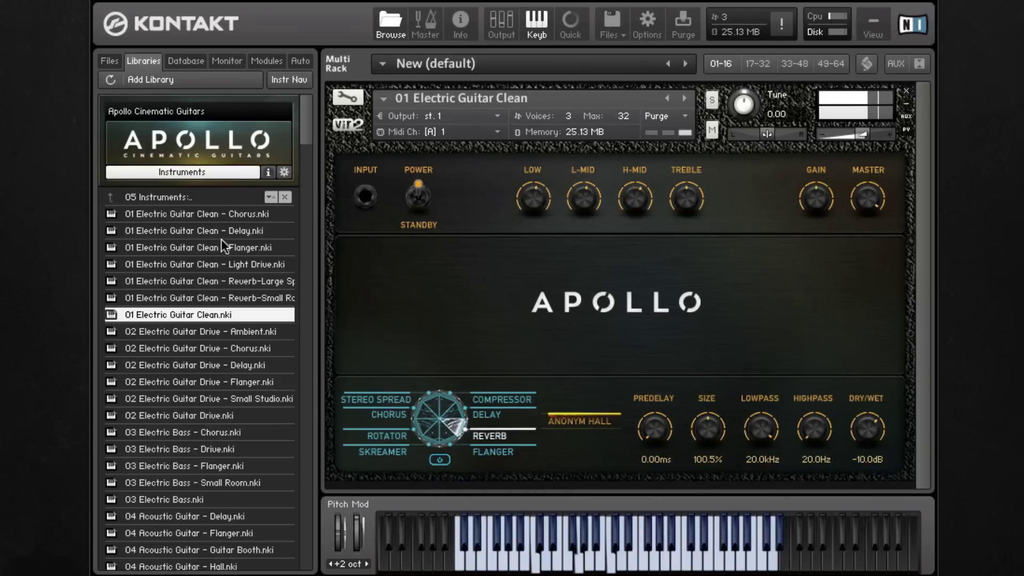
drag(231, 265, 459, 289)
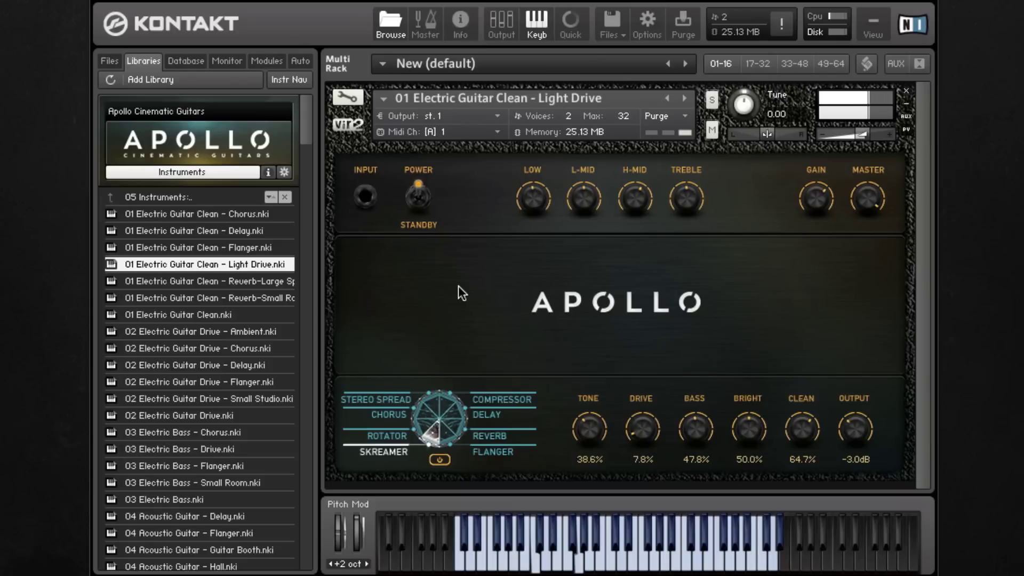
drag(248, 297, 442, 291)
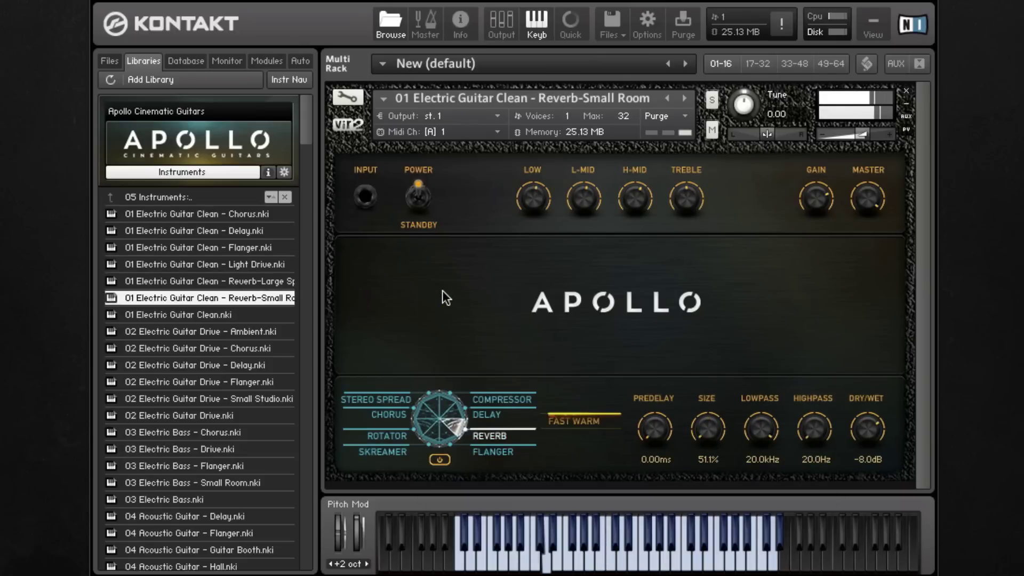
Step: Audition 03 Electric Bass - Drive, and replace it with 04 Acoustic Guitar
scroll(232, 409, down, 3)
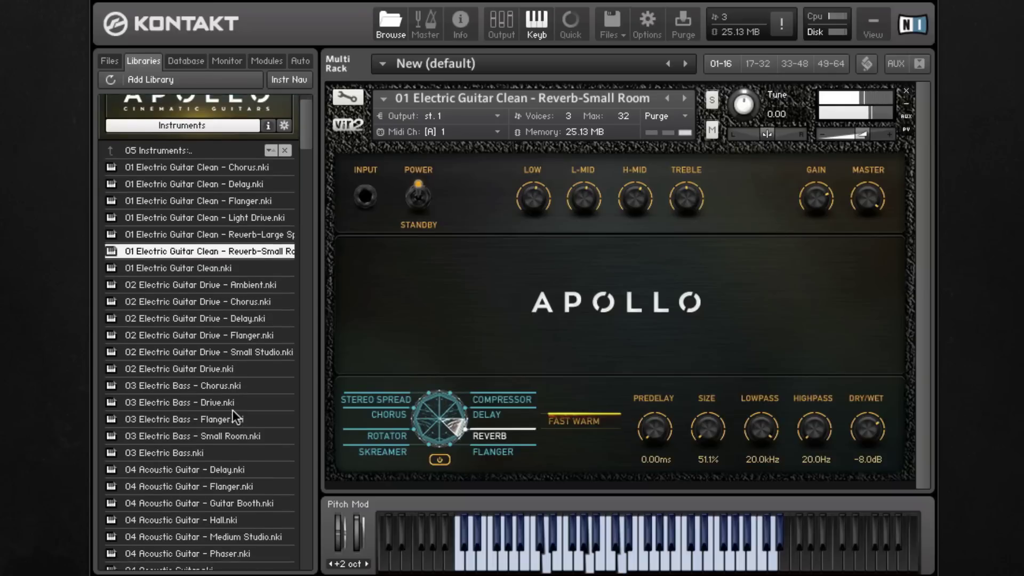
double_click(211, 352)
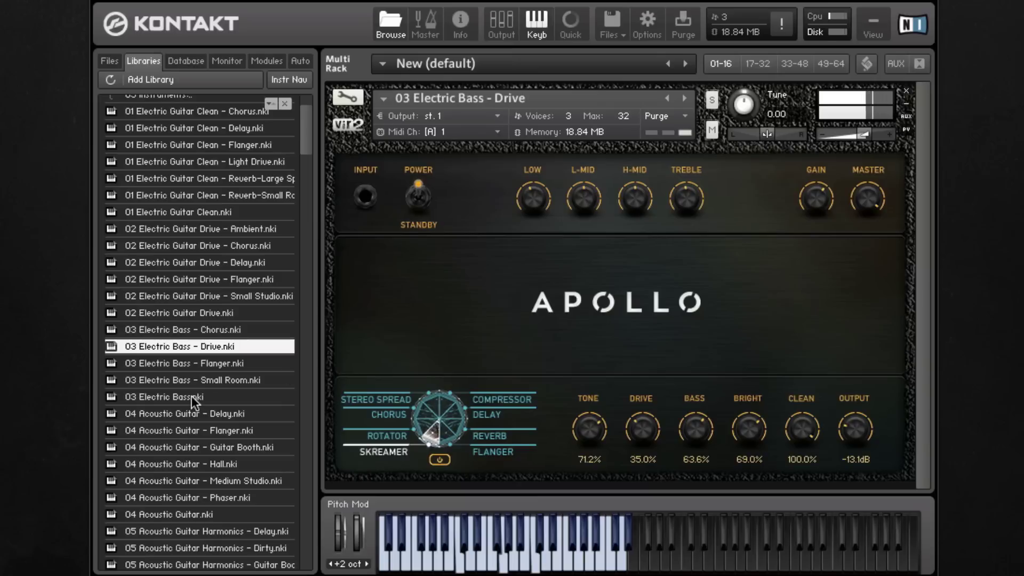
scroll(175, 422, down, 2)
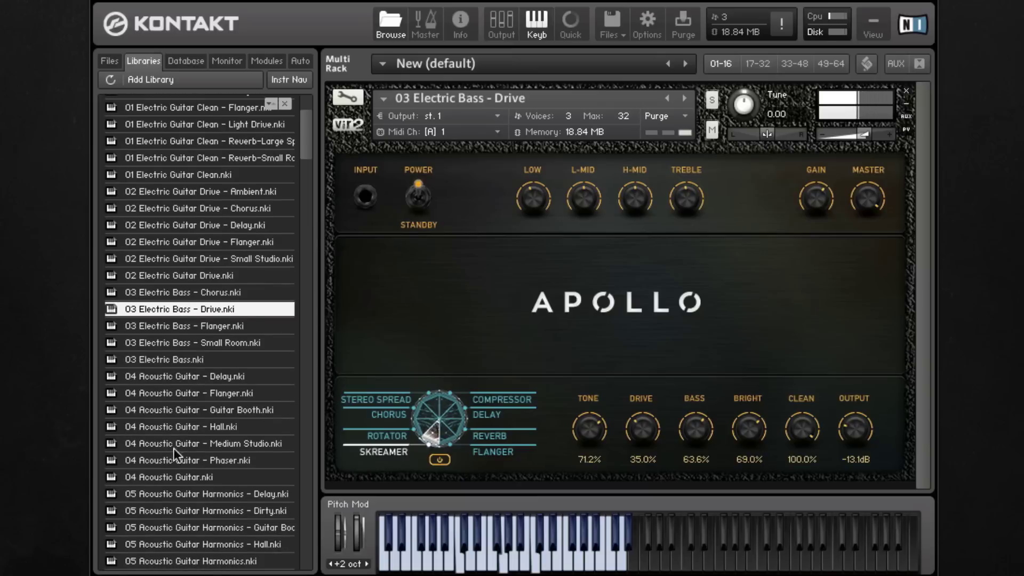
drag(163, 478, 490, 362)
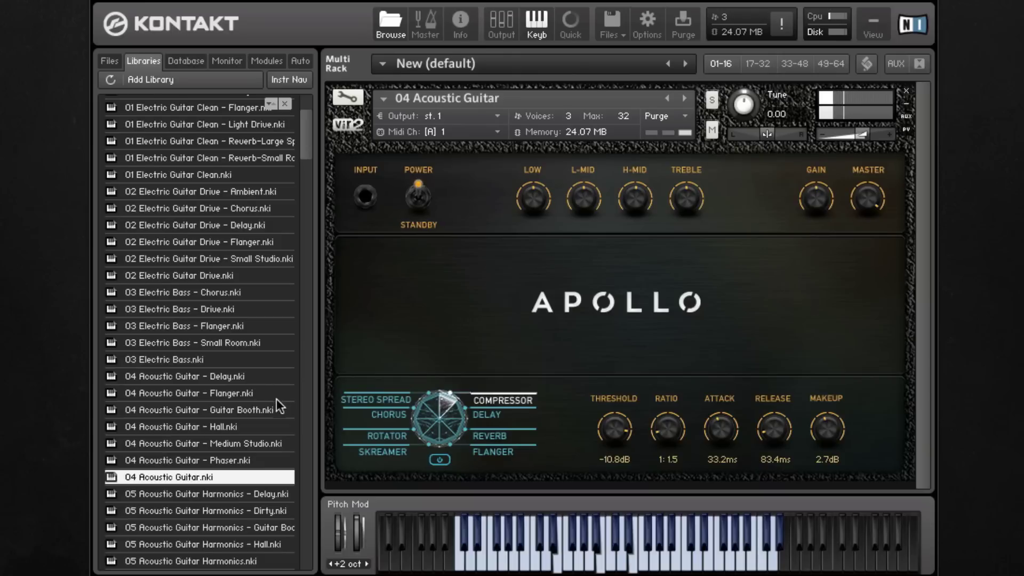
Step: Load and audition 08 Sitar, and replace it with the 08 Sitar - Delay variant
scroll(272, 403, down, 8)
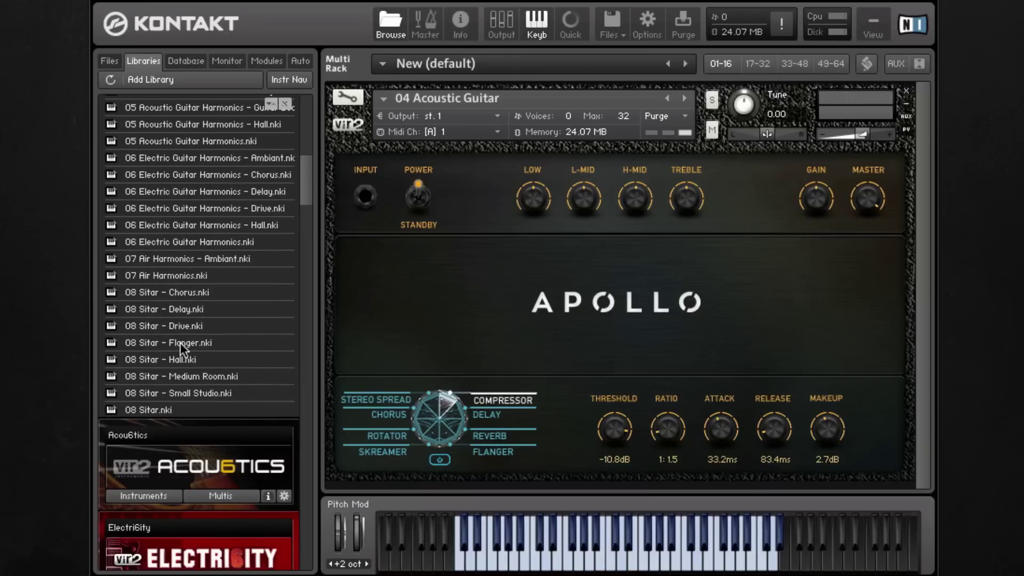
double_click(144, 408)
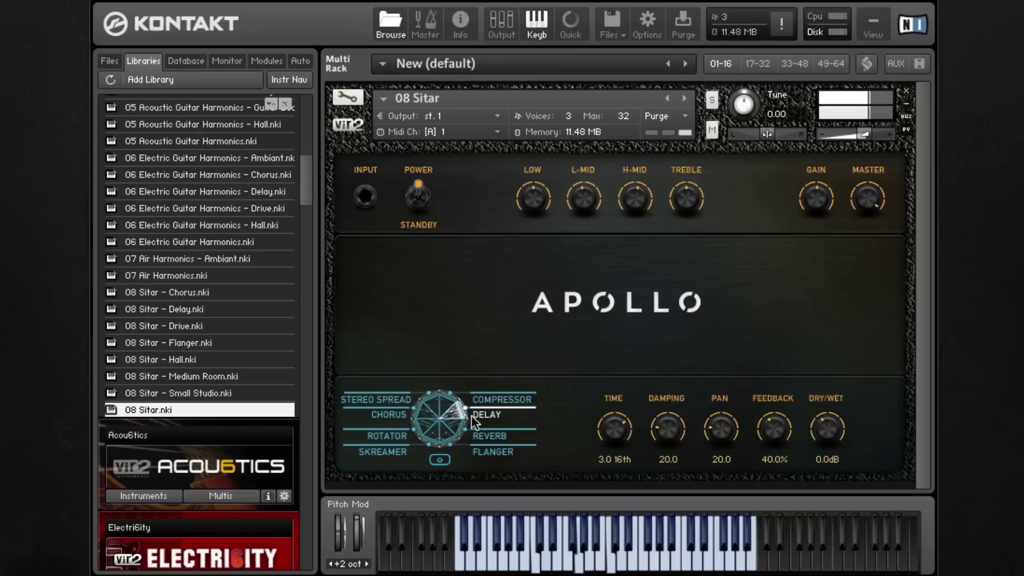
double_click(180, 309)
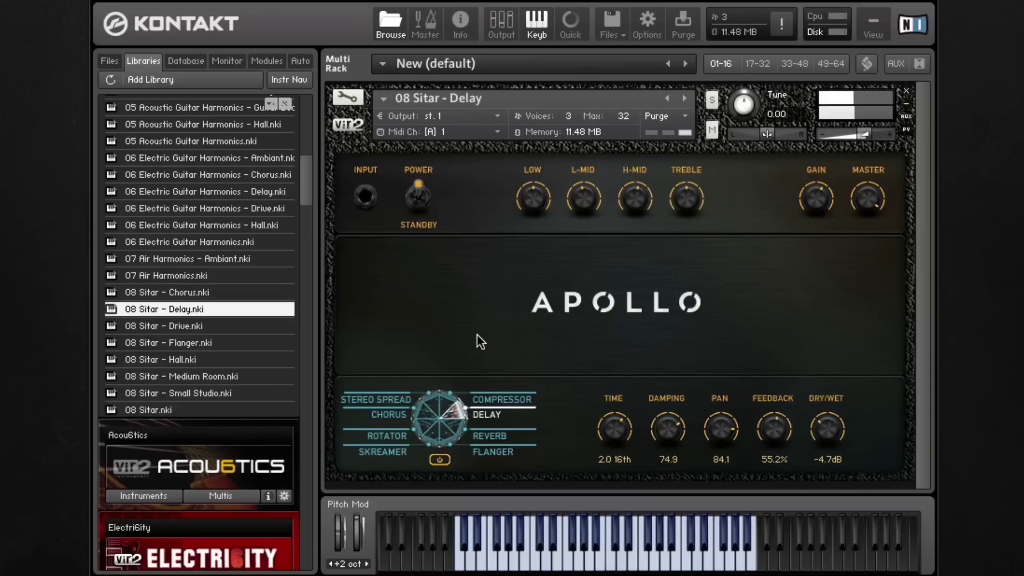
Step: Return to the Apollo library's main folder list and remove the 08 Sitar - Delay instrument from the rack
scroll(258, 320, up, 15)
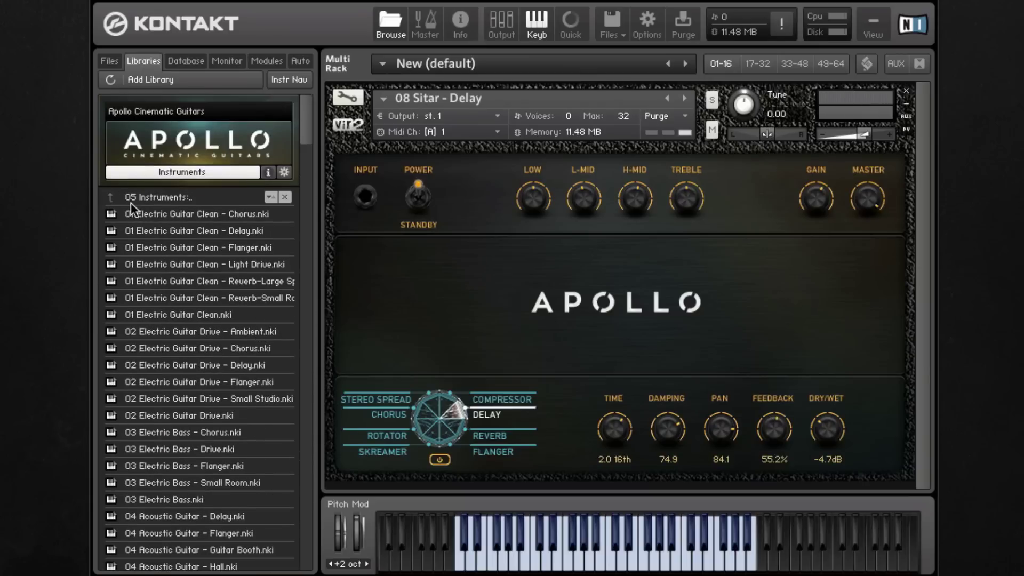
click(113, 201)
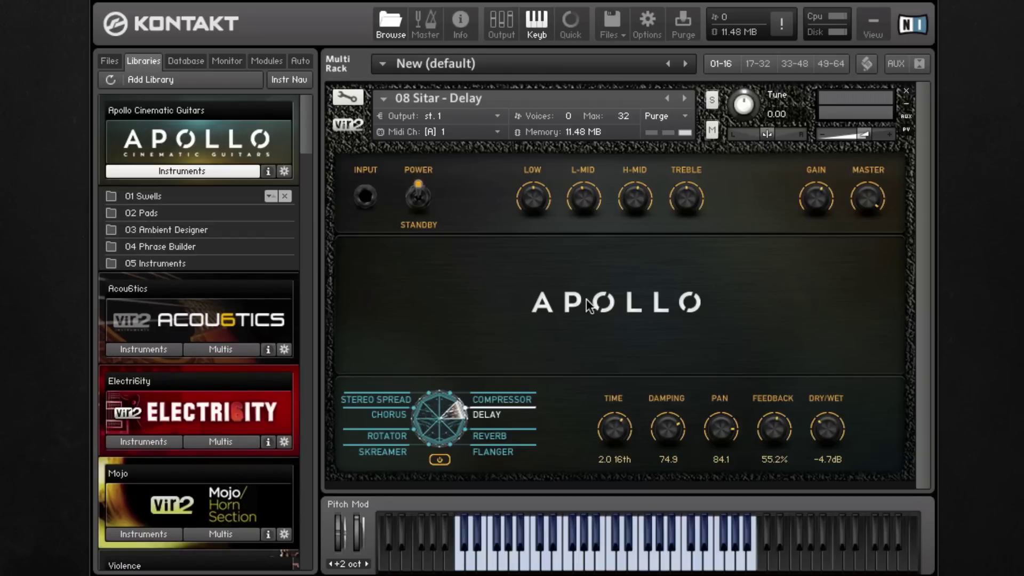
click(906, 90)
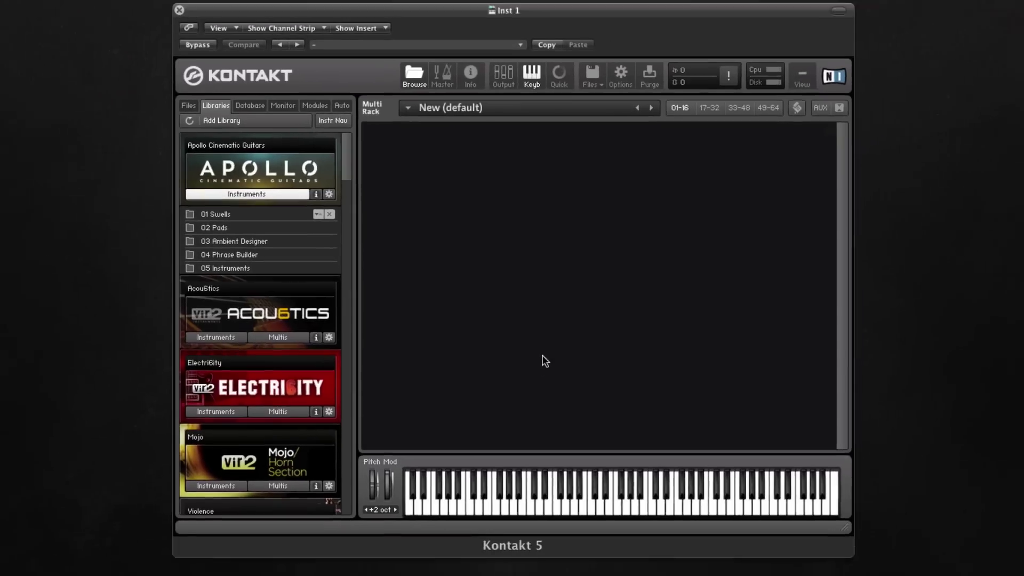